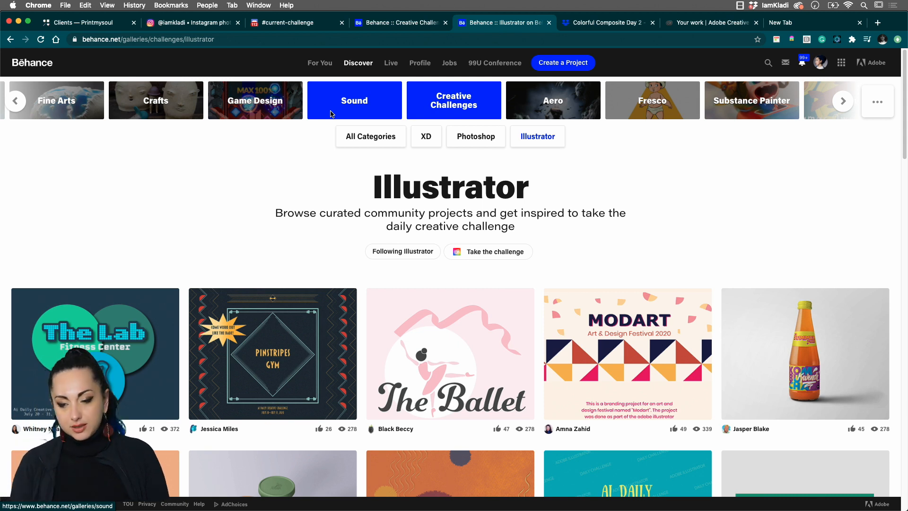
# - Open the Illustrator Daily Creative Challenge page on Behance from the Ai DCC shortcut in the browser's new tab
pyautogui.click(396, 24)
pyautogui.click(518, 25)
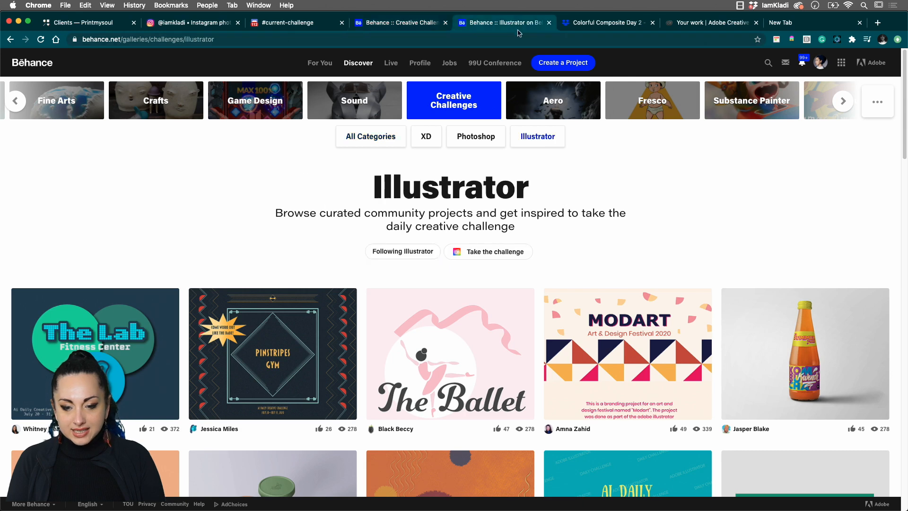
pyautogui.click(839, 26)
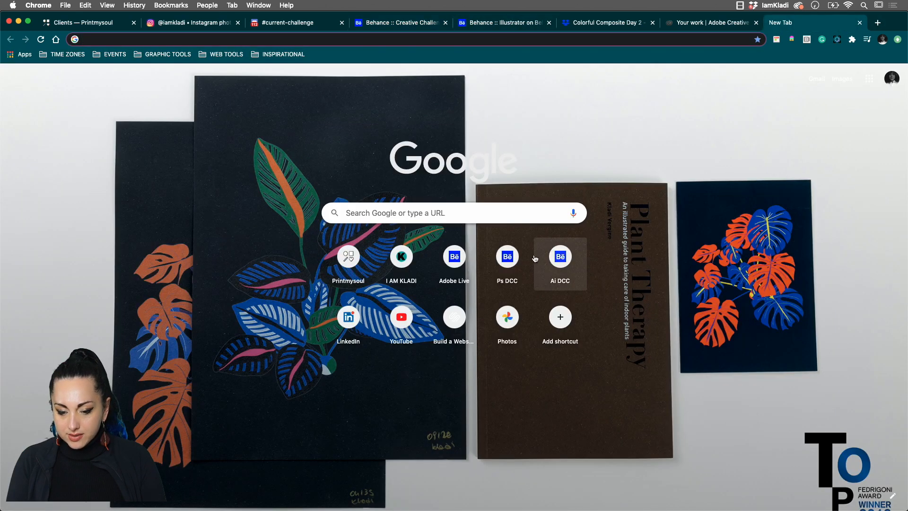
pyautogui.click(567, 283)
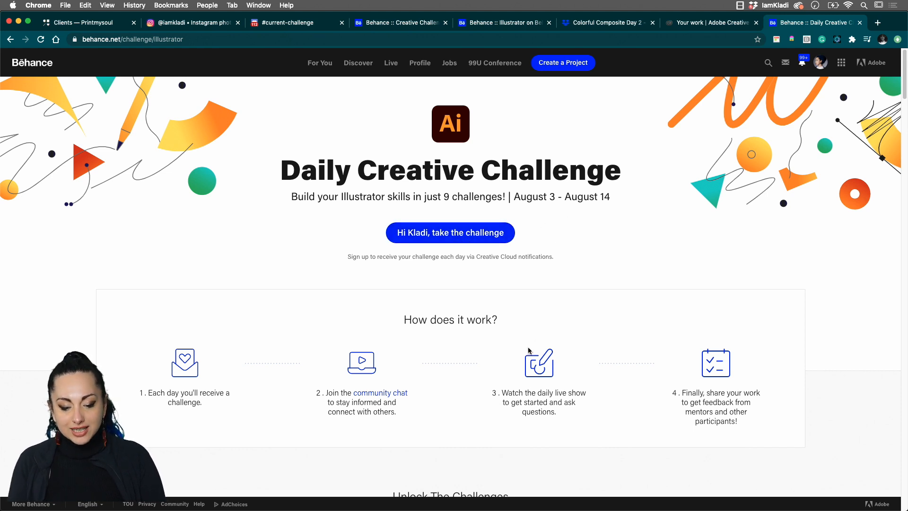
# - Find the August 13 Chrome Text challenge, get its starter files, and open the CH 08 - Chrome Text folder on Dropbox
pyautogui.scroll(-5, 481, 352)
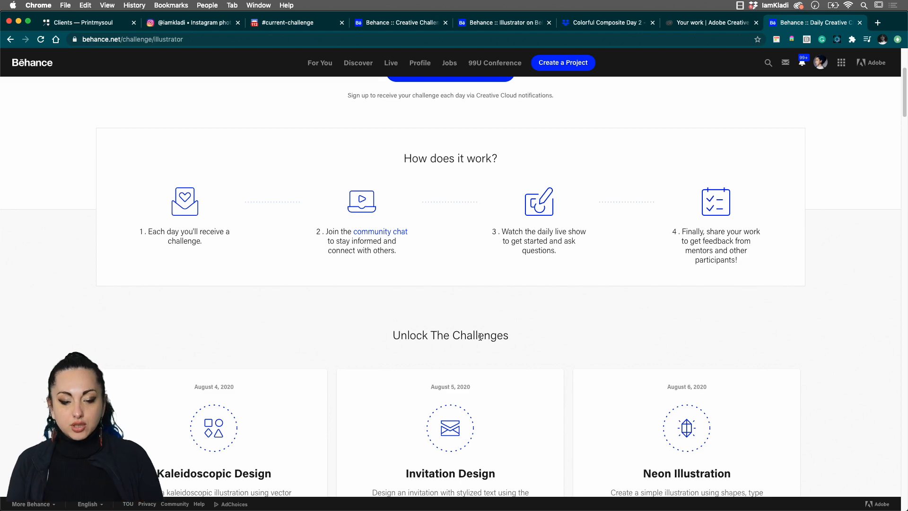
pyautogui.scroll(-9, 473, 354)
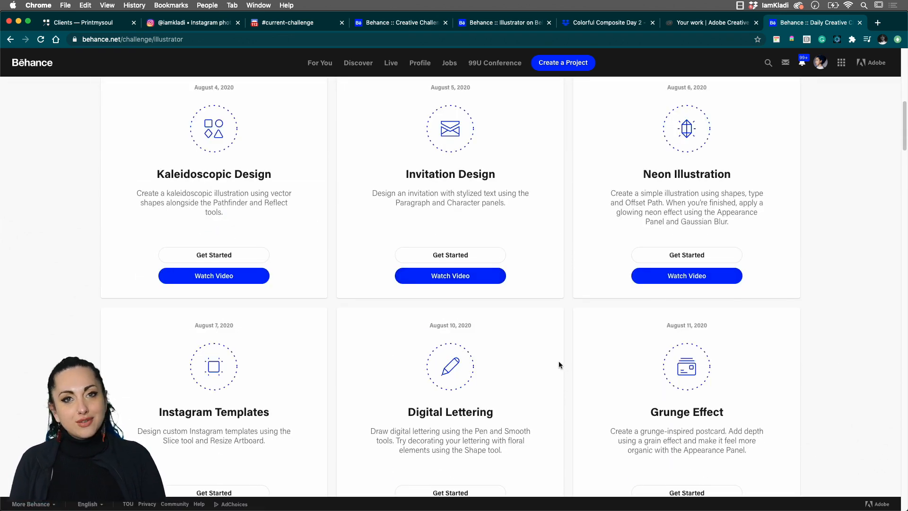
pyautogui.scroll(-3, 544, 362)
pyautogui.scroll(-7, 536, 345)
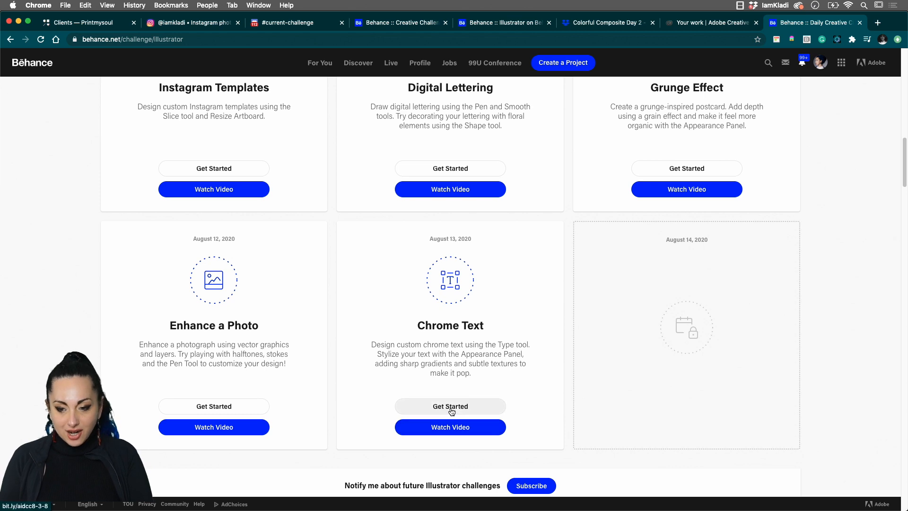
pyautogui.click(451, 407)
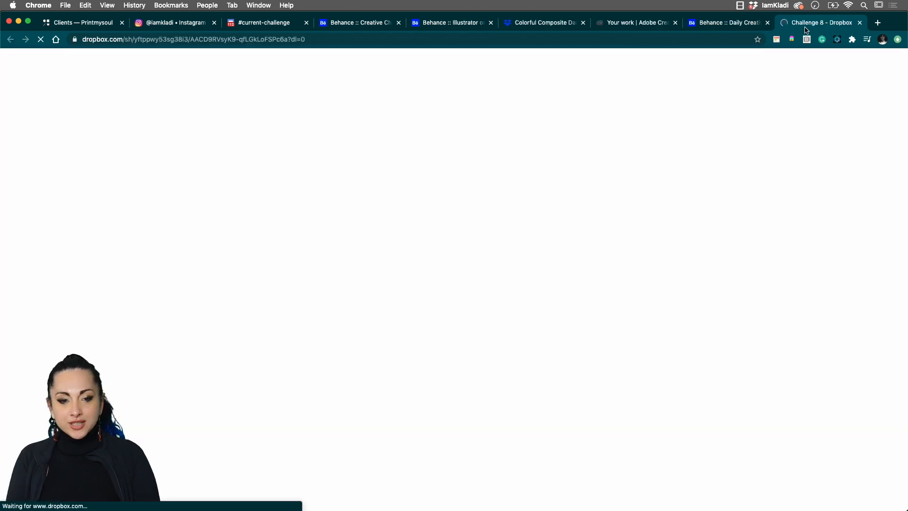
pyautogui.click(290, 187)
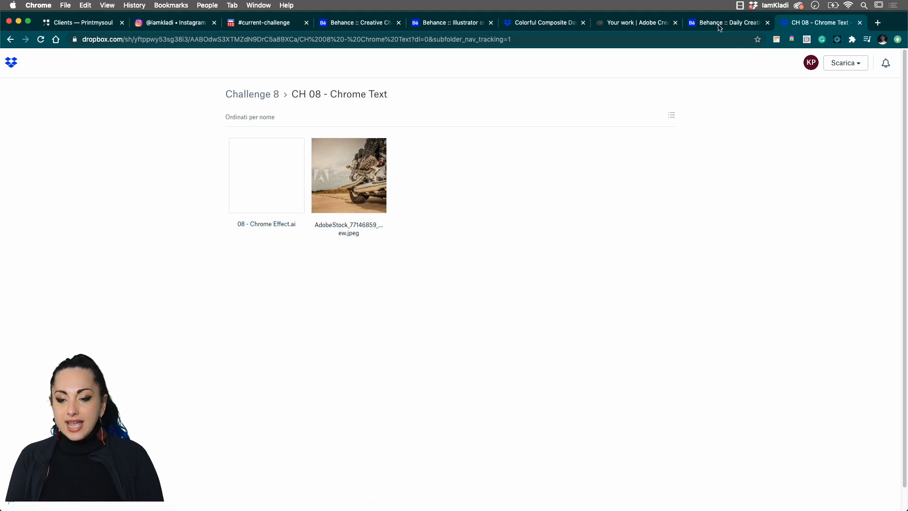
# - Follow the challenge page's community chat link, accept the Adobe Illustrator invite, and allow it to open in the Discord app
pyautogui.click(737, 29)
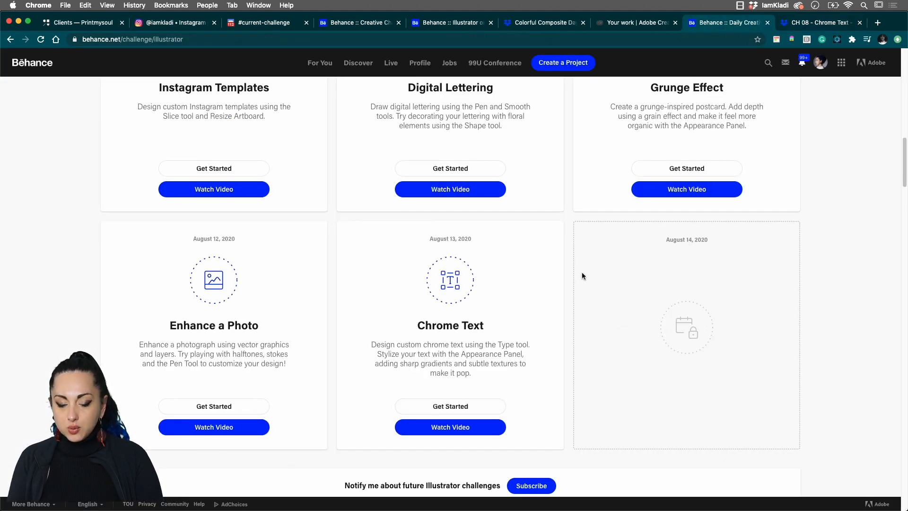
pyautogui.scroll(6, 581, 277)
pyautogui.scroll(8, 580, 277)
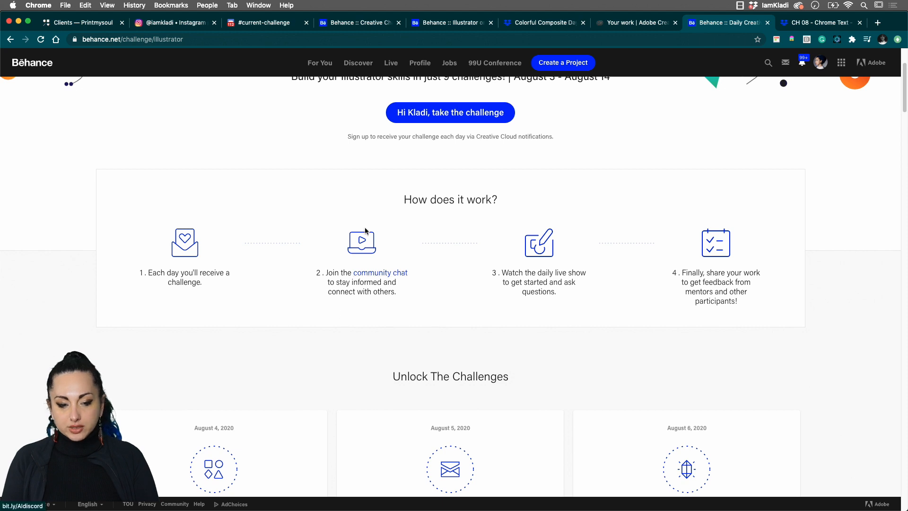
pyautogui.click(263, 25)
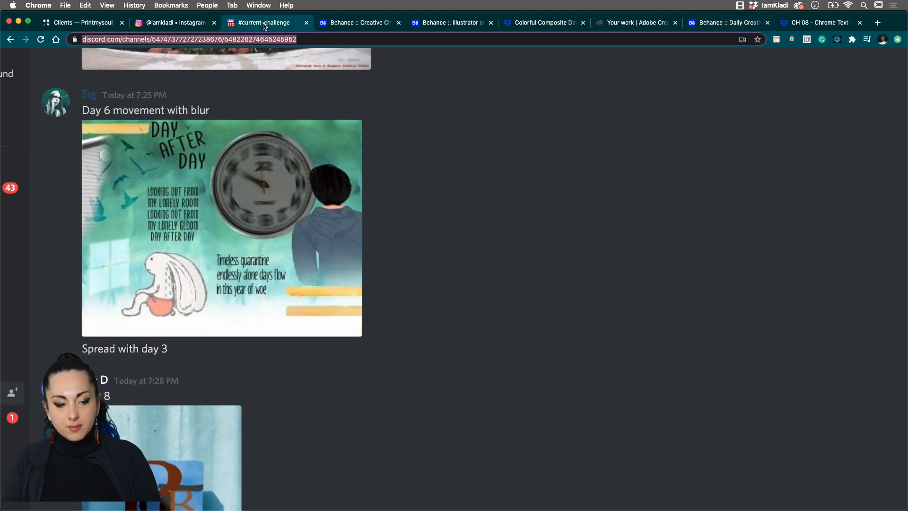
pyautogui.click(828, 28)
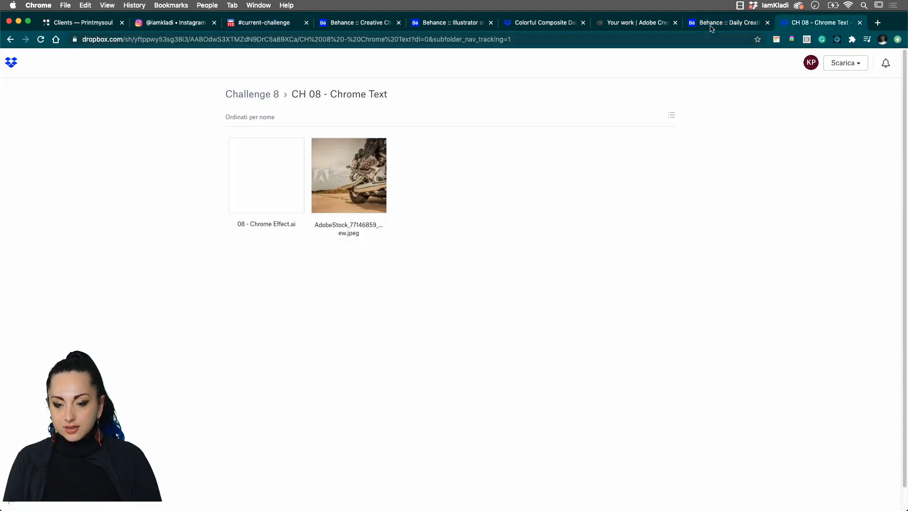
pyautogui.click(707, 26)
pyautogui.click(371, 273)
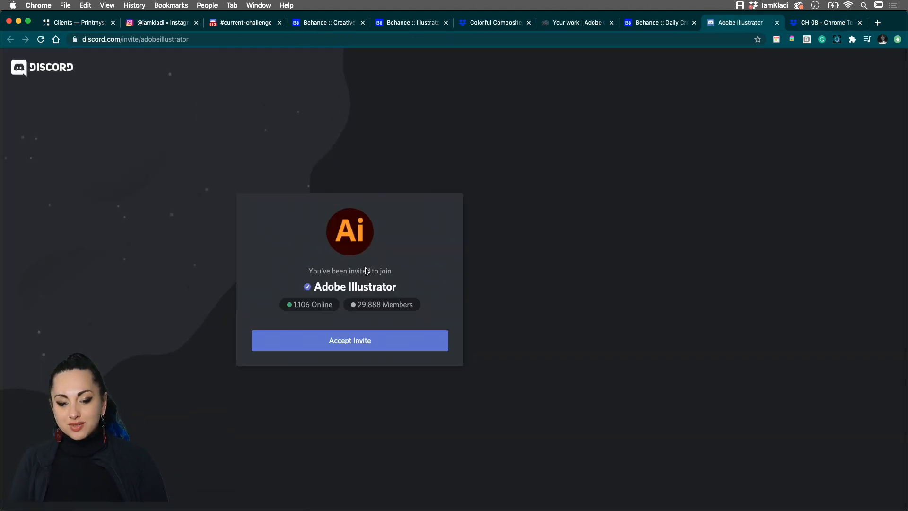
pyautogui.click(415, 344)
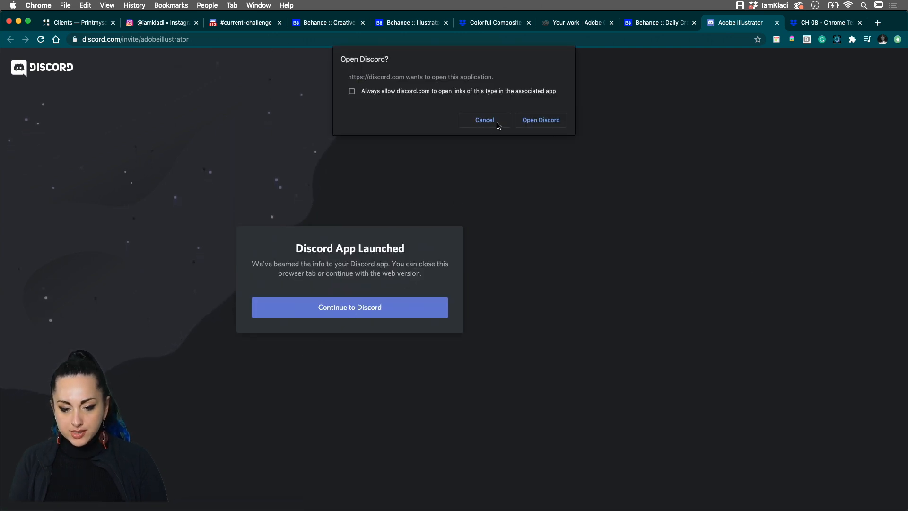
pyautogui.click(532, 121)
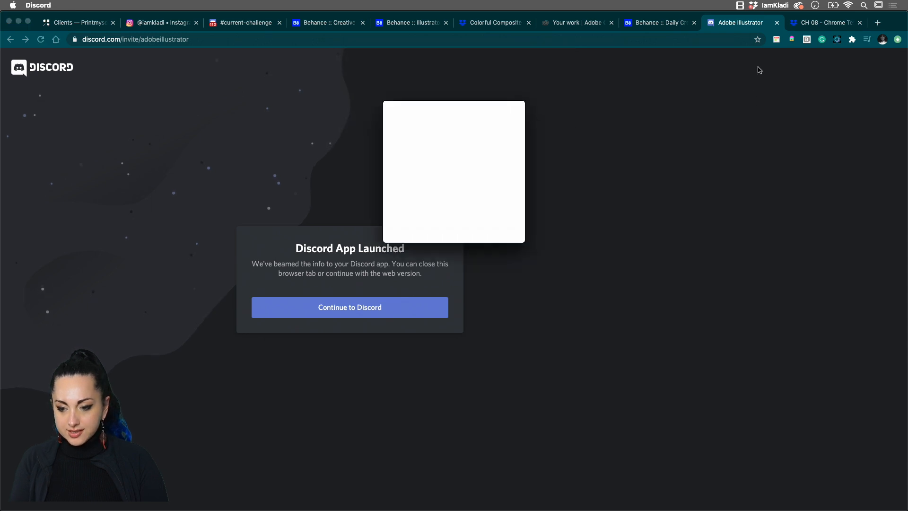
# - Switch to the Adobe Illustrator server in the browser version of Discord and close the Discord app's login window
pyautogui.click(246, 23)
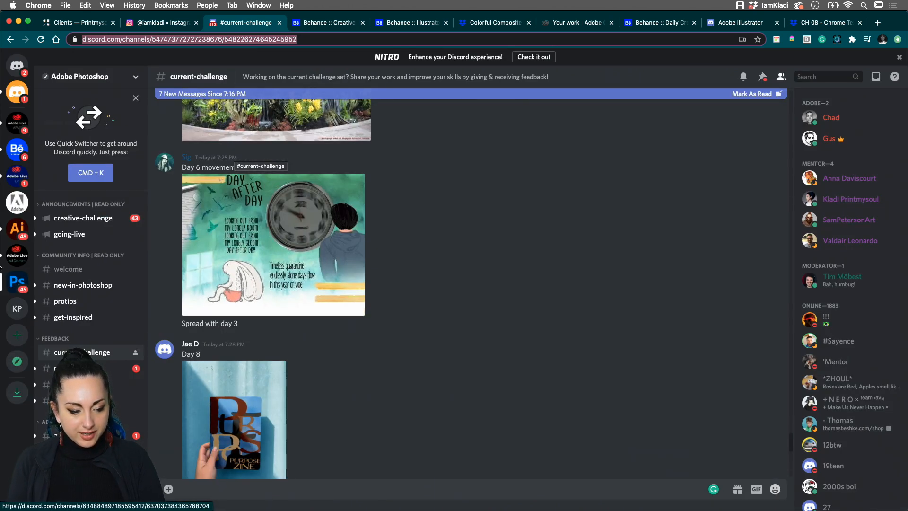
pyautogui.click(13, 232)
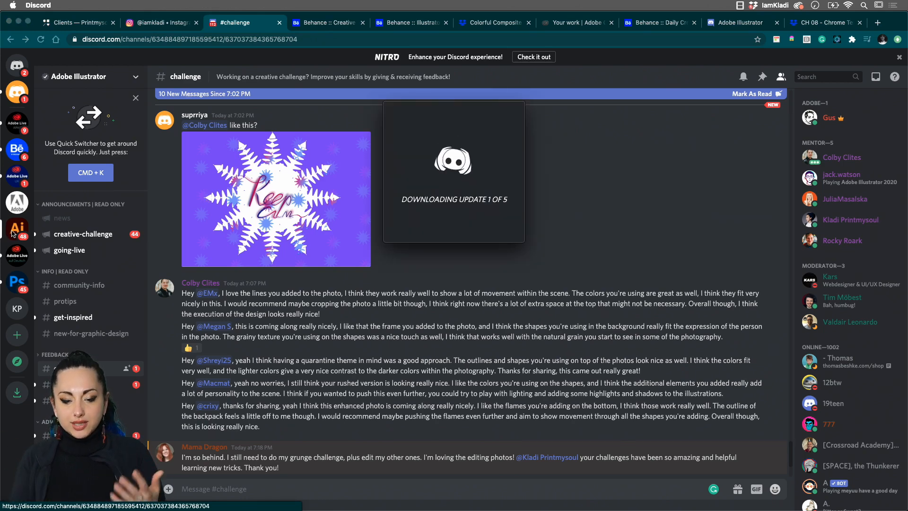
pyautogui.click(600, 138)
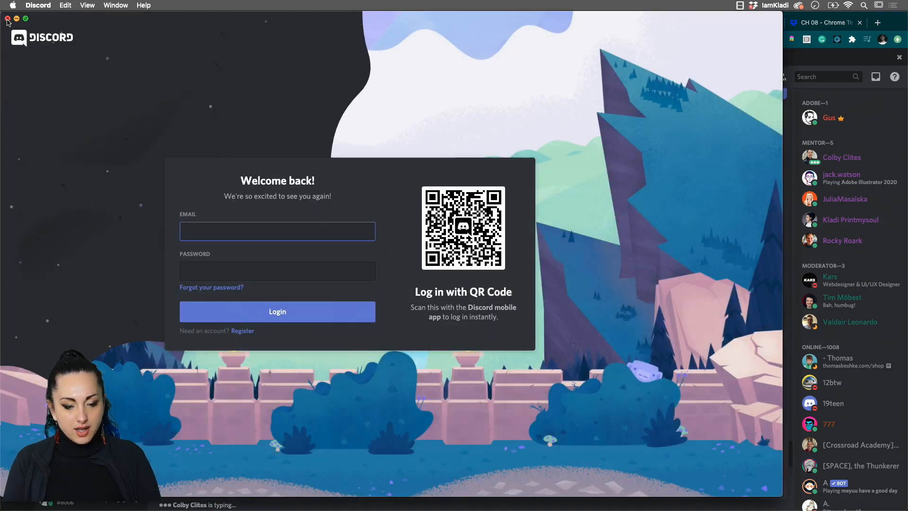
pyautogui.click(8, 19)
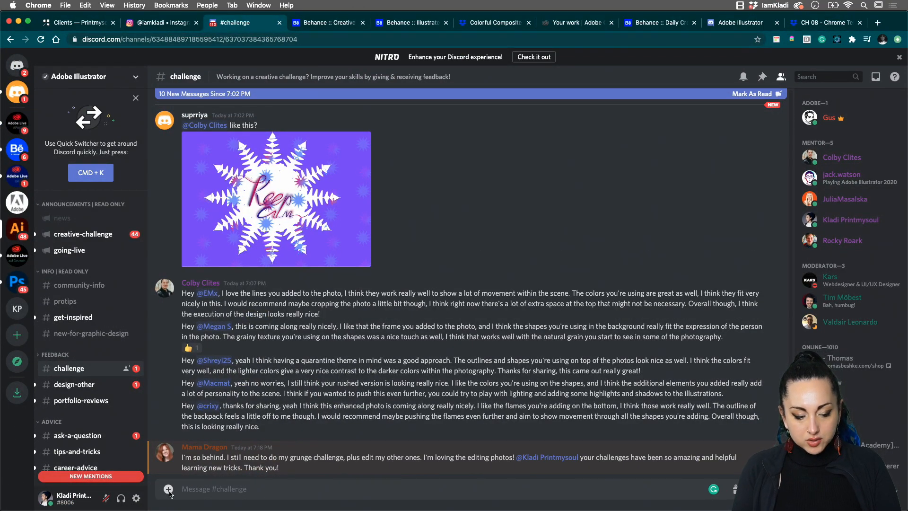
pyautogui.click(169, 490)
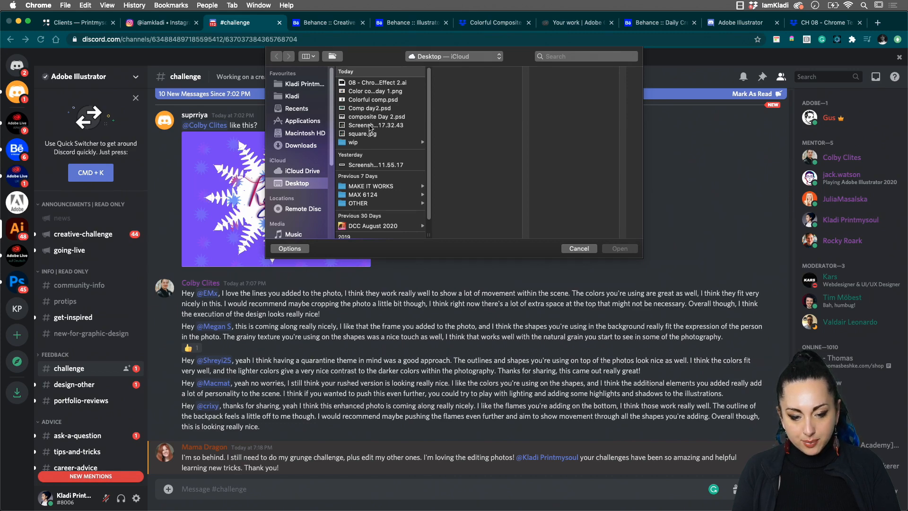
pyautogui.click(359, 134)
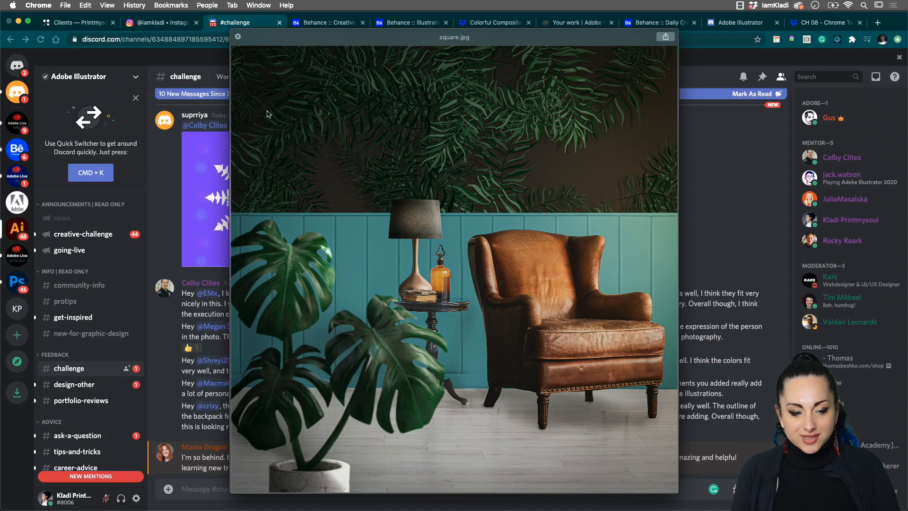
pyautogui.click(238, 36)
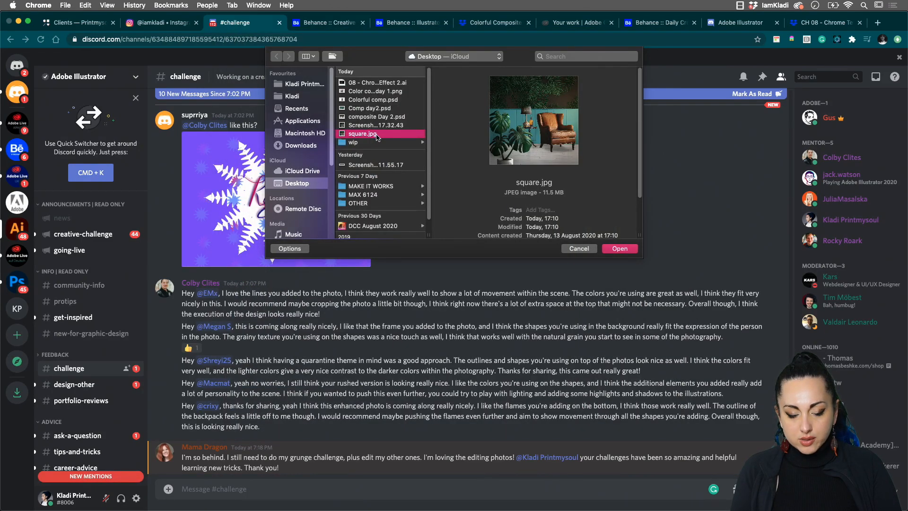
pyautogui.click(582, 250)
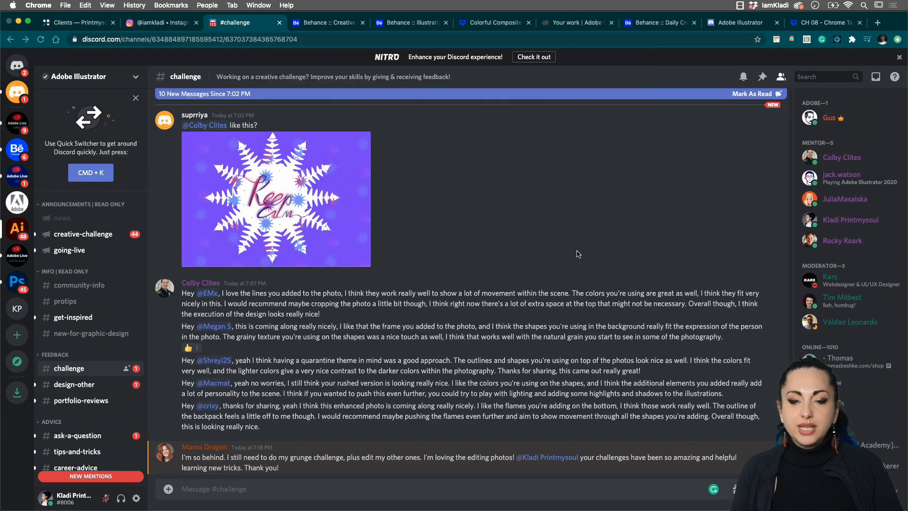
# - Look through the earlier submissions in the challenge channel and enlarge the Challenge 2 Invitation Design image
pyautogui.scroll(8, 448, 205)
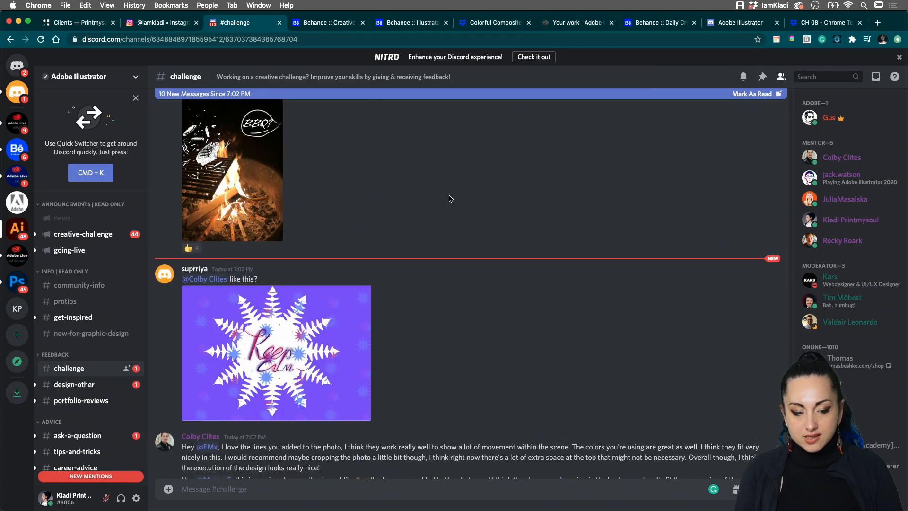
pyautogui.scroll(10, 414, 170)
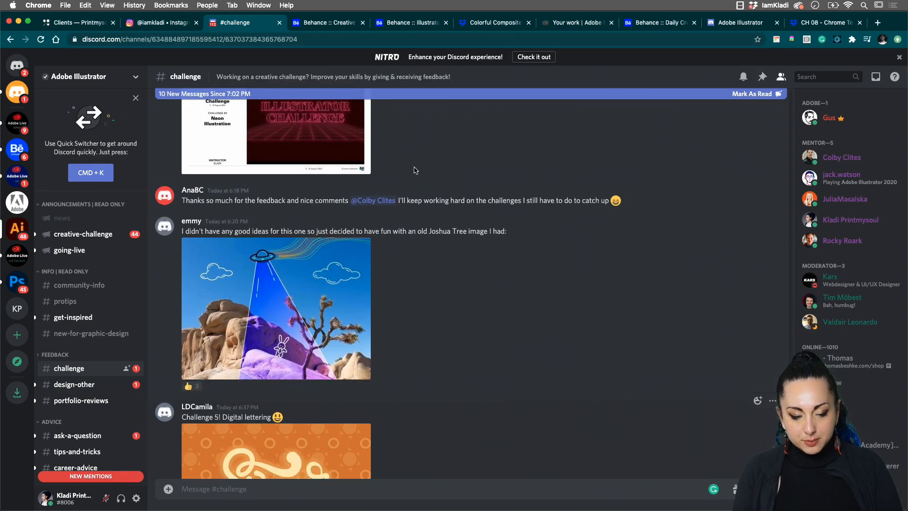
pyautogui.scroll(3, 415, 170)
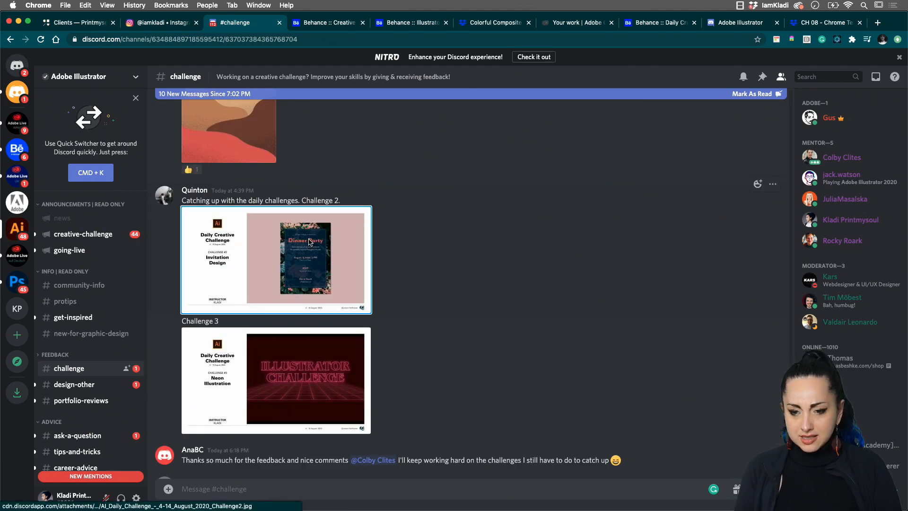
pyautogui.click(233, 239)
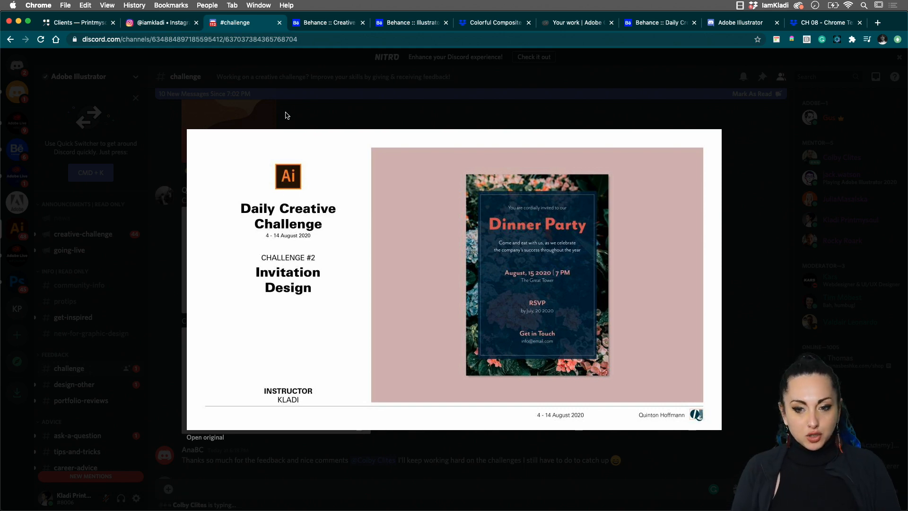
pyautogui.click(281, 92)
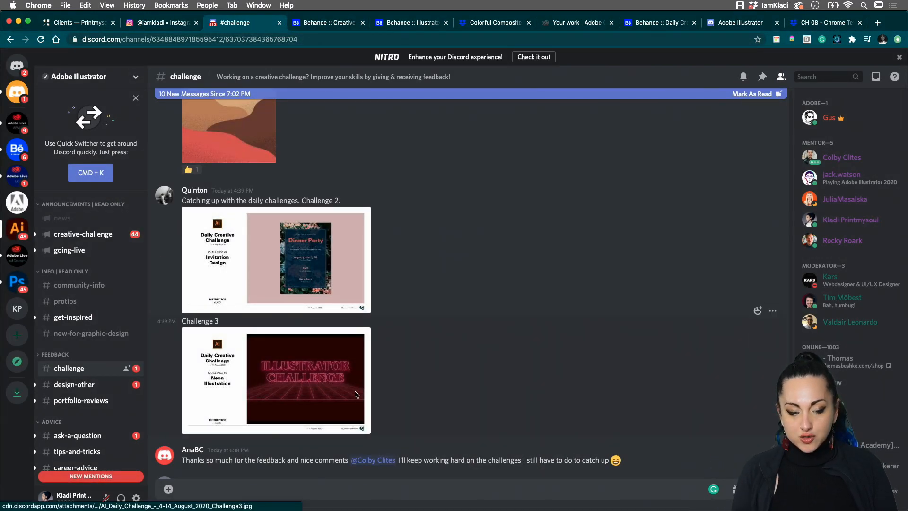
pyautogui.scroll(4, 356, 394)
pyautogui.scroll(1, 354, 394)
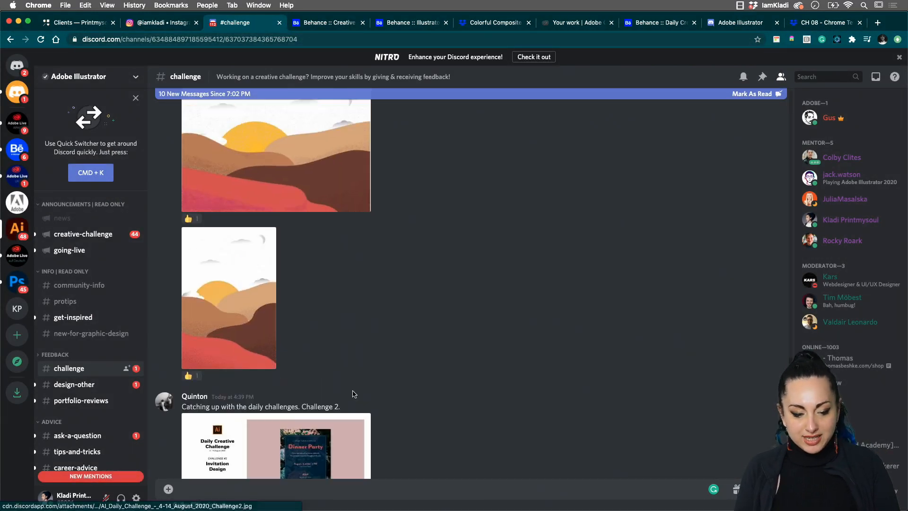
pyautogui.scroll(2, 350, 392)
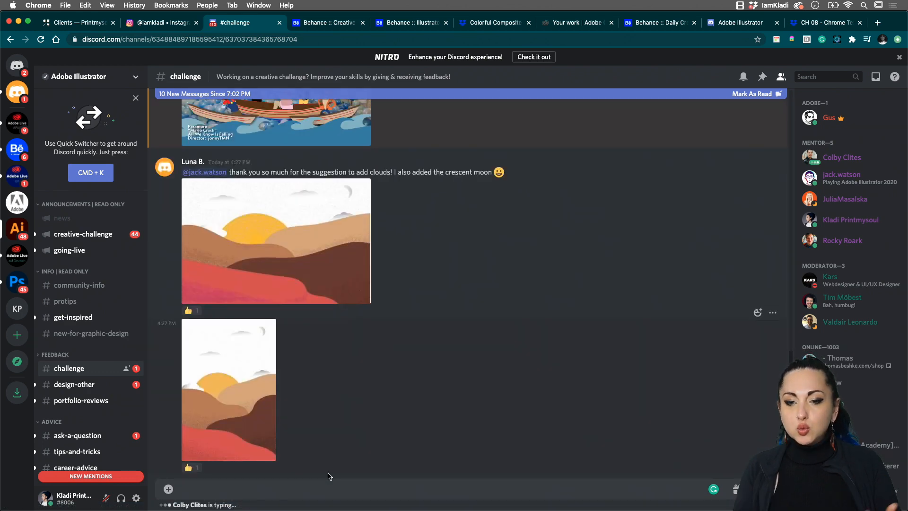
pyautogui.scroll(4, 346, 402)
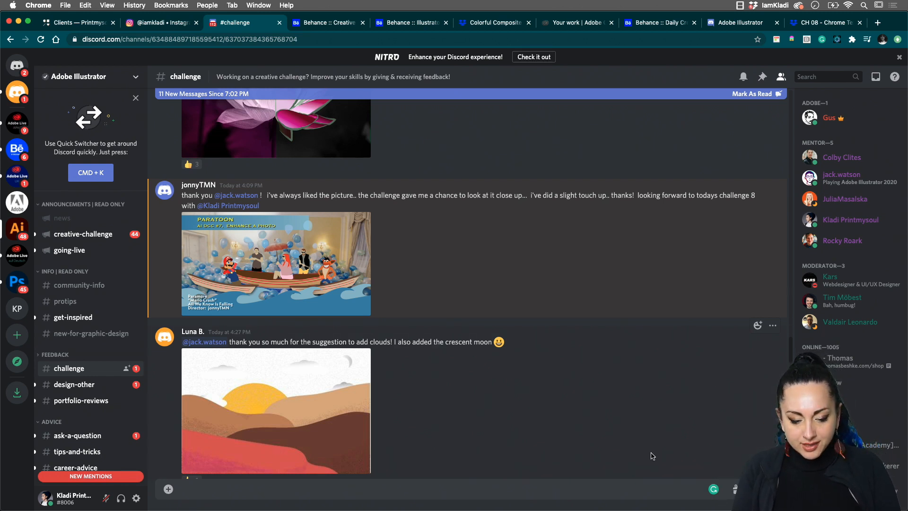
pyautogui.scroll(-4, 586, 430)
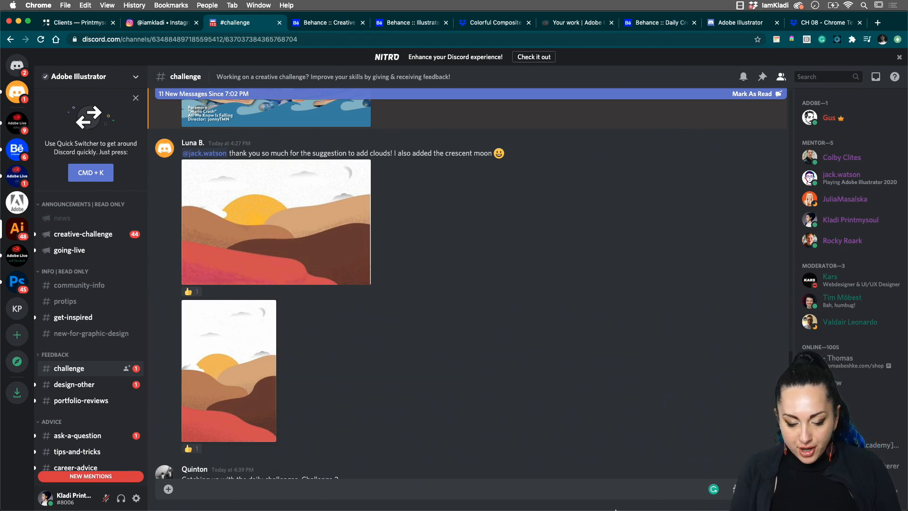
# - Switch to Adobe Illustrator 2020 and close both open documents, the tropical leaves and the floral set, without saving changes
pyautogui.moveTo(436, 509)
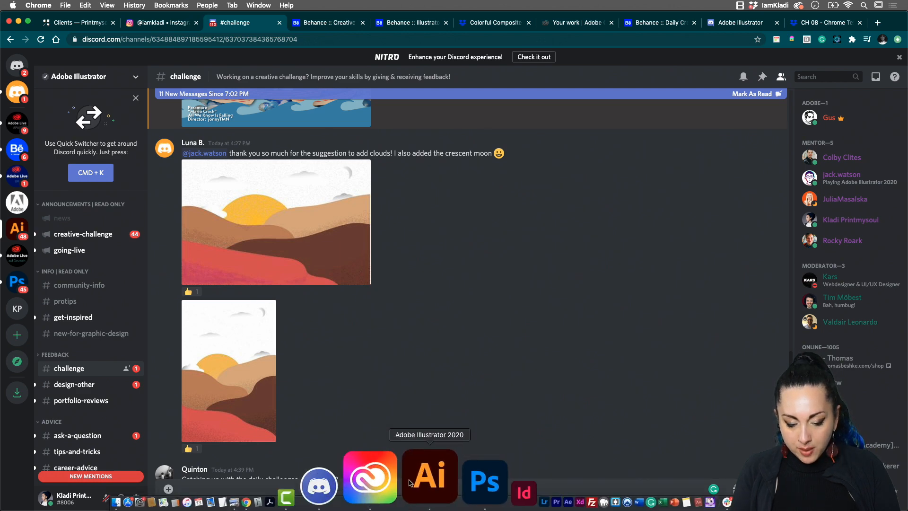
pyautogui.click(412, 483)
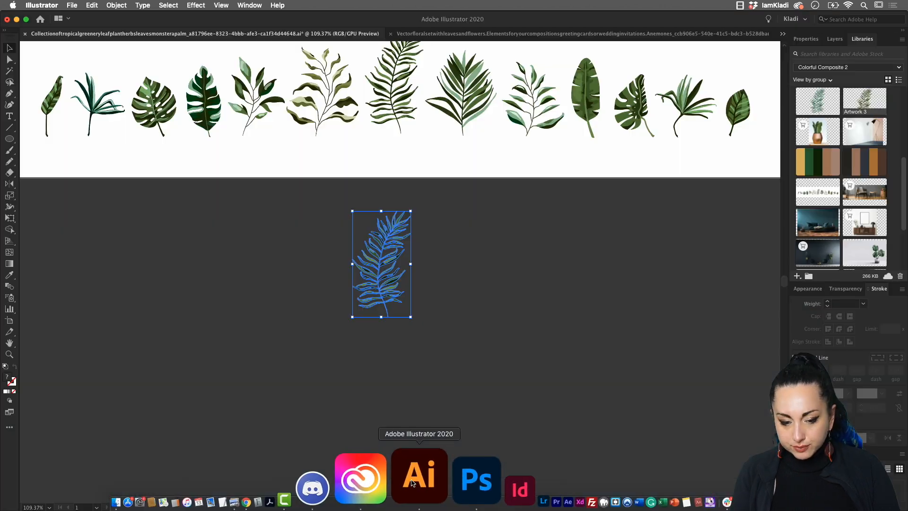
pyautogui.click(577, 304)
pyautogui.press('super+w')
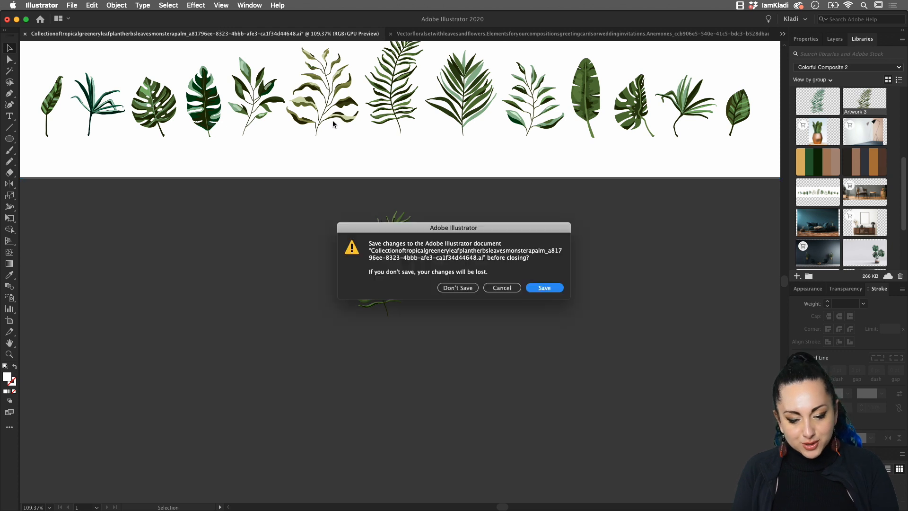
pyautogui.click(465, 292)
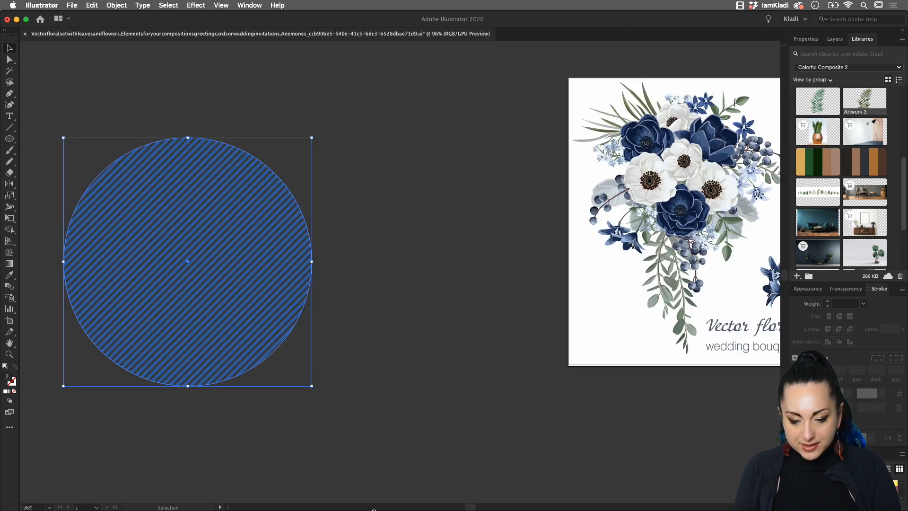
pyautogui.press('super+w')
pyautogui.click(459, 291)
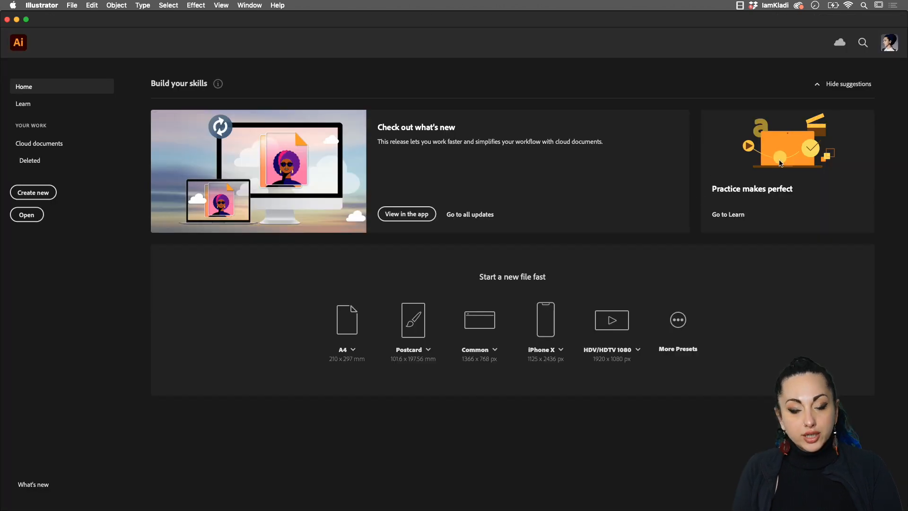
# - Open 08 - Chrome Effect.ai from the desktop's DCC August 2020 > WEEK 2 > CH 08 - Chrome Text folder and select the gradient strip beside the artboard
pyautogui.moveTo(0, 1)
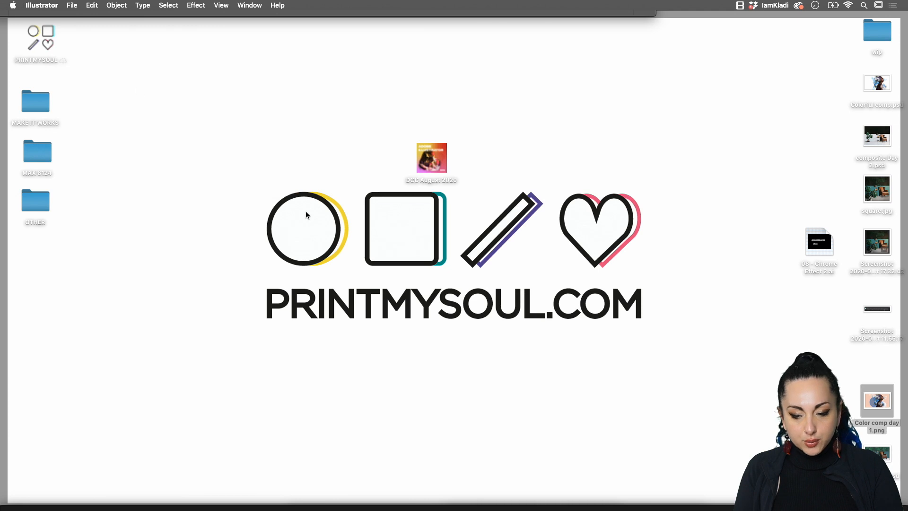
pyautogui.doubleClick(439, 156)
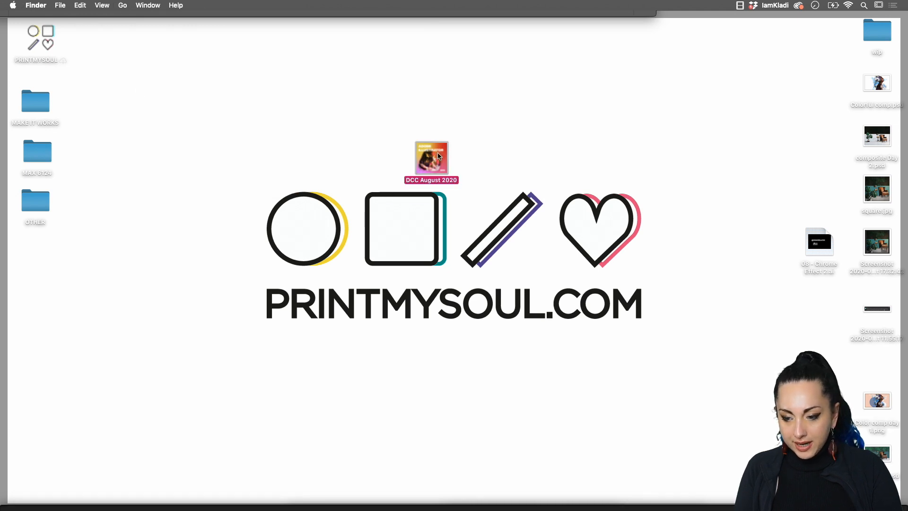
pyautogui.click(570, 119)
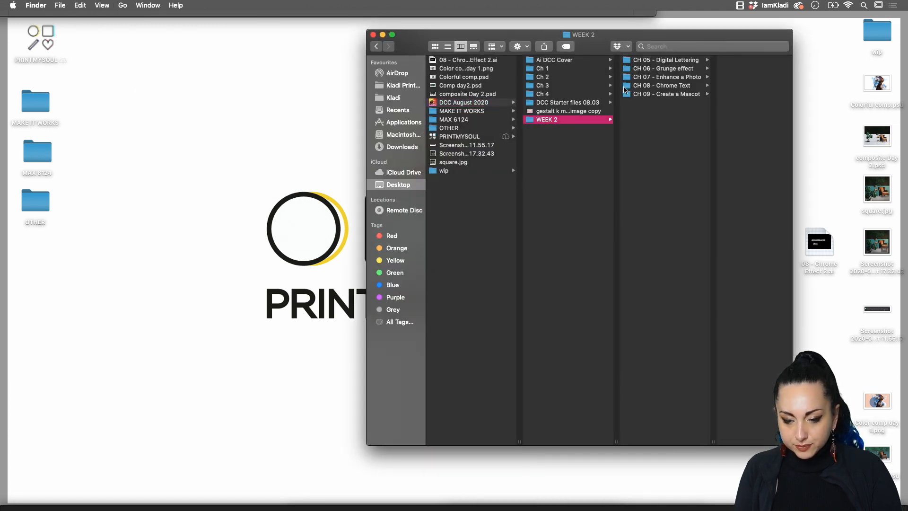
pyautogui.click(666, 86)
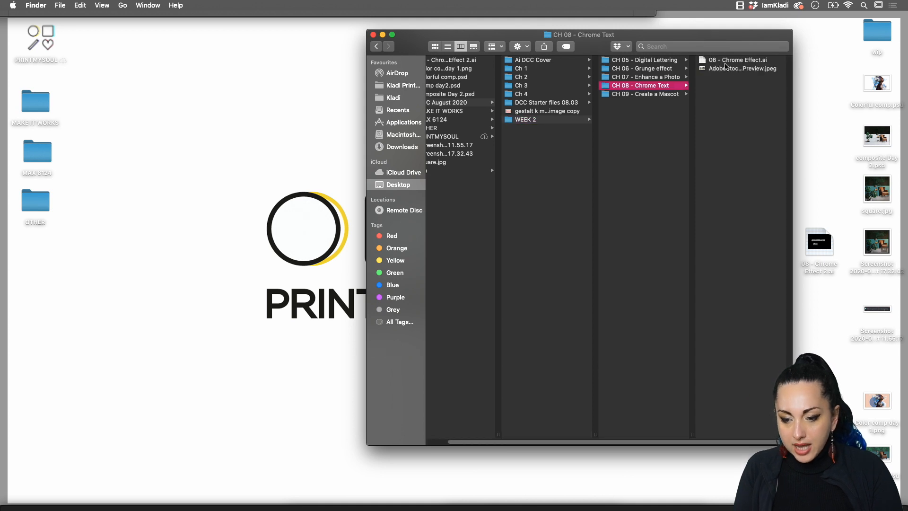
pyautogui.doubleClick(726, 62)
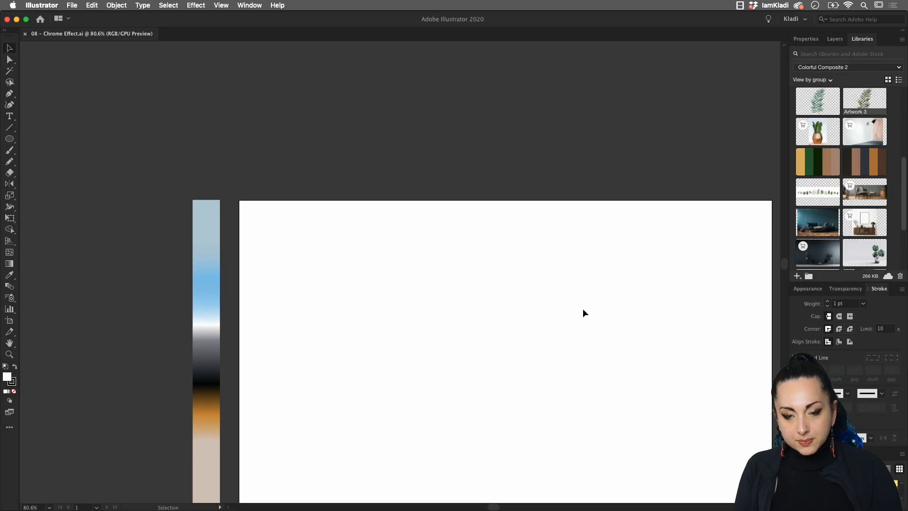
pyautogui.moveTo(582, 307); pyautogui.dragTo(525, 192)
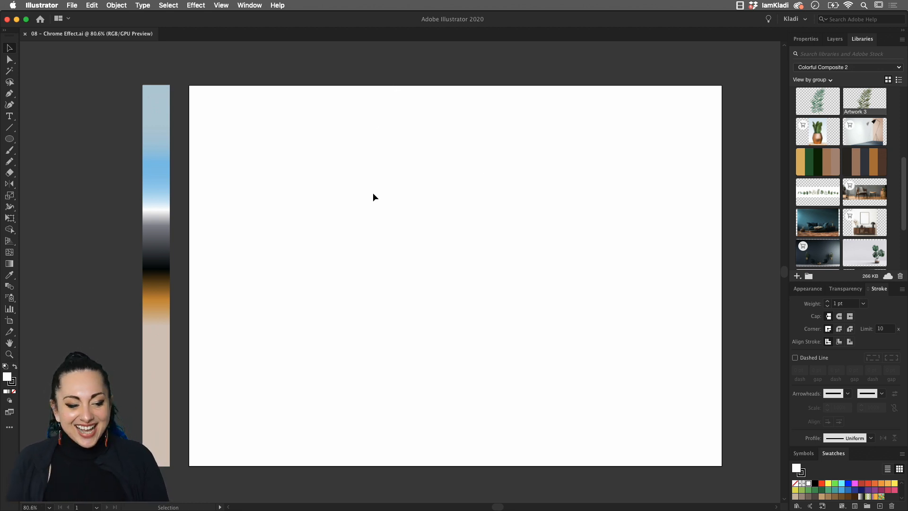
pyautogui.click(144, 148)
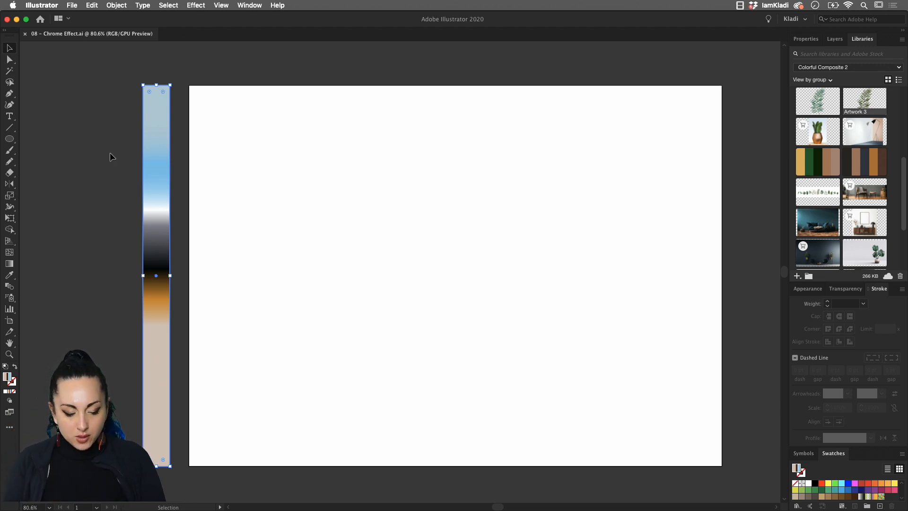
# - Bring the AdobeStock preview JPEG of the motorcycle from the CH 08 - Chrome Text folder in Finder into the Chrome Effect document
pyautogui.click(227, 478)
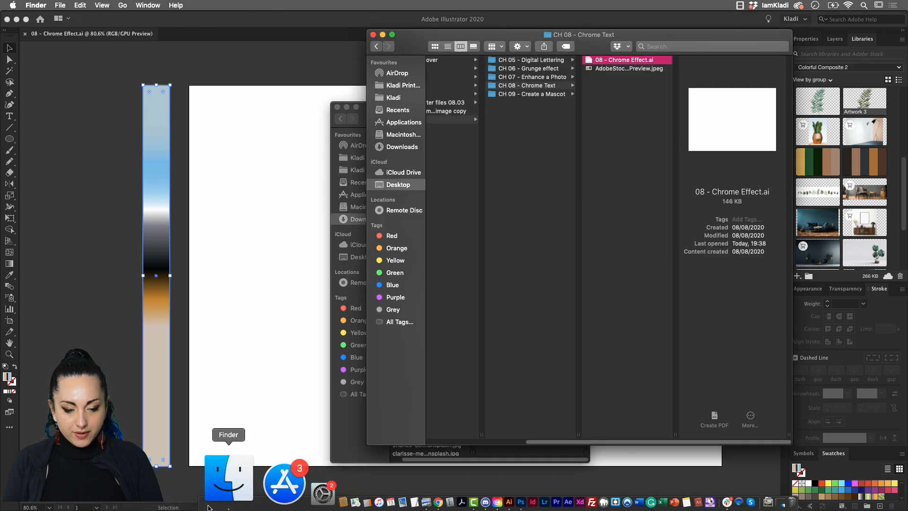
pyautogui.click(617, 69)
pyautogui.moveTo(617, 69); pyautogui.dragTo(279, 181)
pyautogui.moveTo(387, 218); pyautogui.dragTo(550, 196)
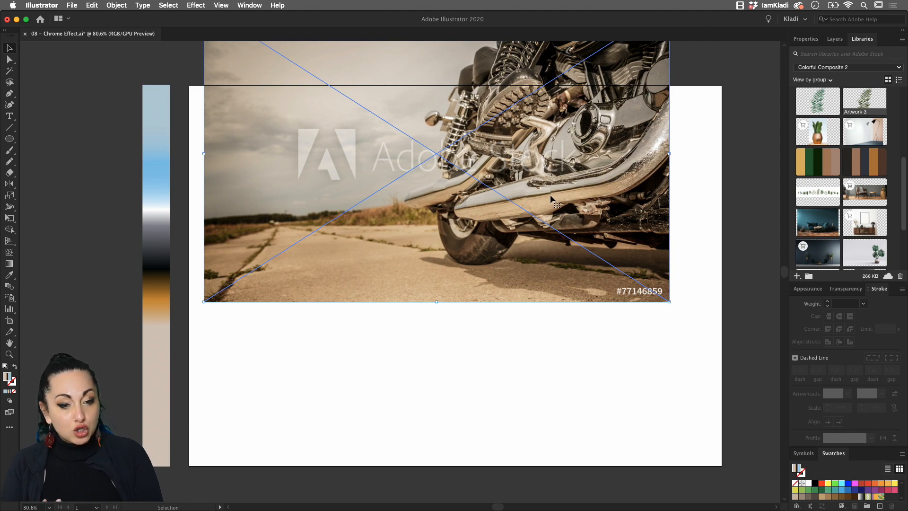
# - Examine the chrome reflections on the motorcycle's exhaust pipes up close and move the photo off the artboard to just above it
pyautogui.scroll(6, 600, 210)
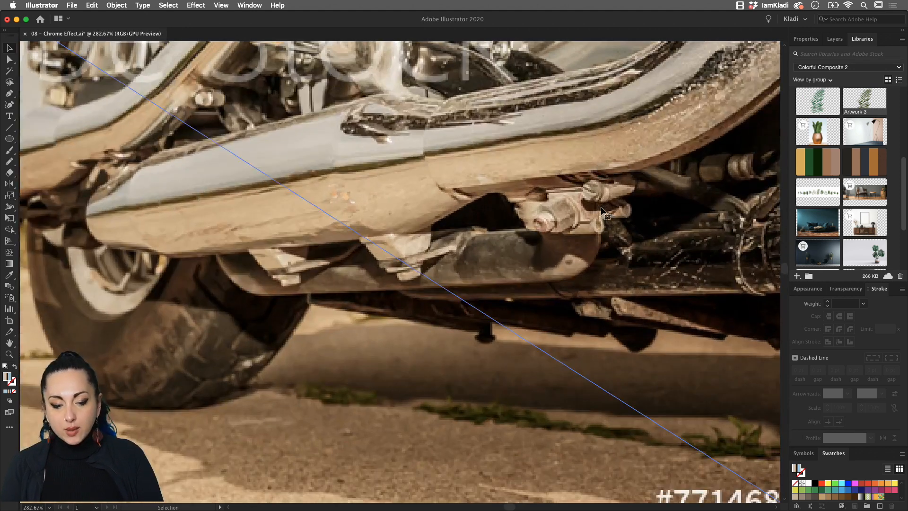
pyautogui.scroll(1, 600, 207)
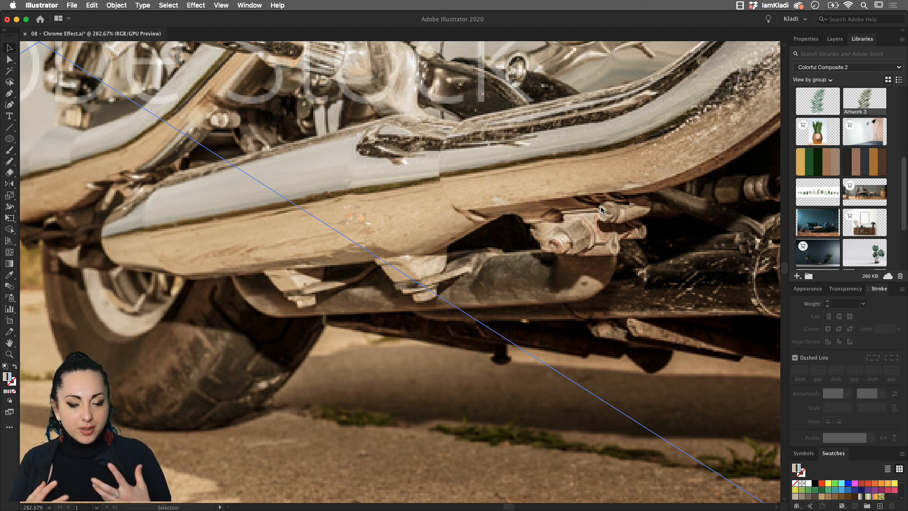
pyautogui.scroll(-6, 617, 219)
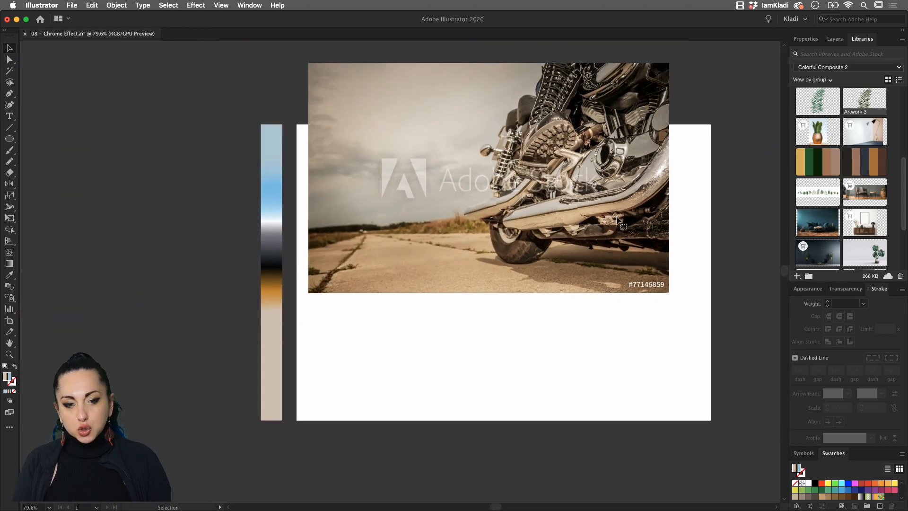
pyautogui.scroll(-3, 617, 219)
pyautogui.click(614, 217)
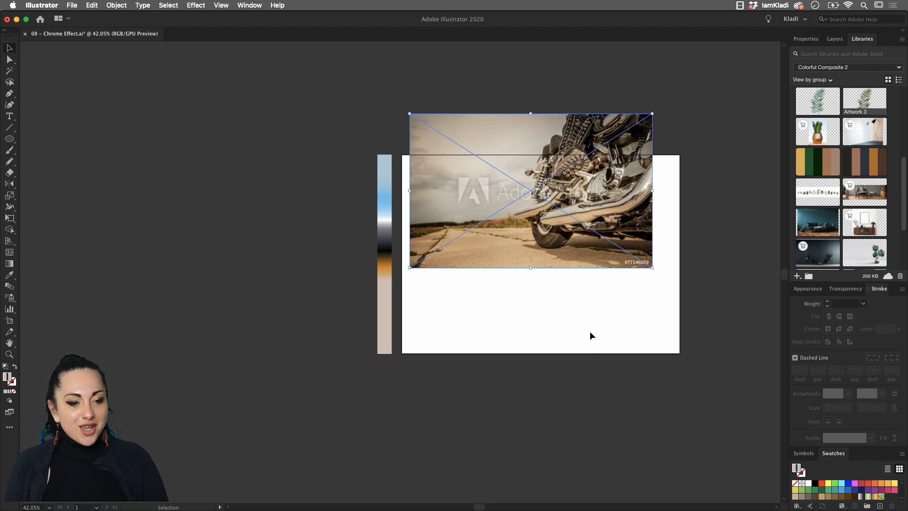
pyautogui.moveTo(498, 161); pyautogui.dragTo(490, 258)
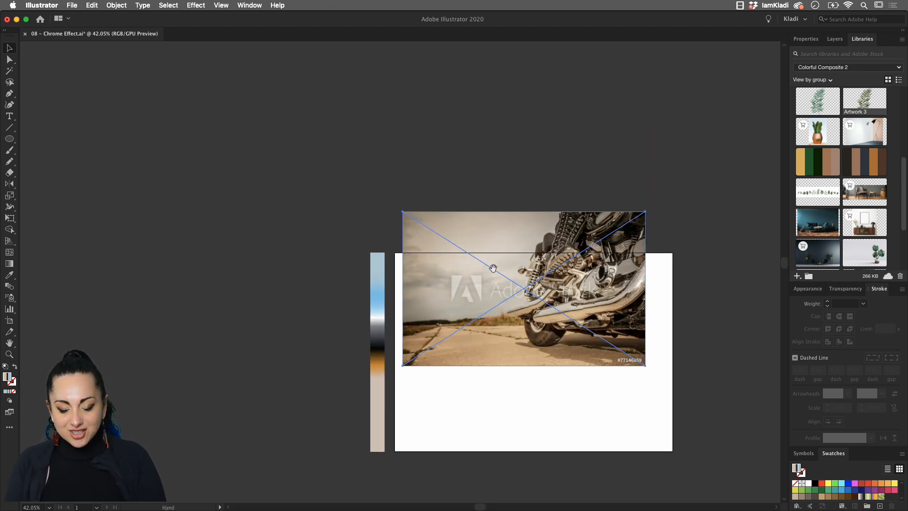
pyautogui.moveTo(541, 326); pyautogui.dragTo(531, 209)
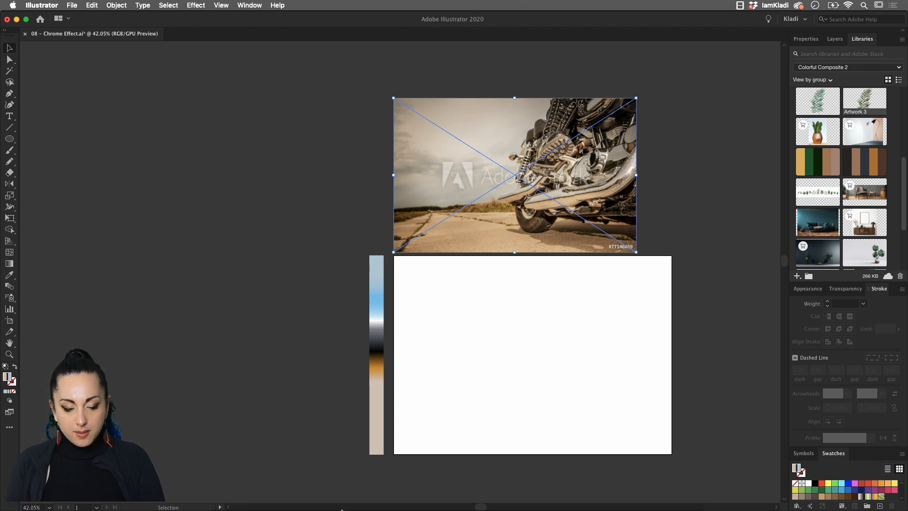
# - Revisit the Chrome Text starter files on Dropbox through the August 13 challenge on the Behance page, and return to Illustrator
pyautogui.click(344, 478)
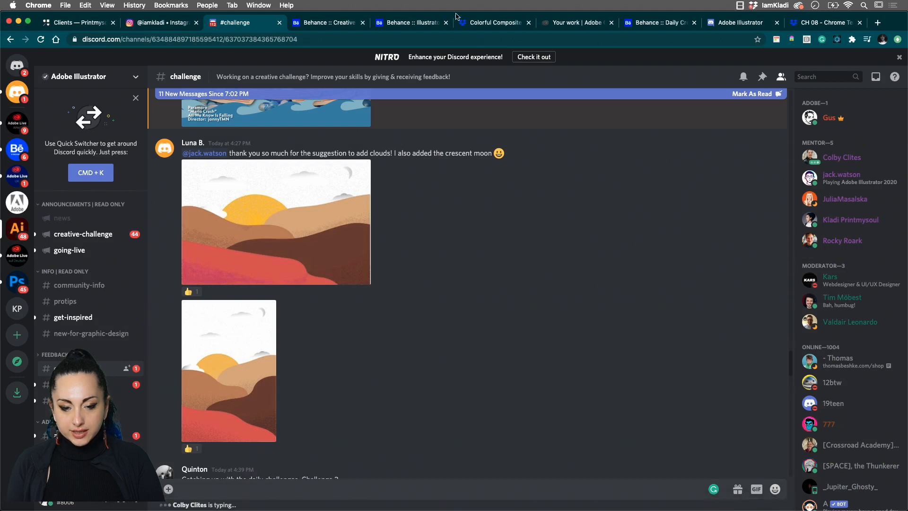
pyautogui.click(664, 24)
pyautogui.scroll(-10, 652, 332)
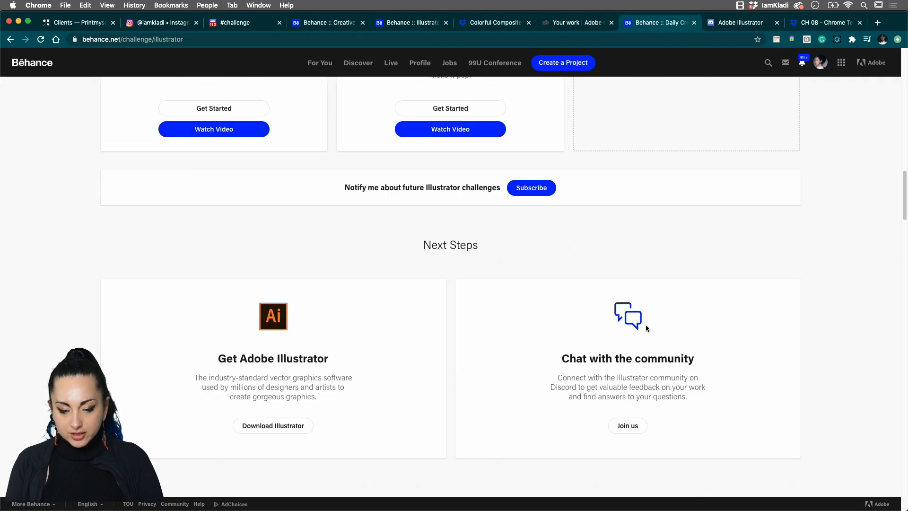
pyautogui.scroll(4, 646, 328)
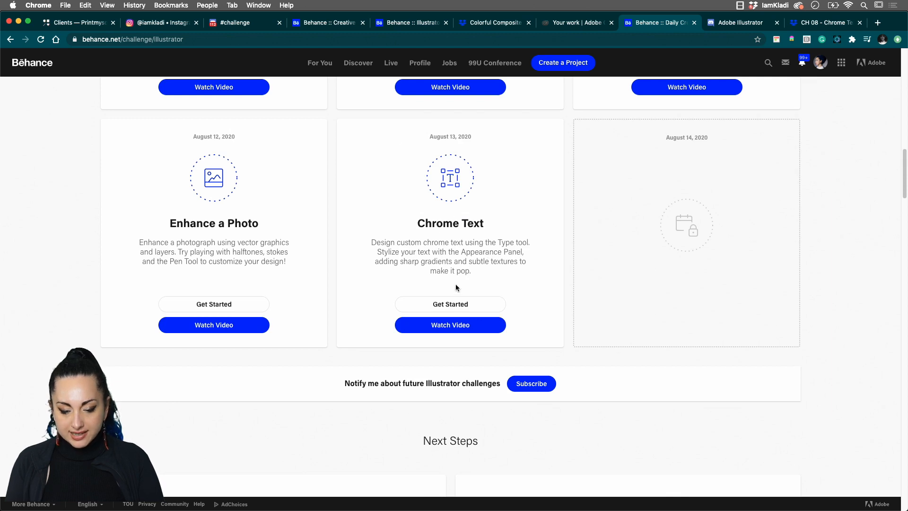
pyautogui.click(468, 307)
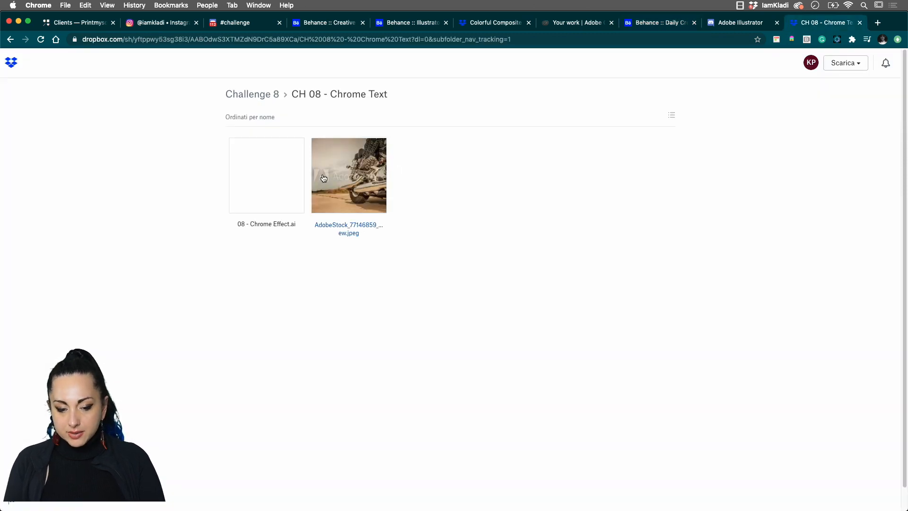
pyautogui.moveTo(381, 509)
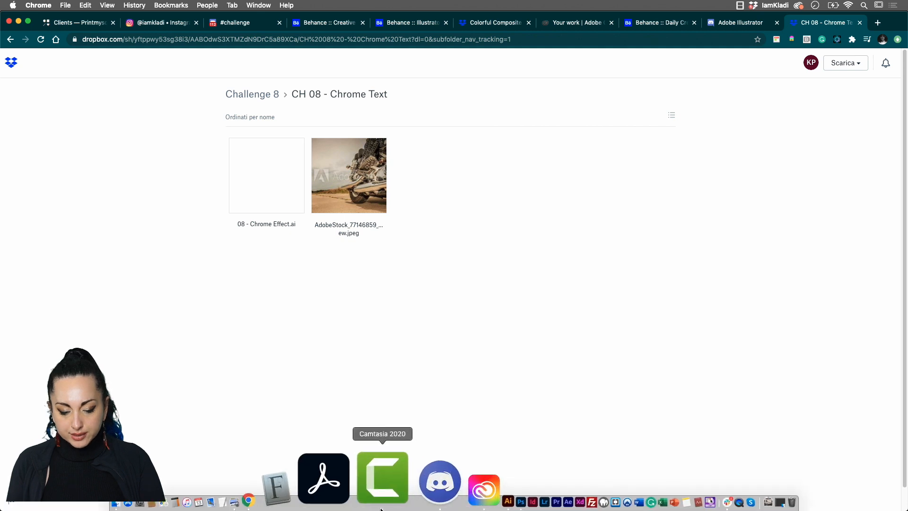
pyautogui.click(411, 499)
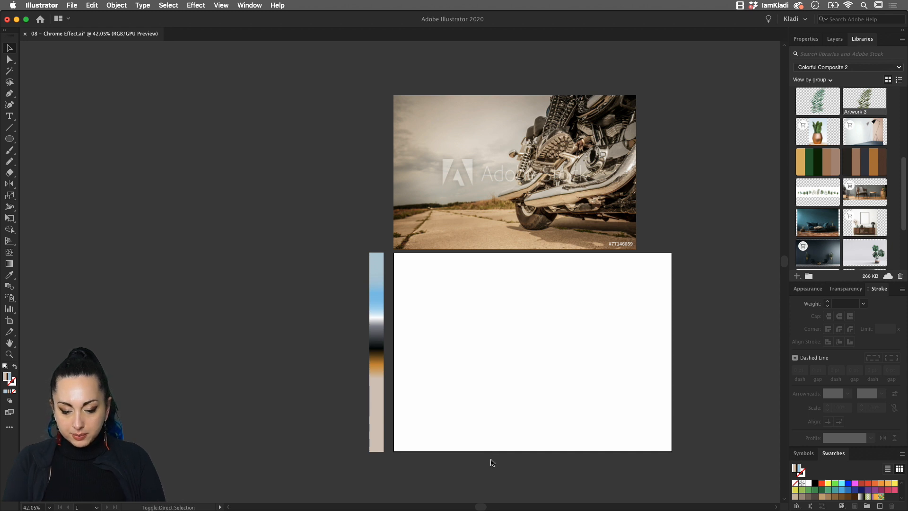
# - Try the Place command with AdobeStock_77146859_Preview.jpeg from the WEEK 2 > CH 08 - Chrome Text folder
pyautogui.press('super+shift+p')
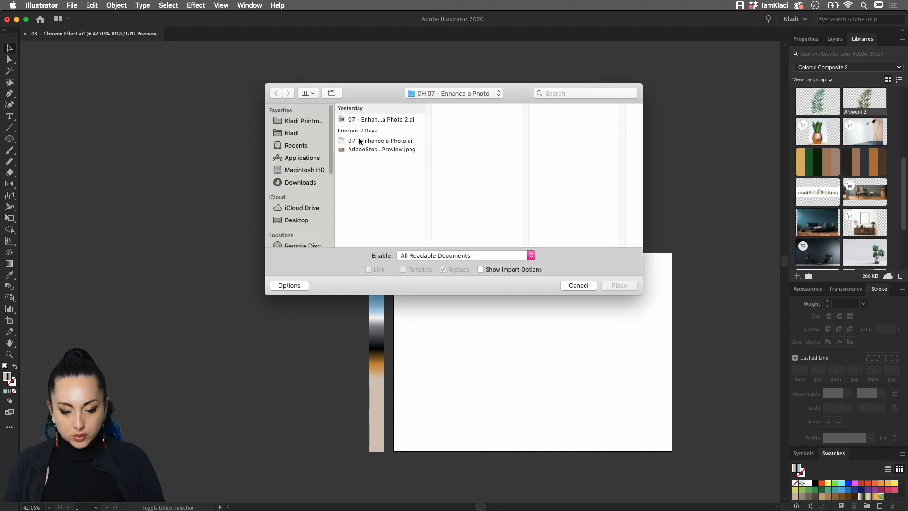
pyautogui.click(361, 149)
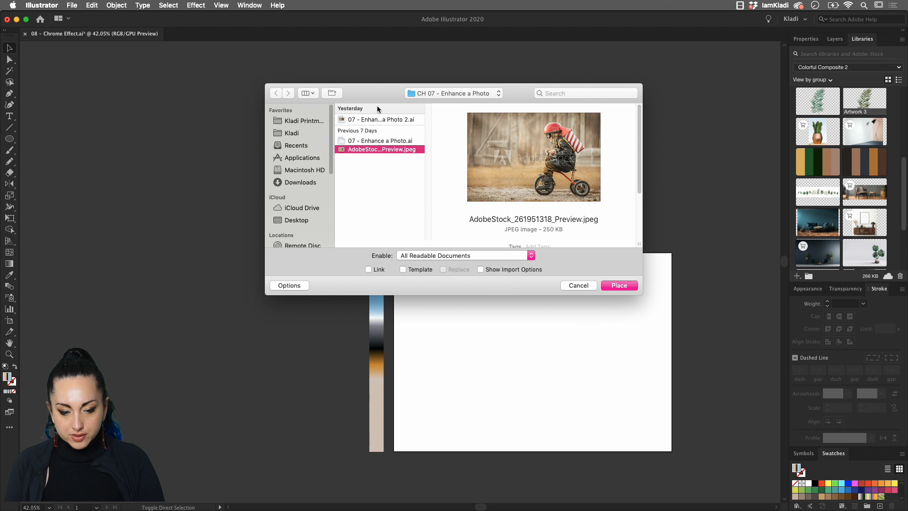
pyautogui.click(426, 92)
pyautogui.click(454, 100)
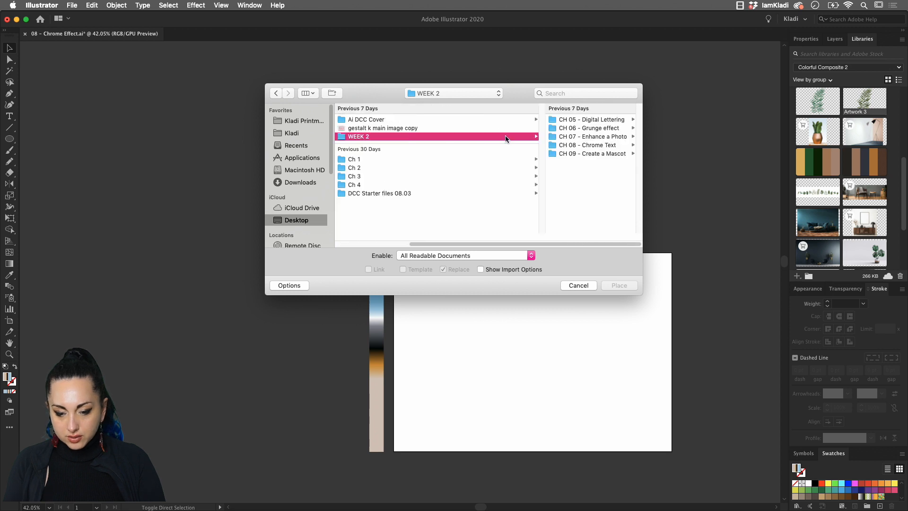
pyautogui.click(614, 146)
pyautogui.click(610, 129)
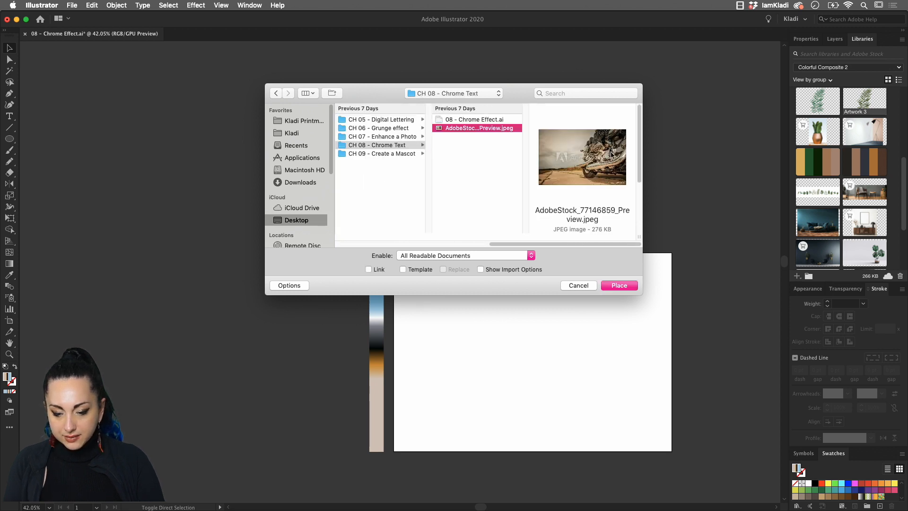
pyautogui.click(619, 285)
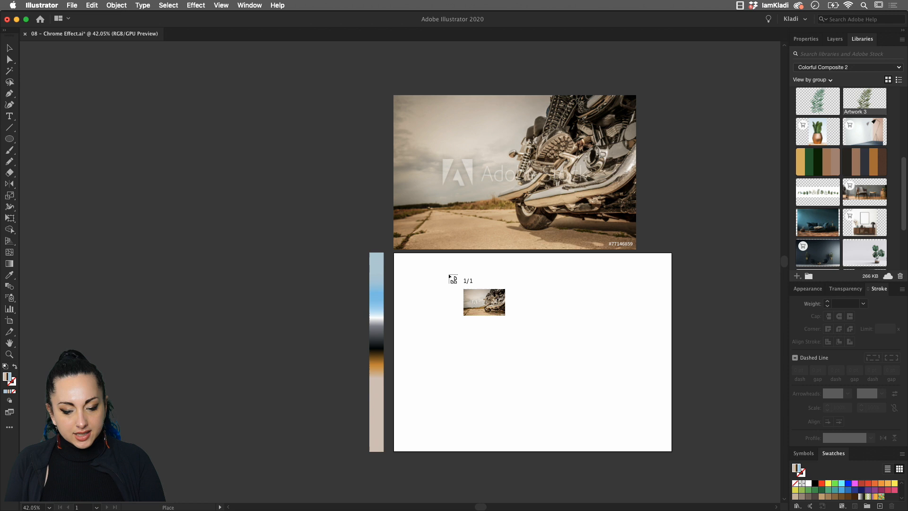
pyautogui.moveTo(444, 271); pyautogui.dragTo(451, 278)
pyautogui.click(435, 244)
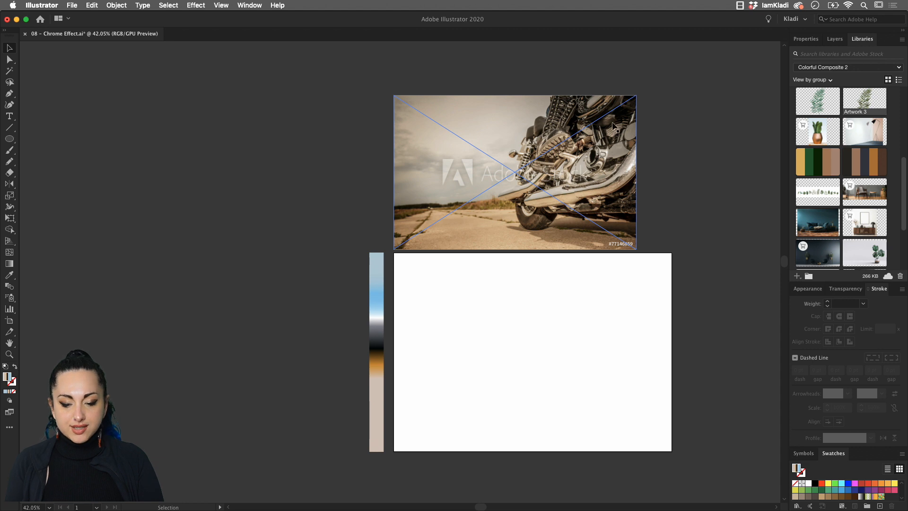
# - Deselect the photo and draw an area-type text box with the Type tool across the upper middle of the artboard
pyautogui.moveTo(519, 165); pyautogui.dragTo(465, 123)
pyautogui.click(496, 325)
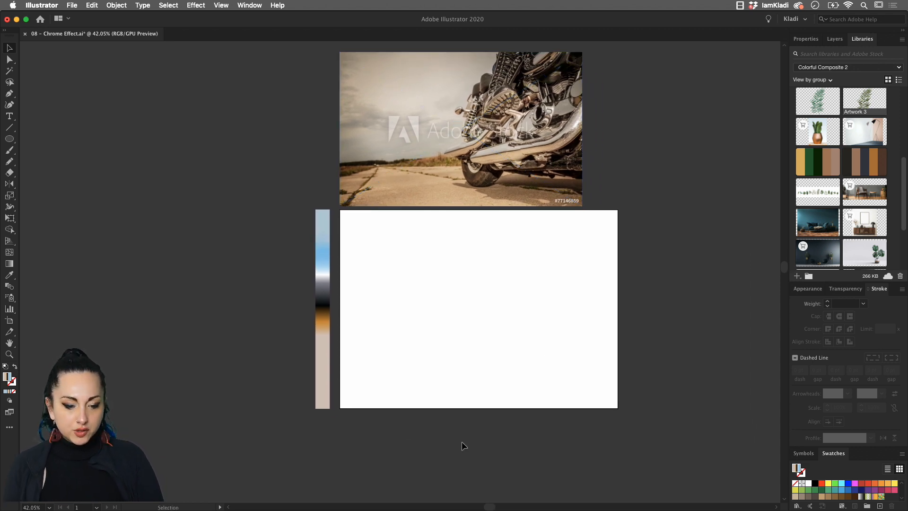
pyautogui.click(9, 117)
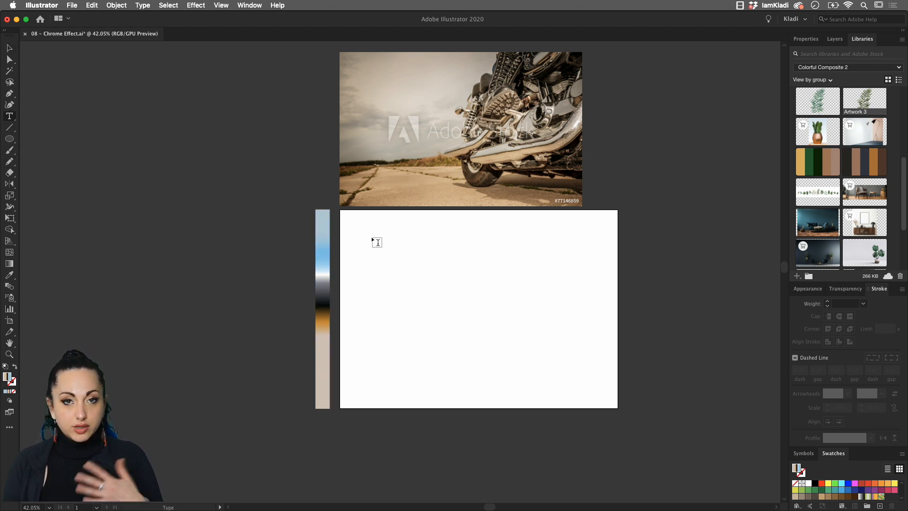
pyautogui.moveTo(370, 242); pyautogui.dragTo(597, 326)
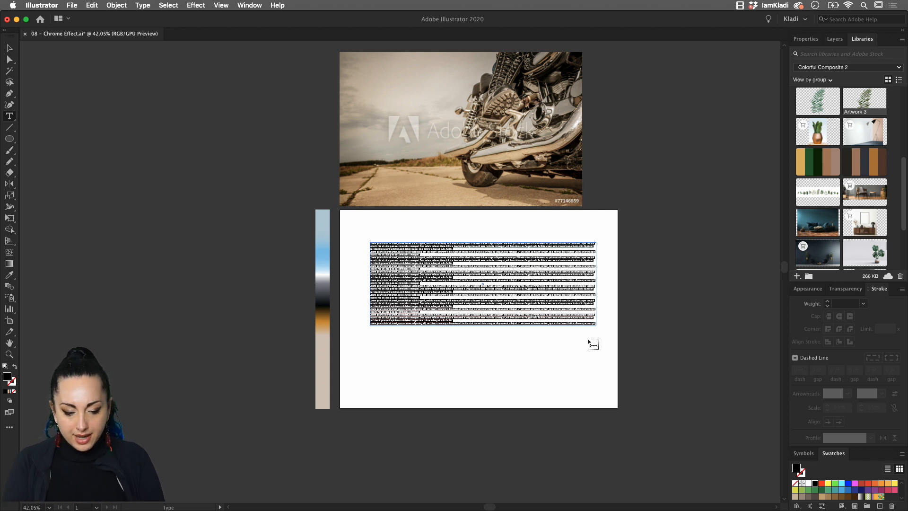
# - Replace the placeholder text in the text box with IAMKLADI
pyautogui.press('BackSpace')
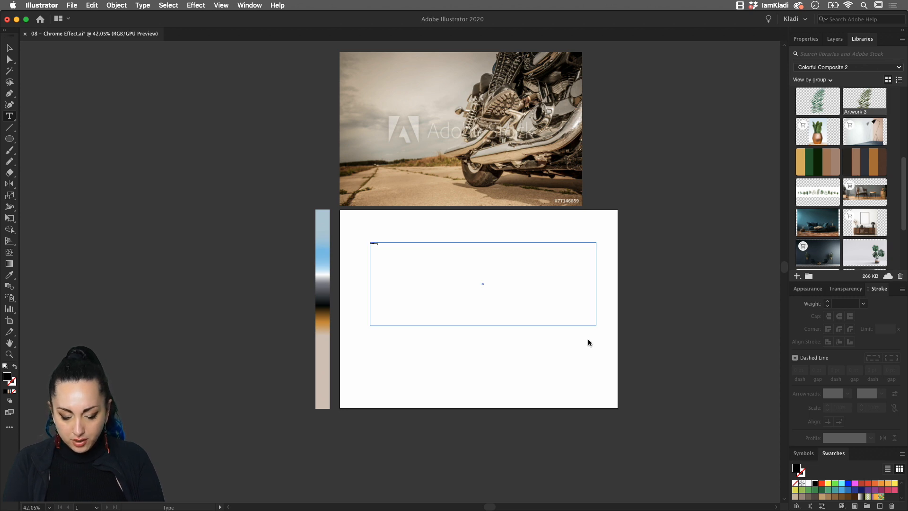
pyautogui.scroll(5, 472, 295)
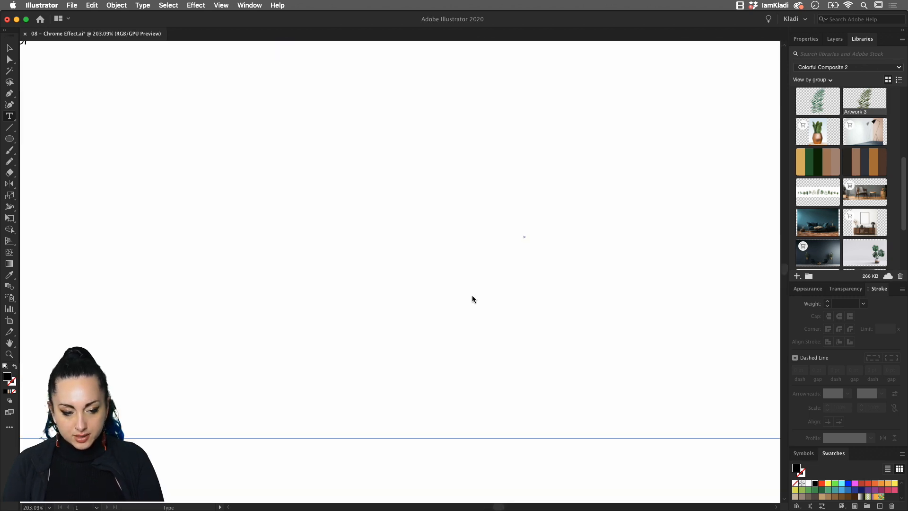
pyautogui.hscroll(-5, 472, 295)
pyautogui.scroll(2, 472, 295)
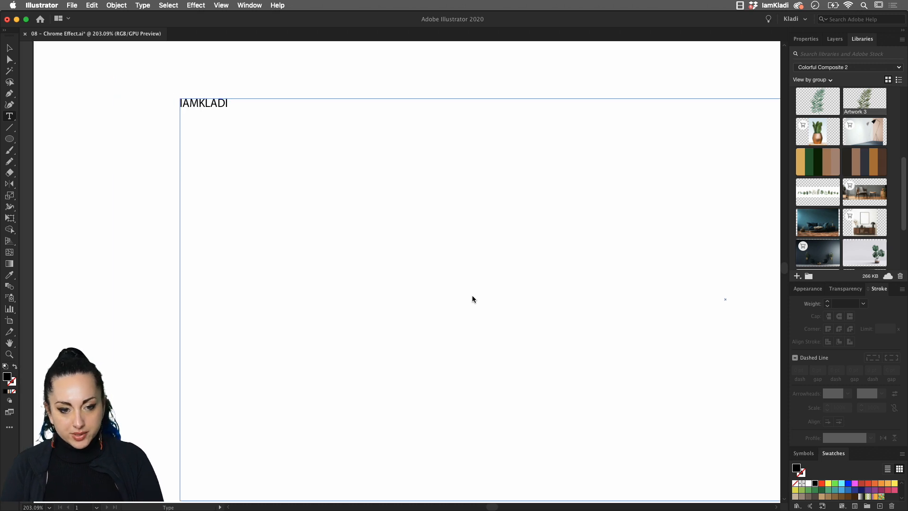
pyautogui.hscroll(-2, 472, 298)
pyautogui.scroll(1, 472, 299)
pyautogui.scroll(1, 472, 298)
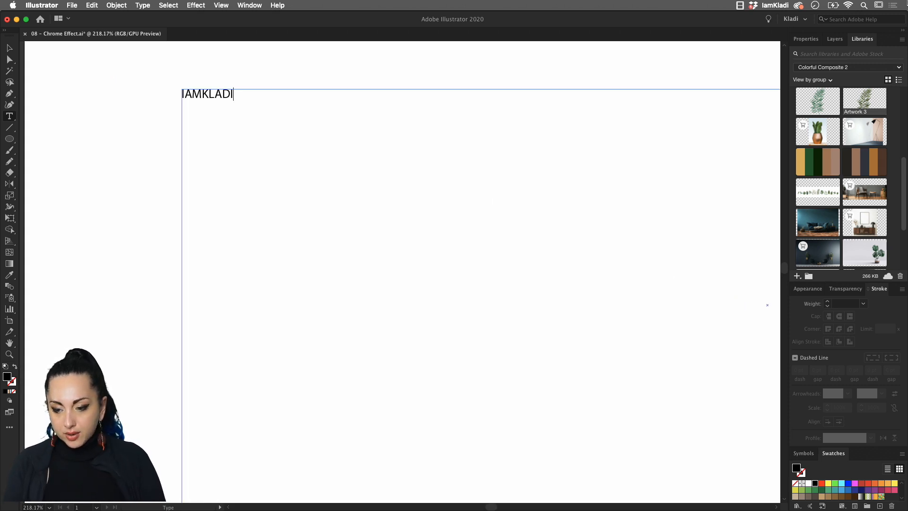
# - Browse heavy-weight Adobe Fonts for the text by the Sans Serif and Serif classifications, ending with the Slab Serif filter
pyautogui.click(810, 40)
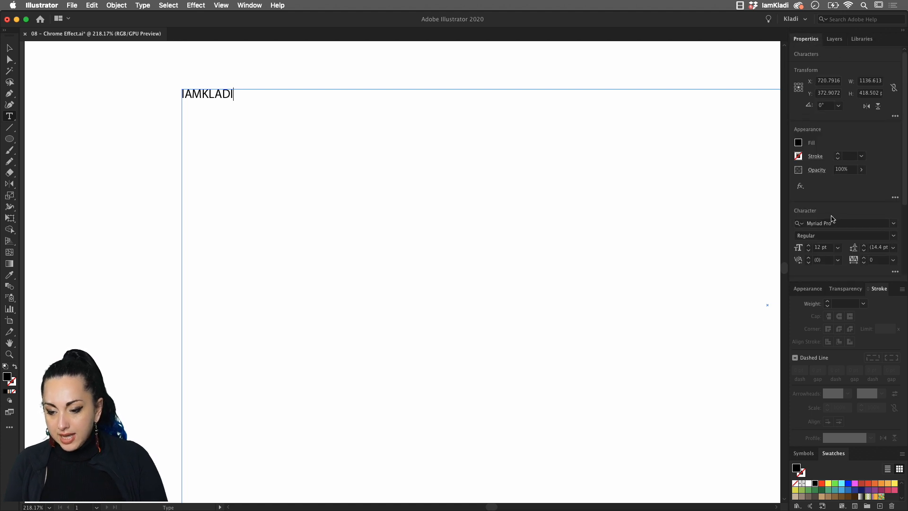
pyautogui.click(893, 225)
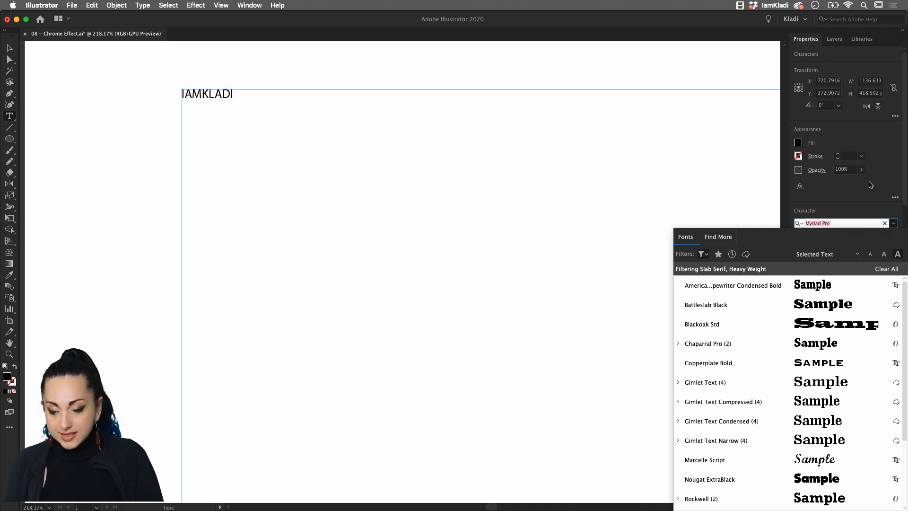
pyautogui.click(724, 240)
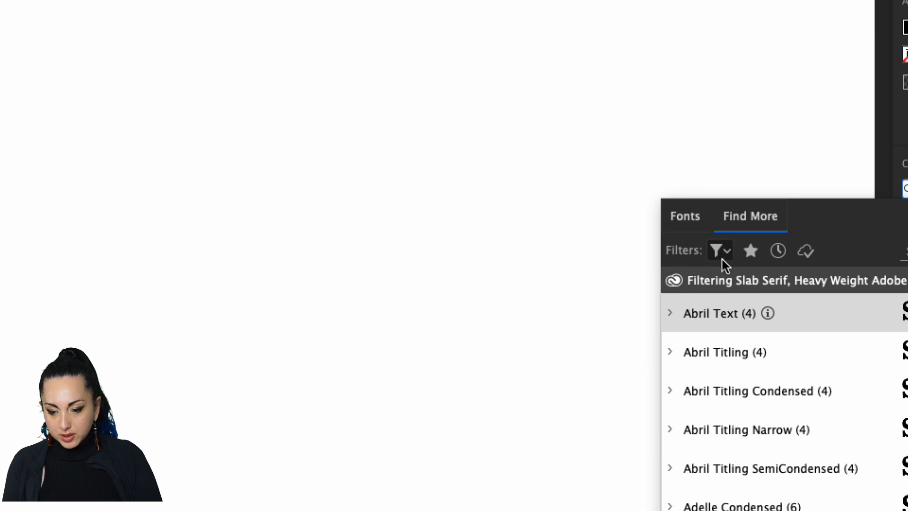
pyautogui.click(723, 255)
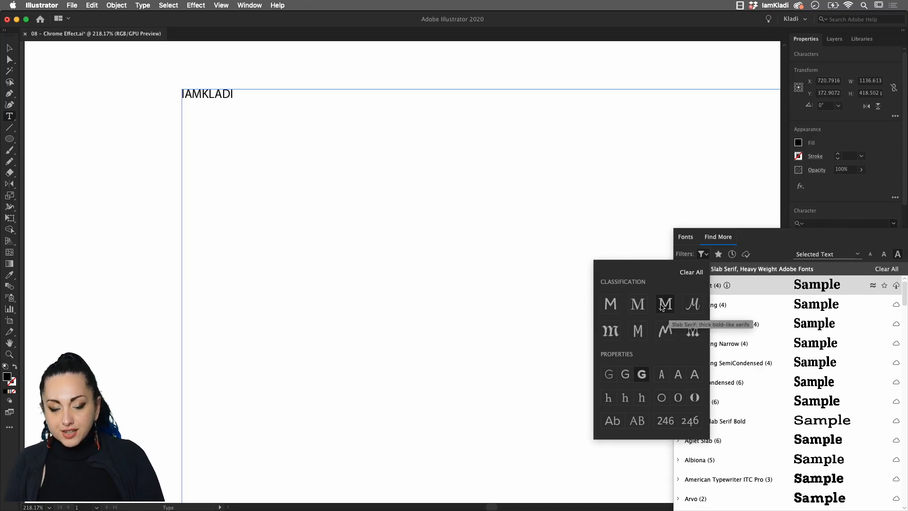
pyautogui.click(611, 304)
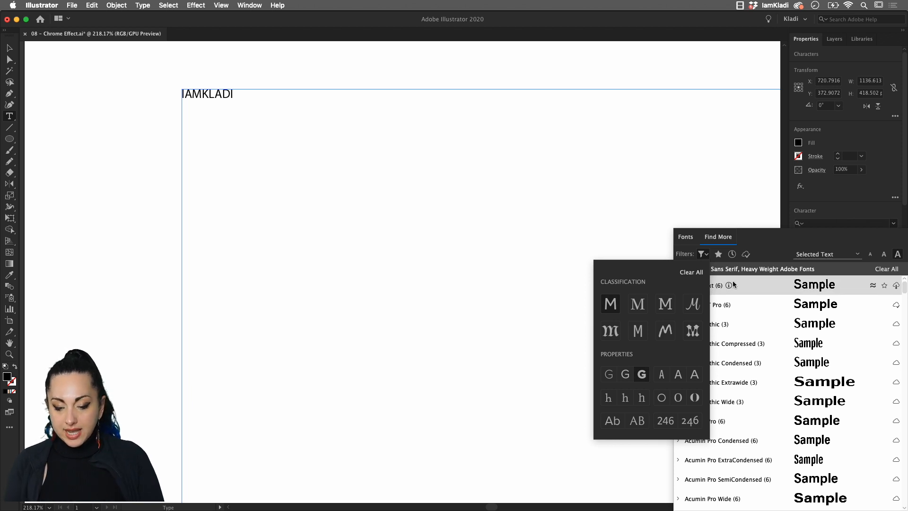
pyautogui.click(636, 304)
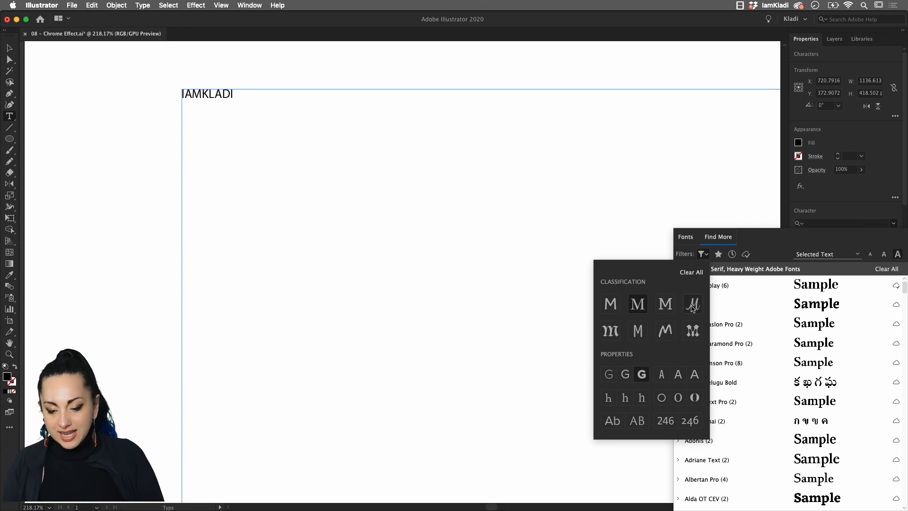
pyautogui.click(663, 307)
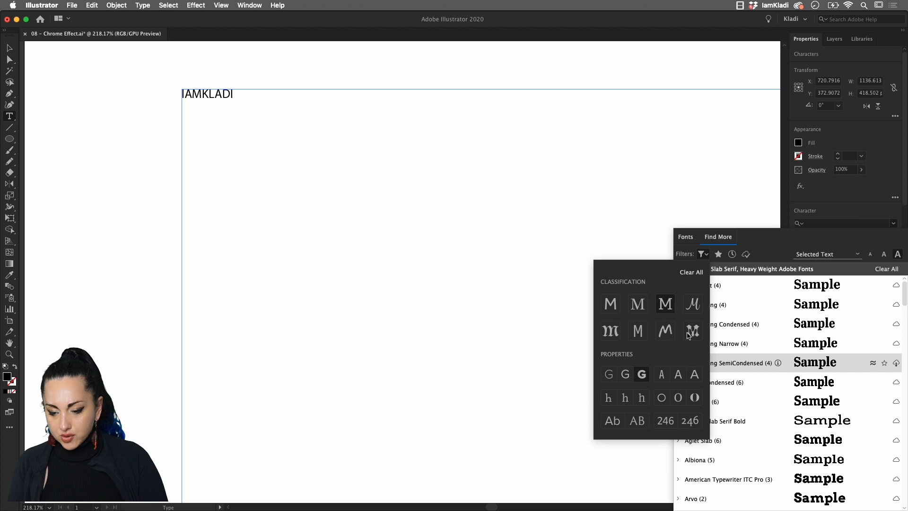
pyautogui.click(861, 239)
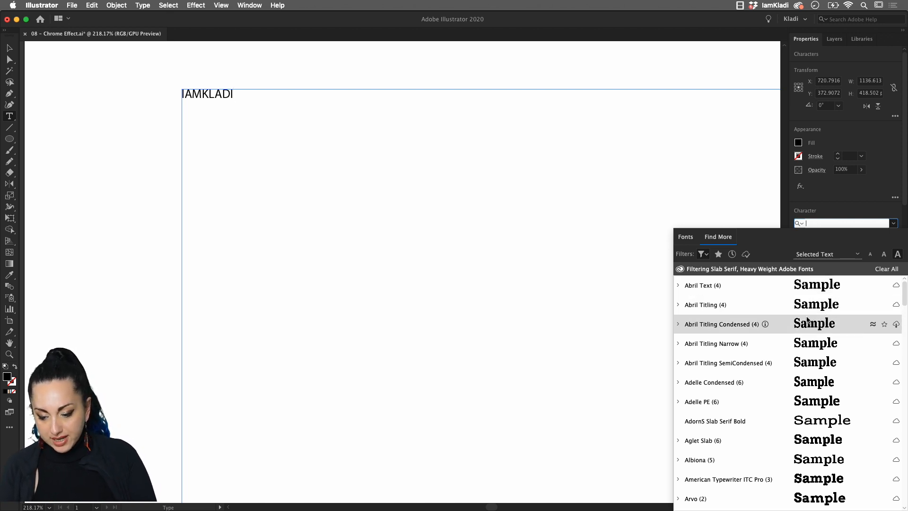
# - Find the Colt family among the heavy Slab Serif Adobe Fonts and activate its fonts
pyautogui.scroll(-3, 811, 324)
pyautogui.scroll(-2, 804, 437)
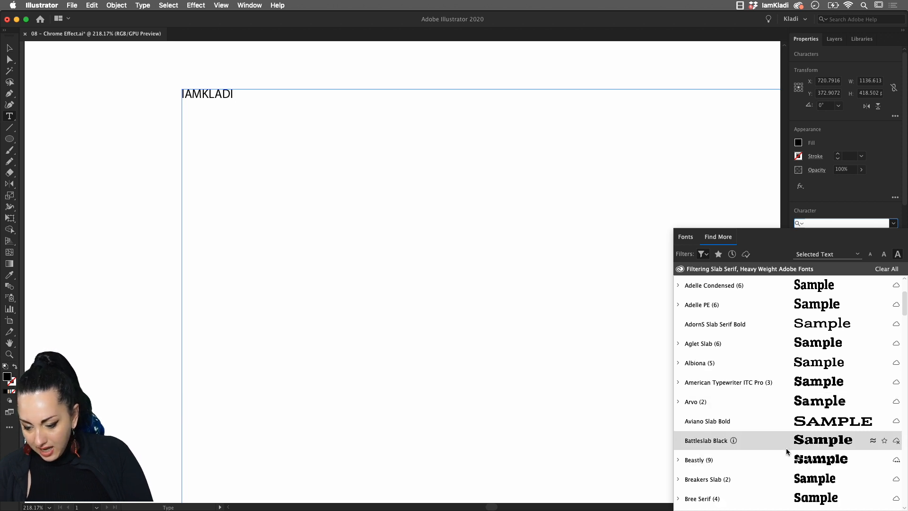
pyautogui.scroll(-2, 835, 448)
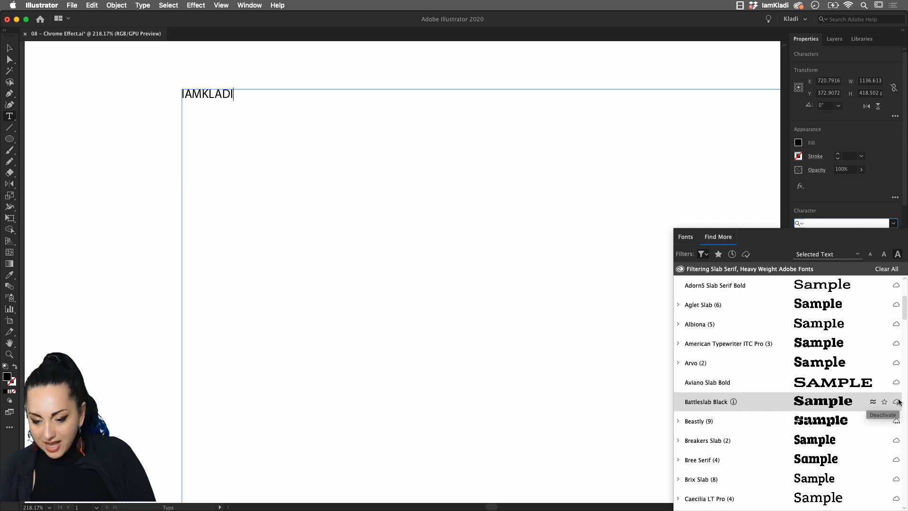
pyautogui.scroll(-6, 828, 326)
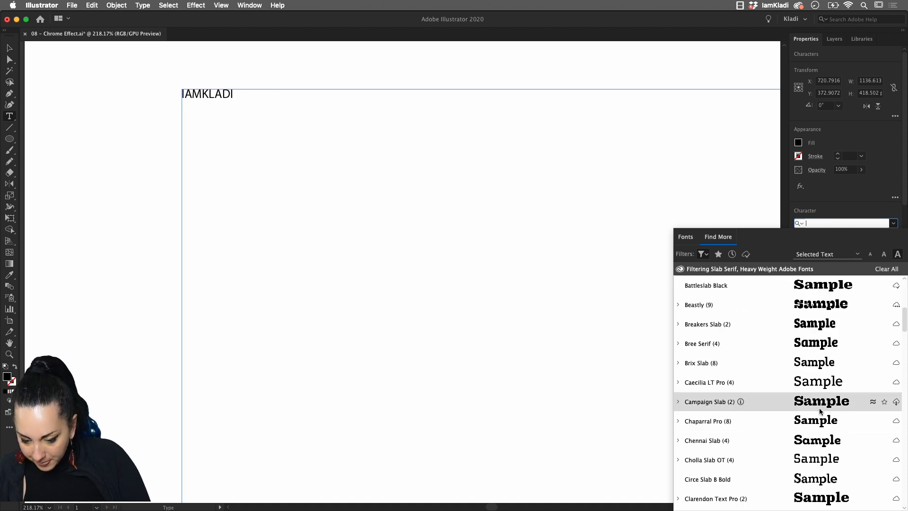
pyautogui.scroll(-5, 820, 411)
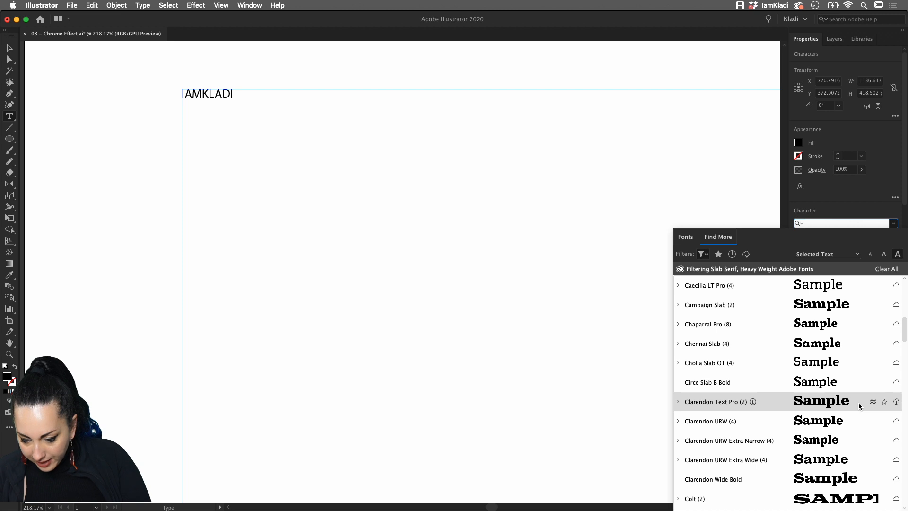
pyautogui.scroll(-3, 857, 406)
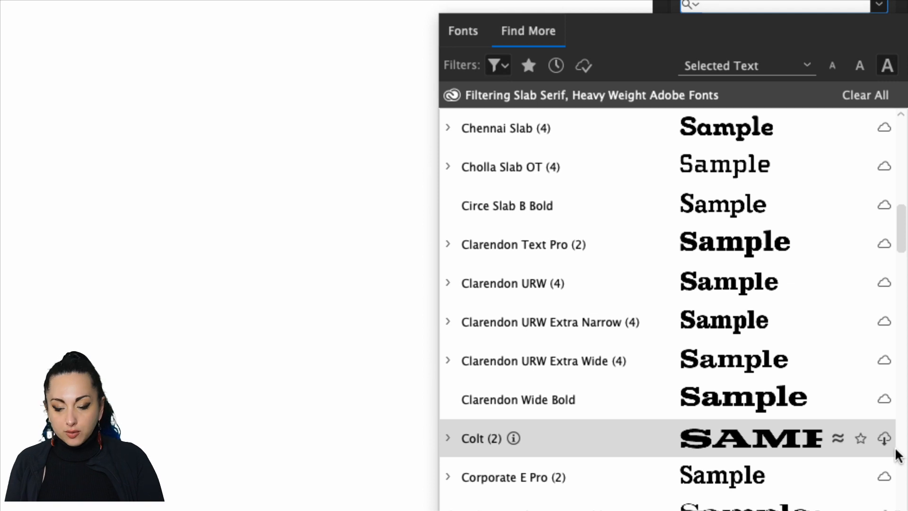
pyautogui.click(883, 441)
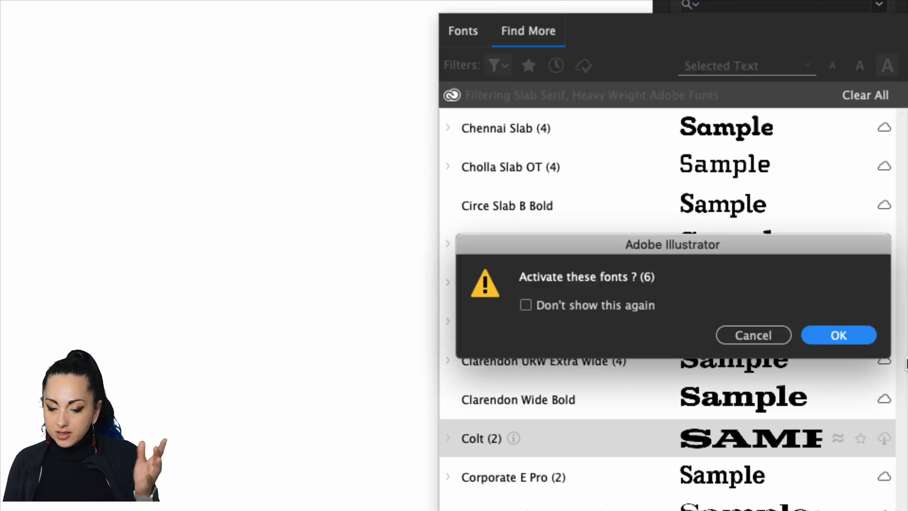
pyautogui.click(854, 334)
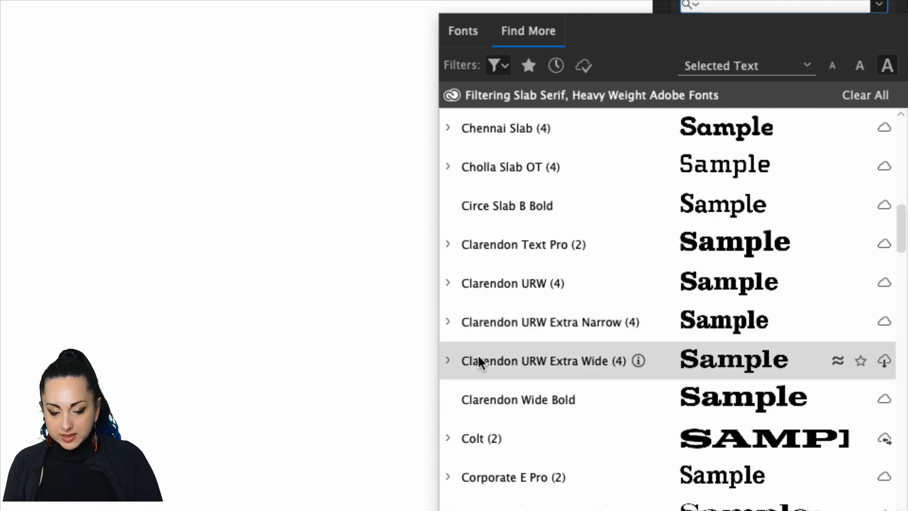
# - Examine the Clarendon URW Extra Wide styles and check the activation status of the Colt family in the Adobe Fonts list
pyautogui.click(448, 362)
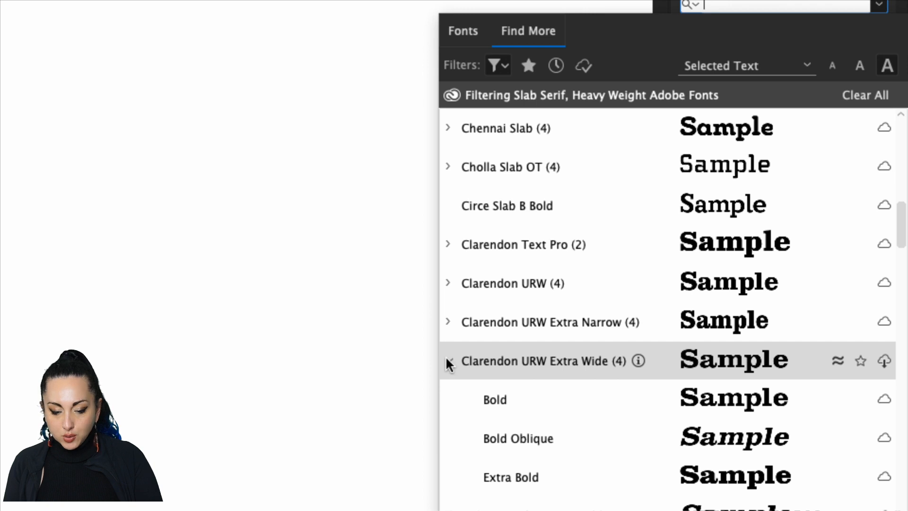
pyautogui.scroll(-2, 558, 393)
pyautogui.scroll(-2, 559, 391)
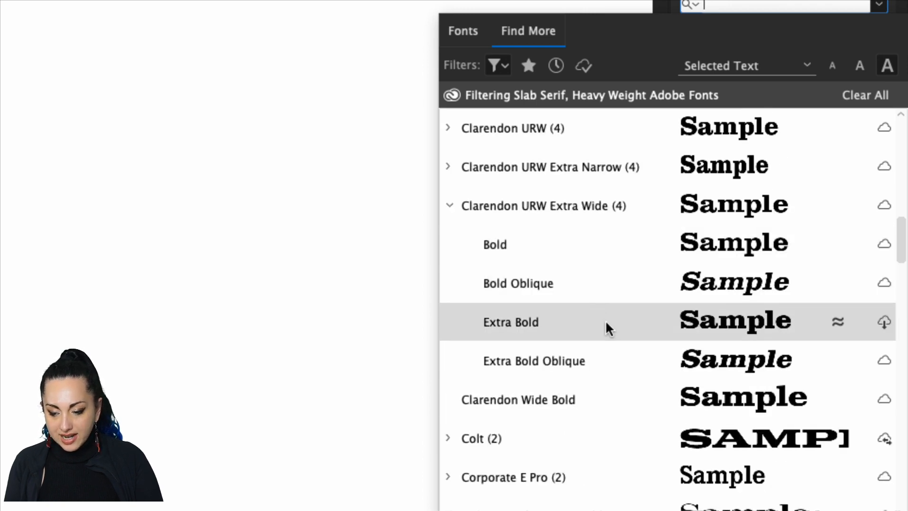
pyautogui.click(449, 207)
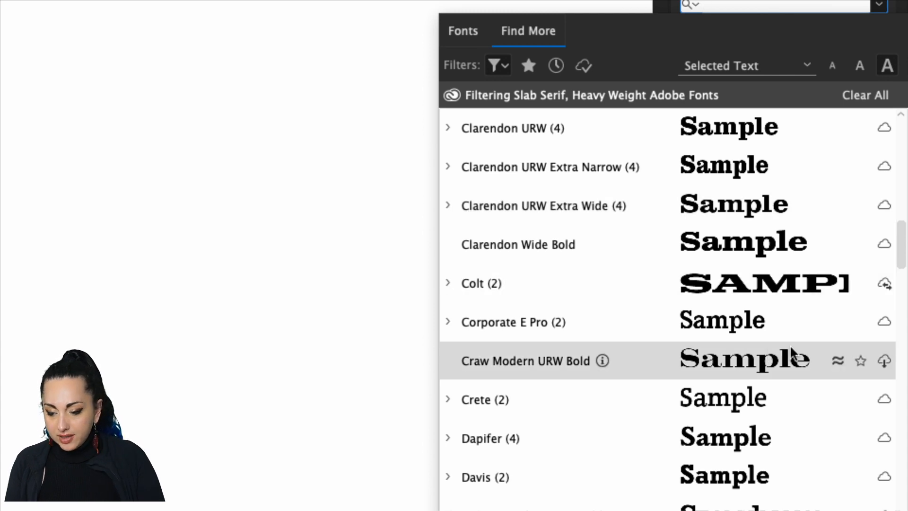
pyautogui.click(884, 286)
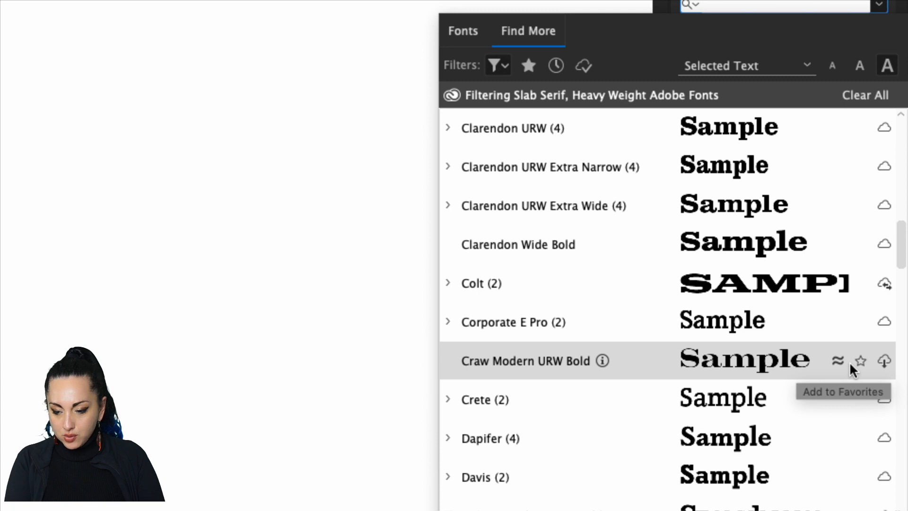
pyautogui.click(885, 284)
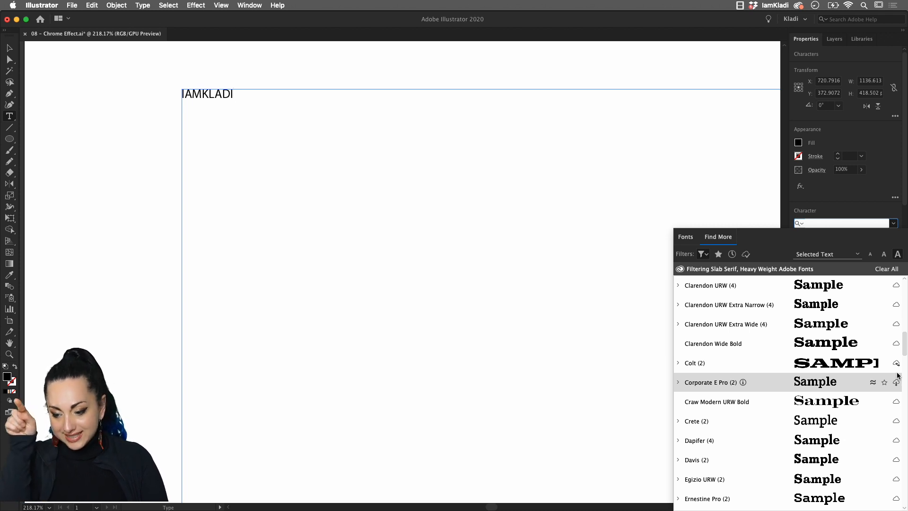
pyautogui.scroll(3, 893, 369)
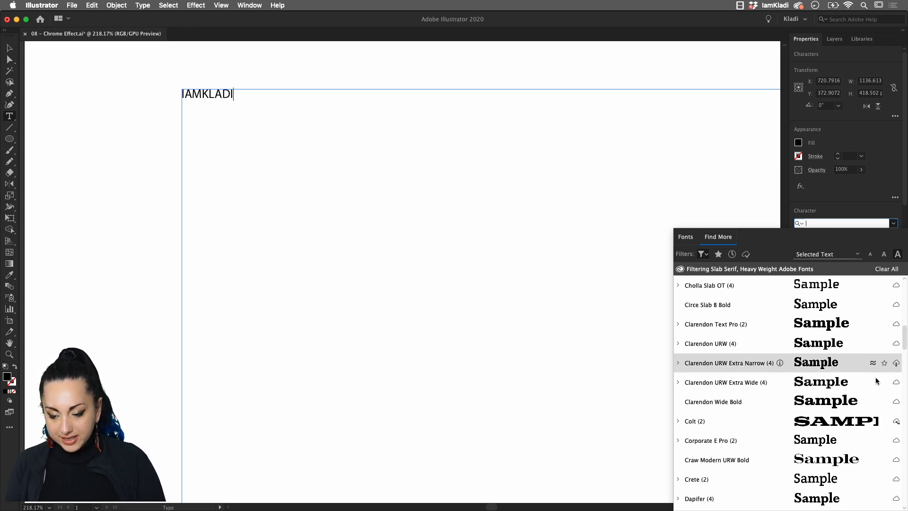
# - Select all the text in the box and search the filtered installed fonts for "col", clearing the search at the end
pyautogui.click(379, 100)
pyautogui.press('super+a')
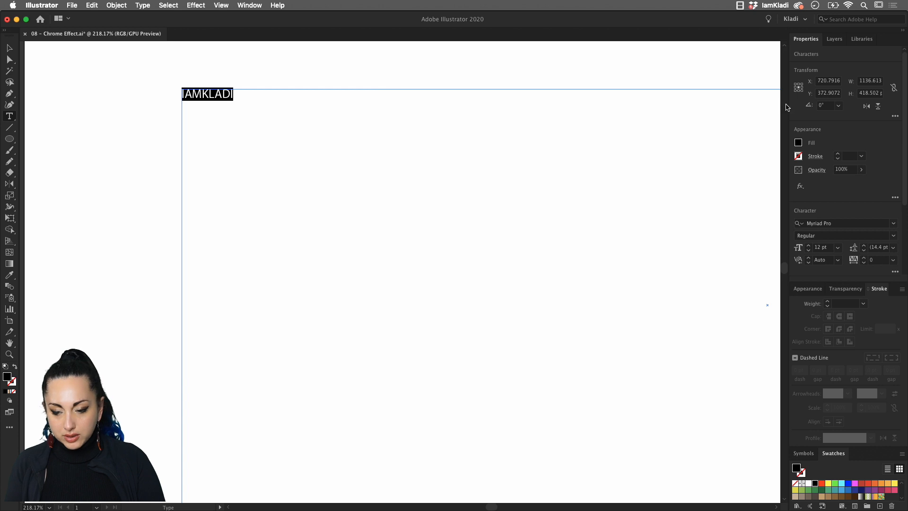
pyautogui.click(838, 224)
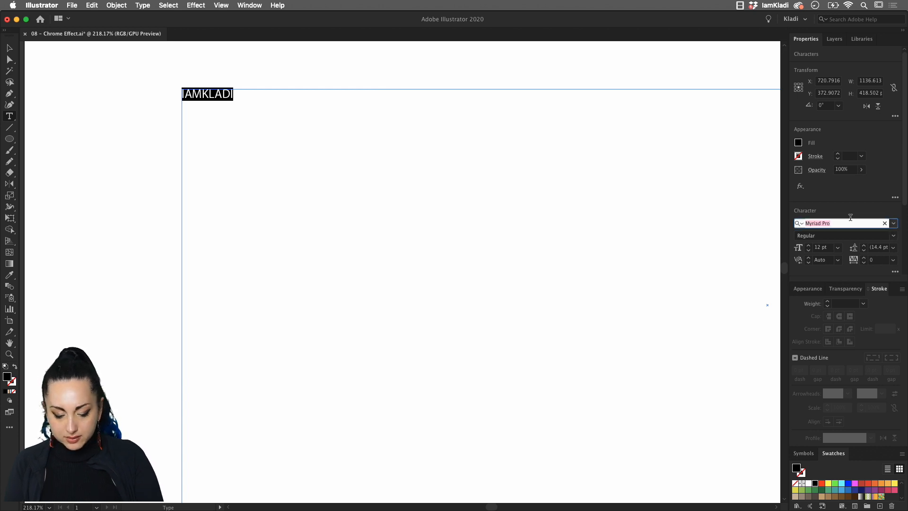
pyautogui.write('col')
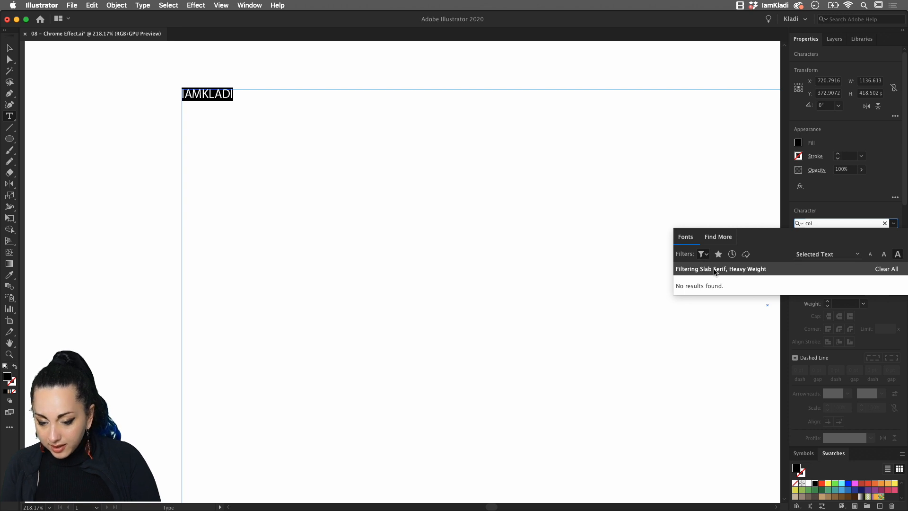
pyautogui.click(885, 223)
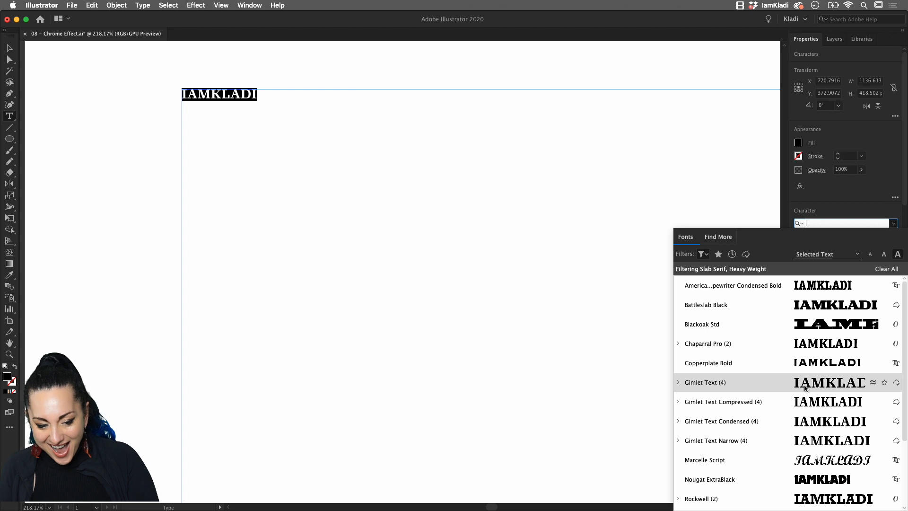
# - Preview the heavy Slab Serif fonts on the selected text, in both the installed list and the Adobe Fonts list
pyautogui.scroll(-1, 830, 416)
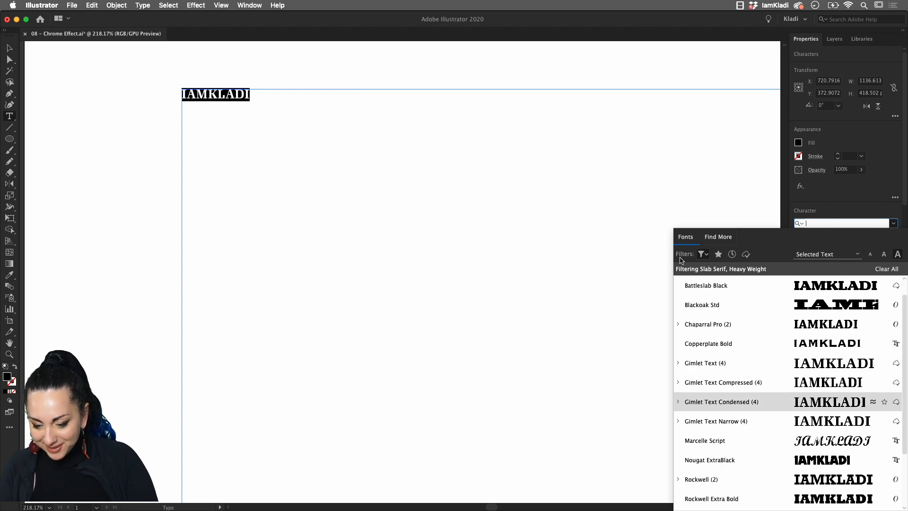
pyautogui.click(713, 242)
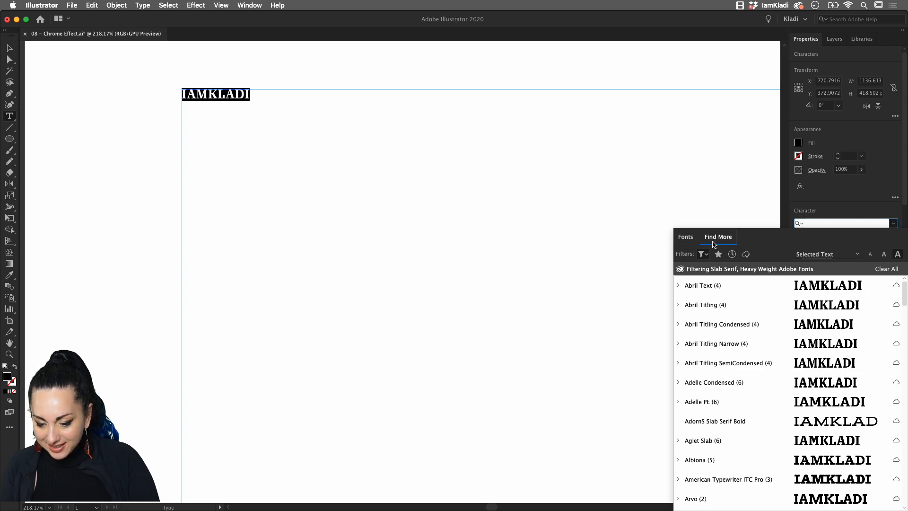
pyautogui.scroll(-10, 797, 365)
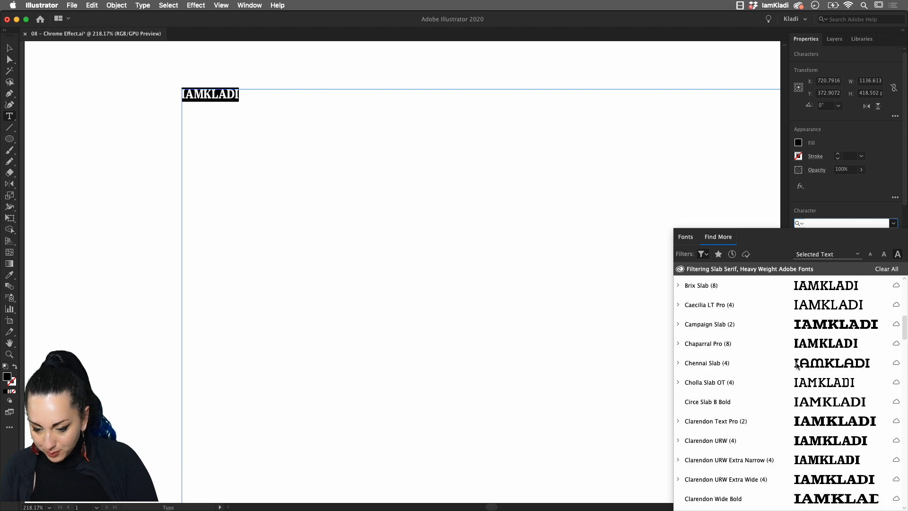
pyautogui.scroll(-3, 796, 364)
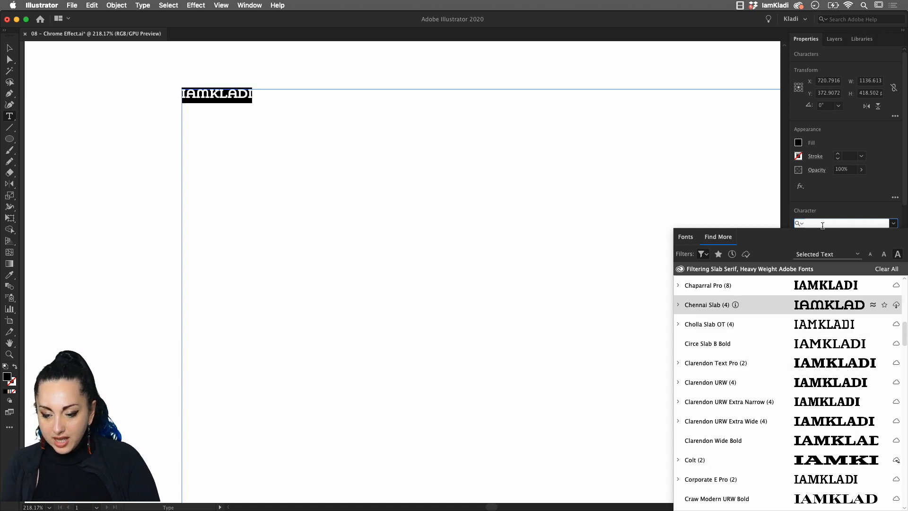
# - Search the Adobe Fonts list for "co" and try to apply Colt Bold to the selected text
pyautogui.write('co')
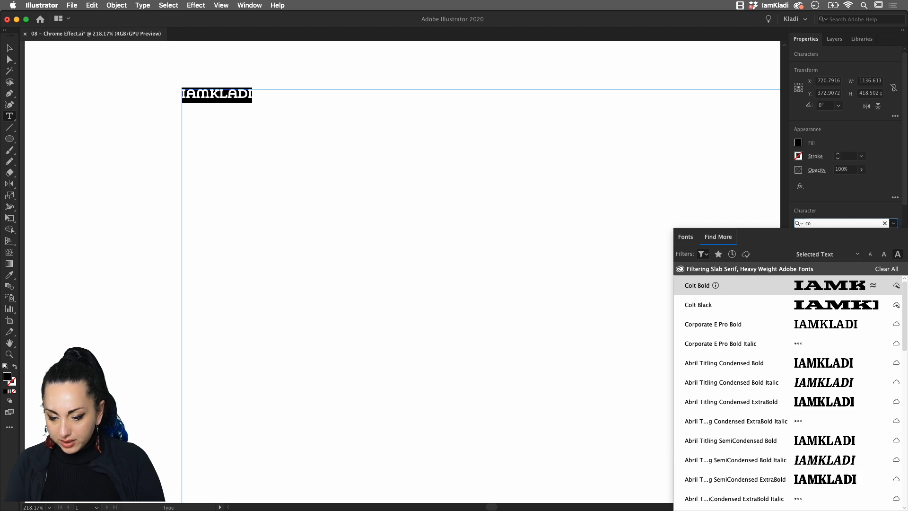
pyautogui.click(835, 286)
pyautogui.click(879, 189)
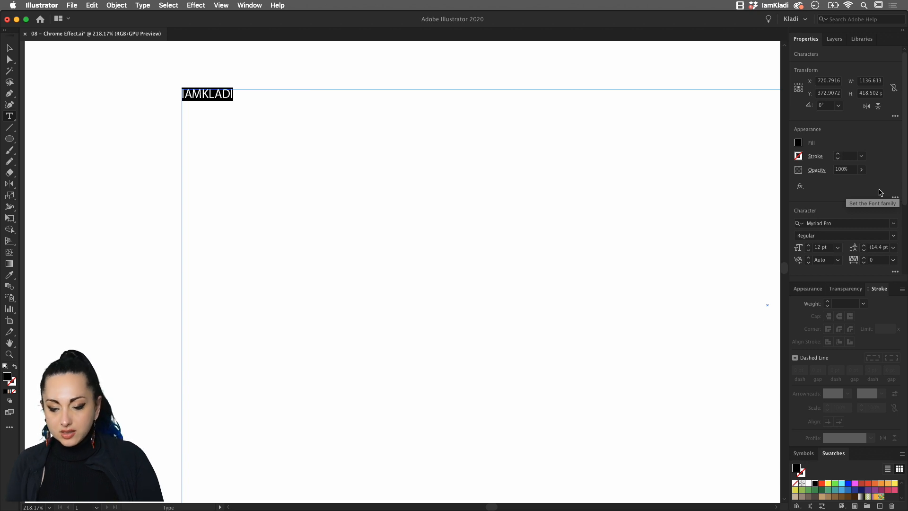
# - Search the installed Slab Serif, Heavy Weight fonts for "col", clear the search and look through the full filtered list
pyautogui.click(861, 224)
pyautogui.write('col')
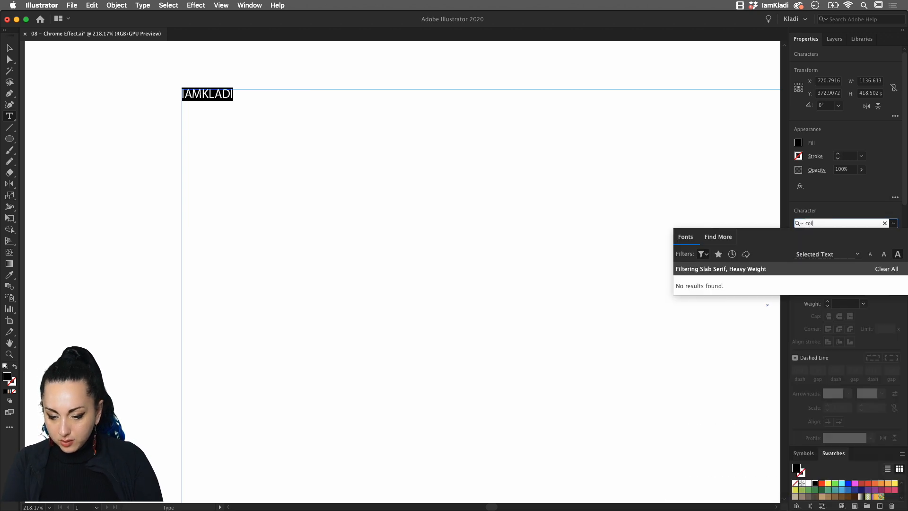
pyautogui.click(884, 223)
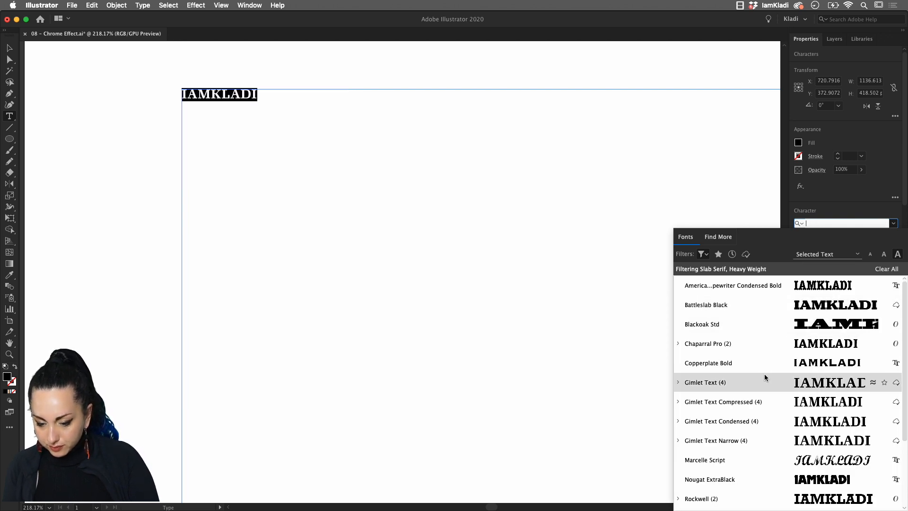
pyautogui.scroll(-3, 766, 378)
pyautogui.scroll(3, 769, 383)
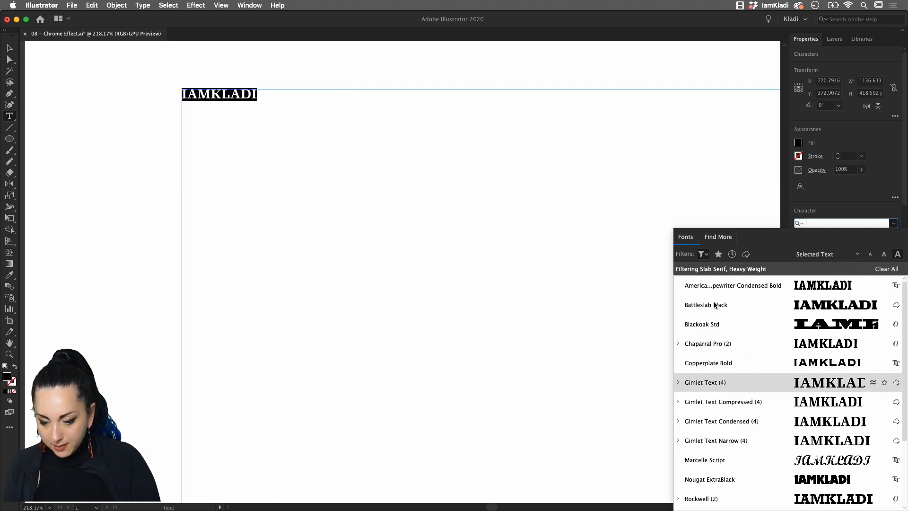
# - Preview the filtered Adobe Fonts on the selected text and try to apply the Colt family
pyautogui.click(718, 236)
pyautogui.scroll(-5, 763, 350)
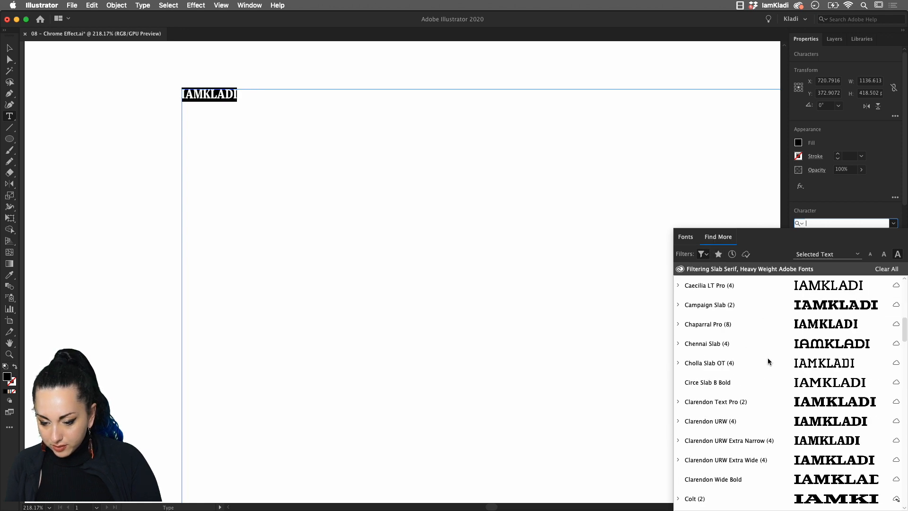
pyautogui.scroll(-5, 768, 364)
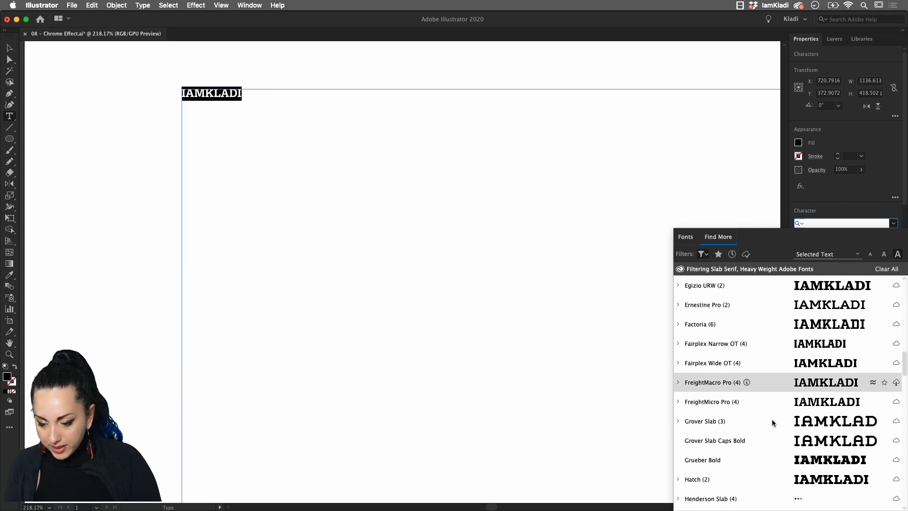
pyautogui.scroll(-3, 770, 423)
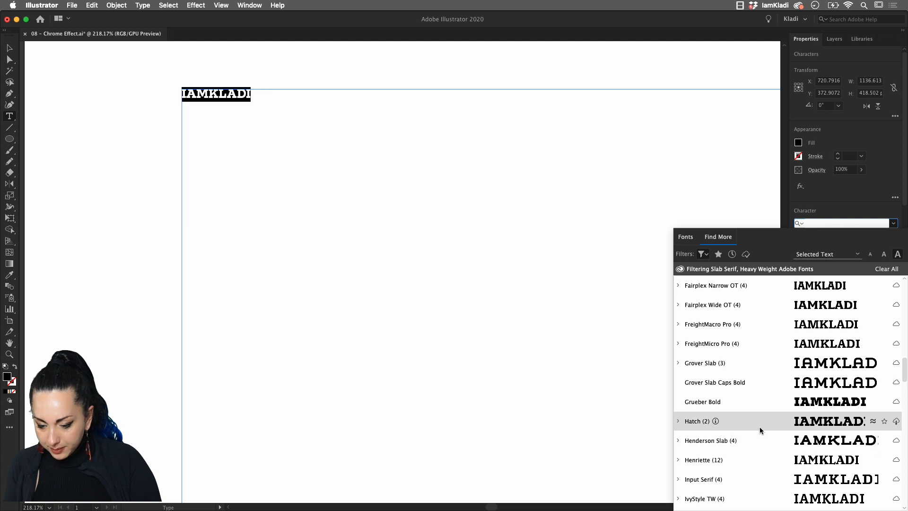
pyautogui.scroll(9, 758, 424)
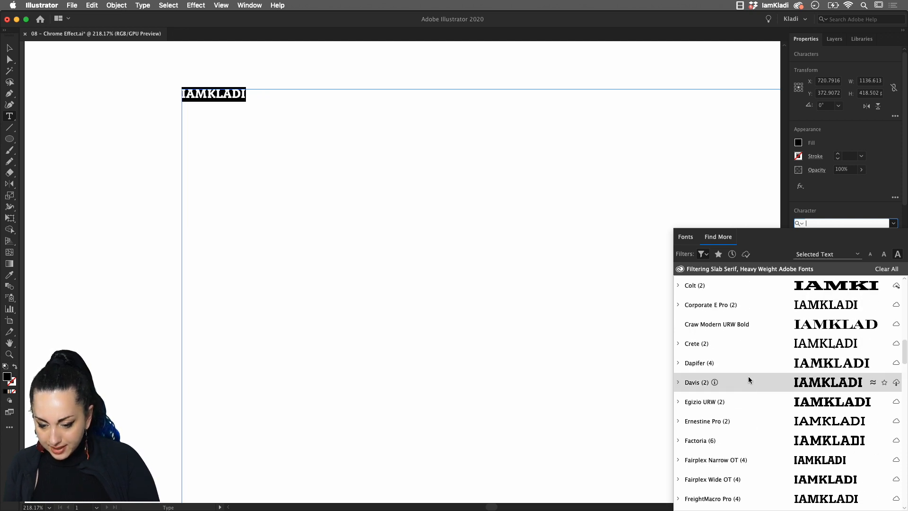
pyautogui.click(742, 286)
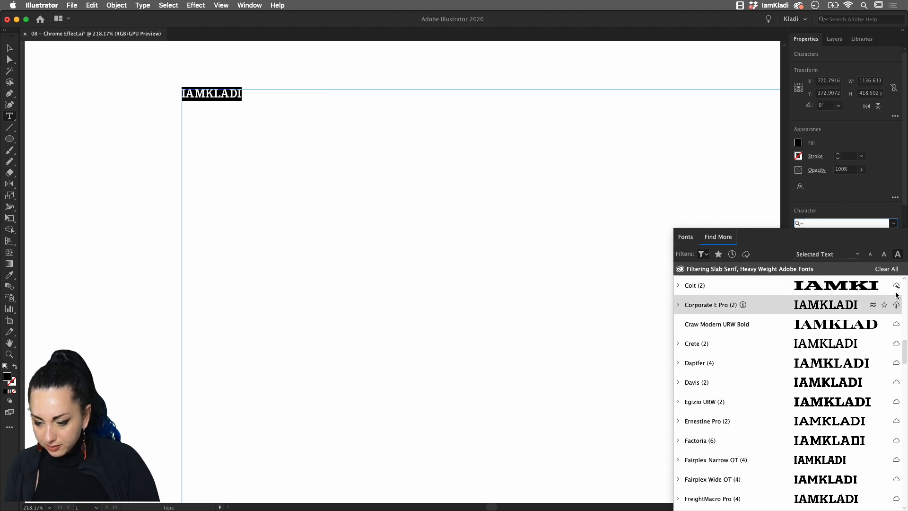
pyautogui.click(837, 289)
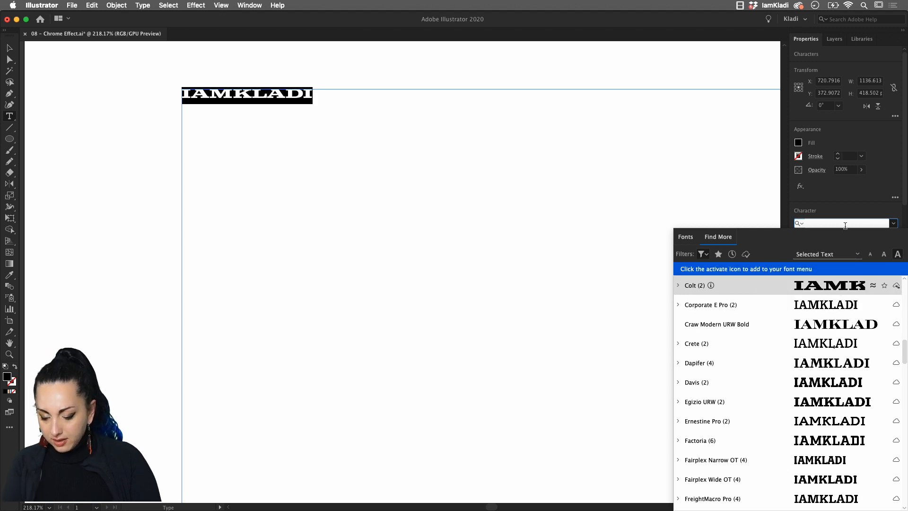
pyautogui.press('Escape')
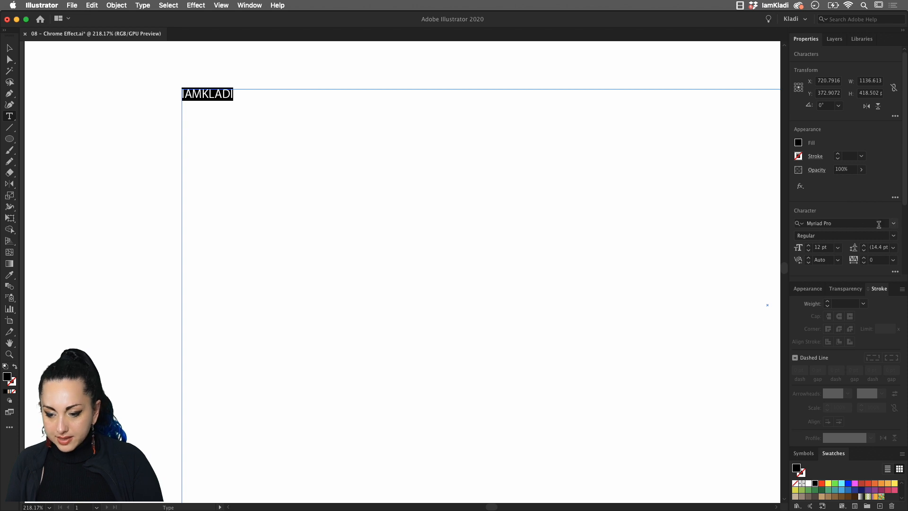
# - Clear the Slab Serif and Heavy Weight font filters and set the selected text to the installed font Integral CF
pyautogui.press('BackSpace')
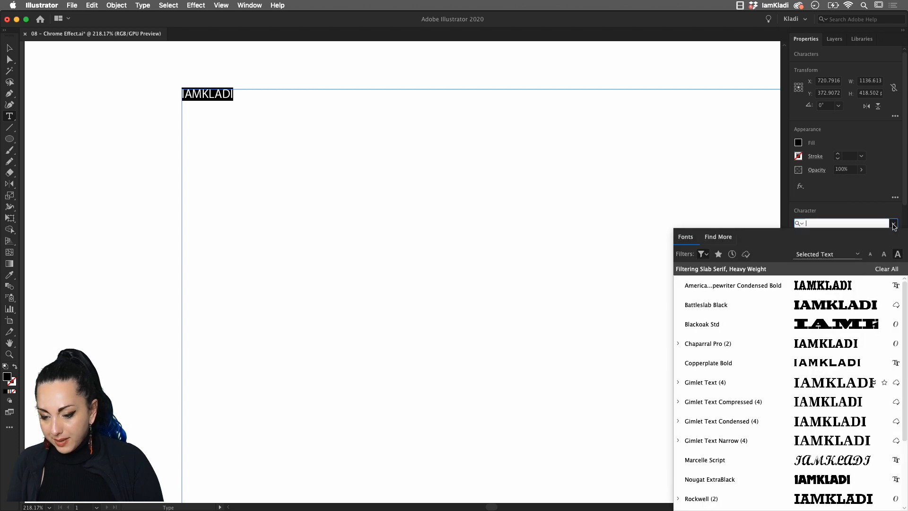
pyautogui.click(893, 222)
pyautogui.click(720, 237)
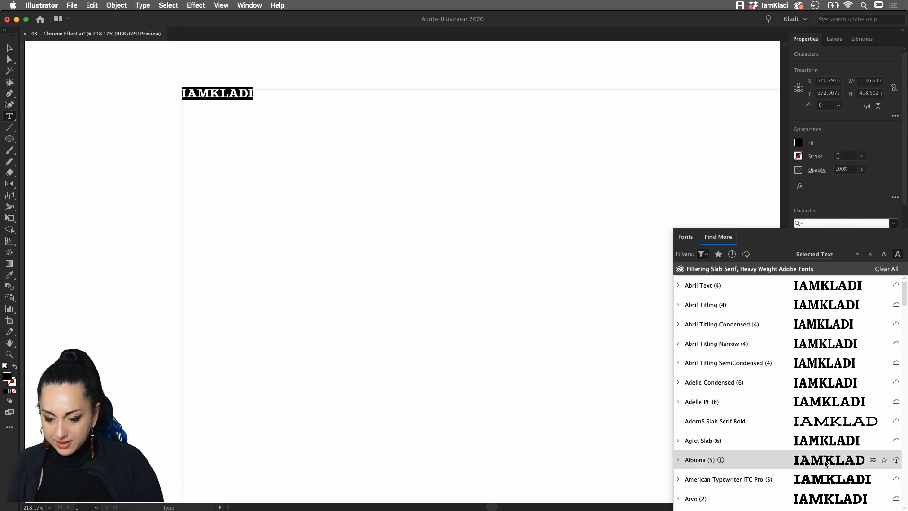
pyautogui.click(896, 269)
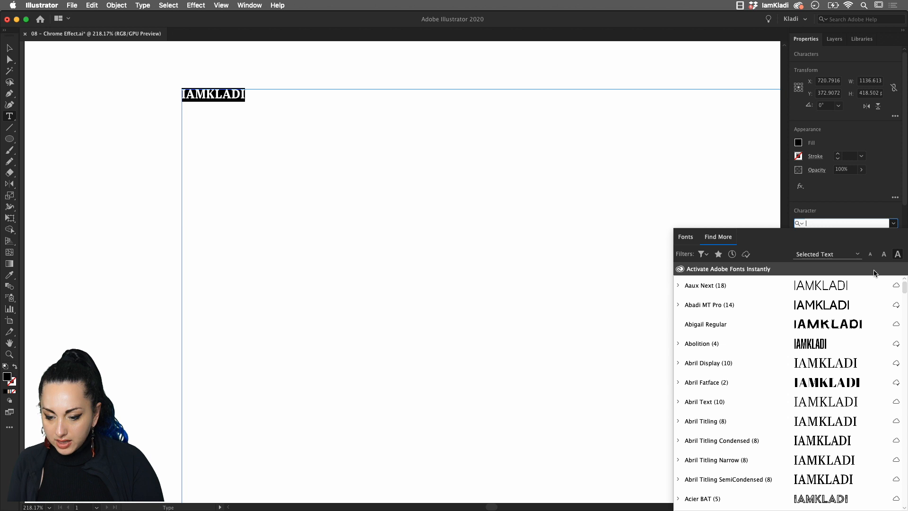
pyautogui.click(686, 237)
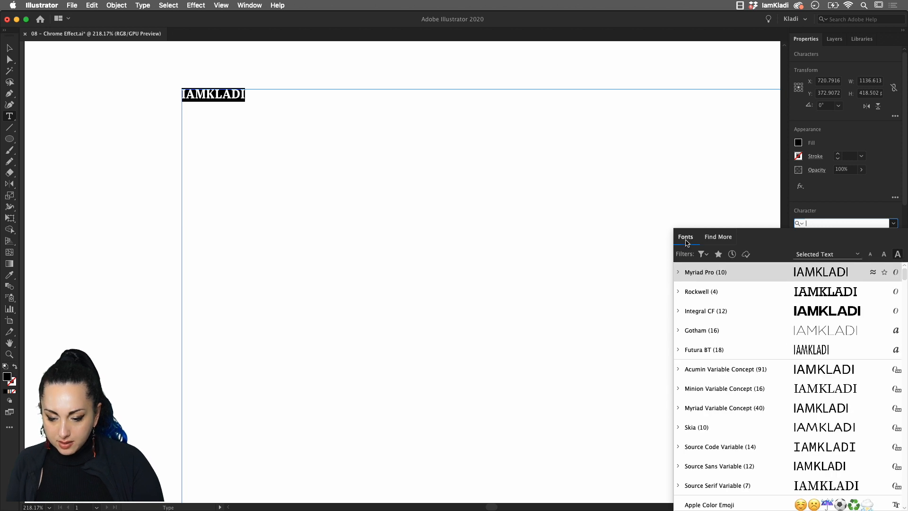
pyautogui.click(756, 312)
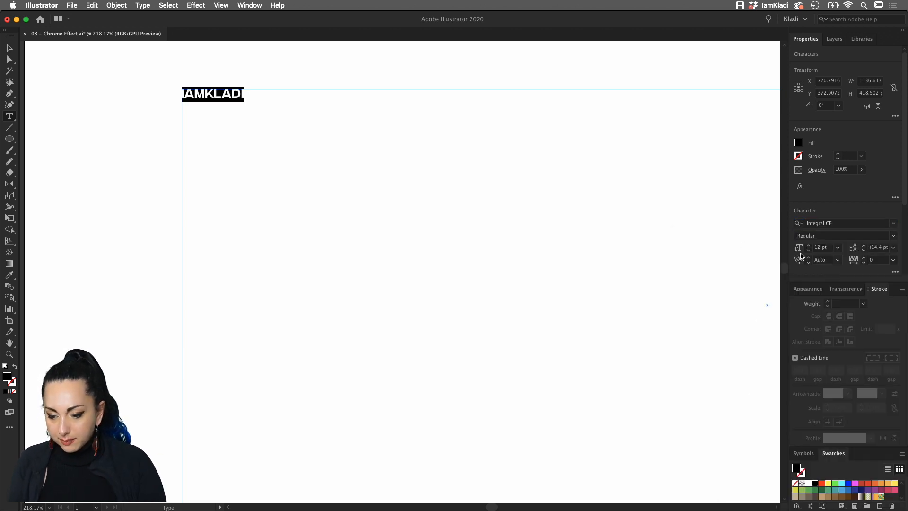
pyautogui.moveTo(4, 509)
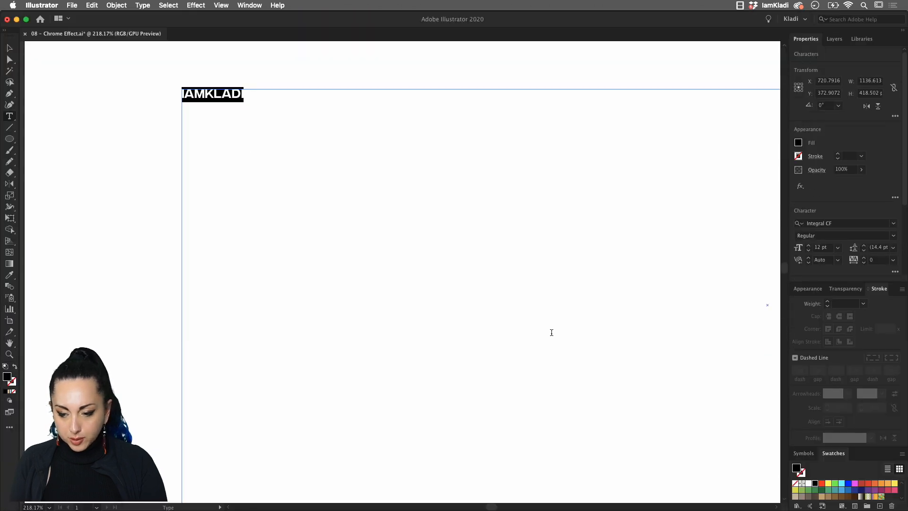
pyautogui.click(565, 326)
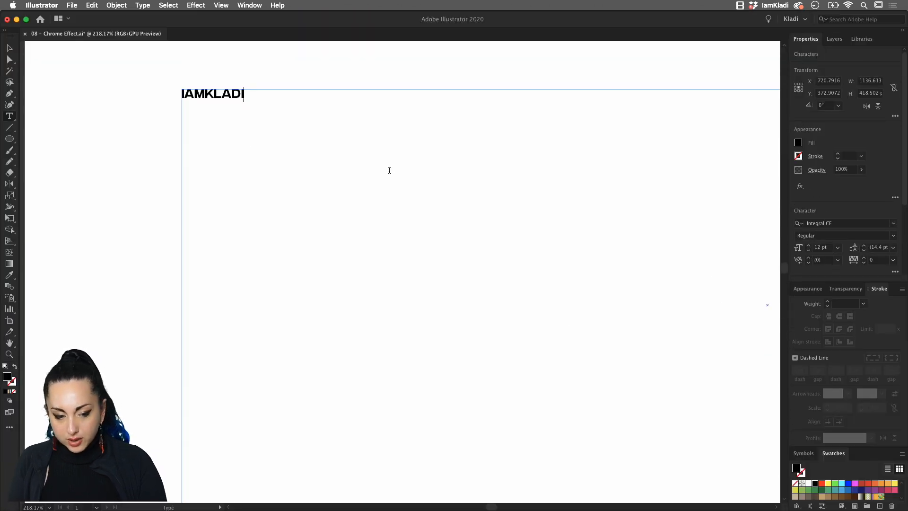
# - Set the font size of all the IAMKLADI text to 120 pt
pyautogui.press('super+a')
pyautogui.click(808, 250)
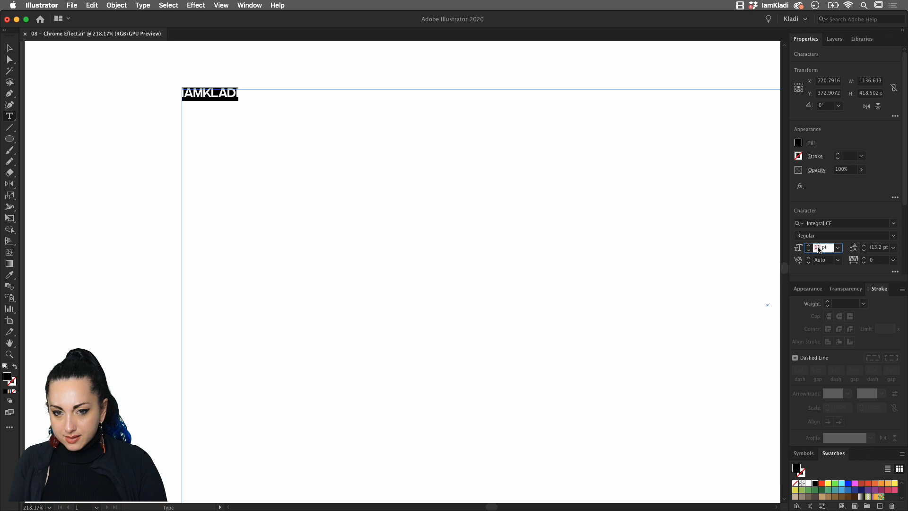
pyautogui.write('1')
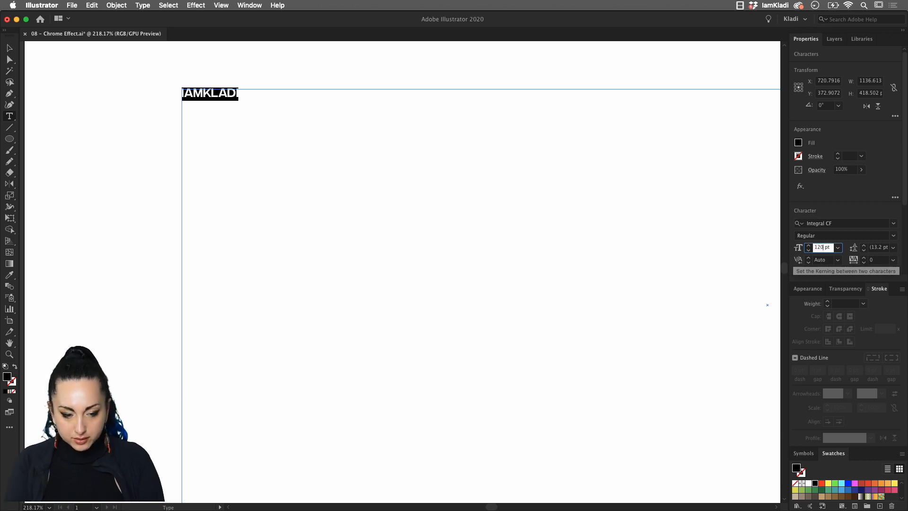
pyautogui.write('20')
pyautogui.press('Return')
pyautogui.press('super+0')
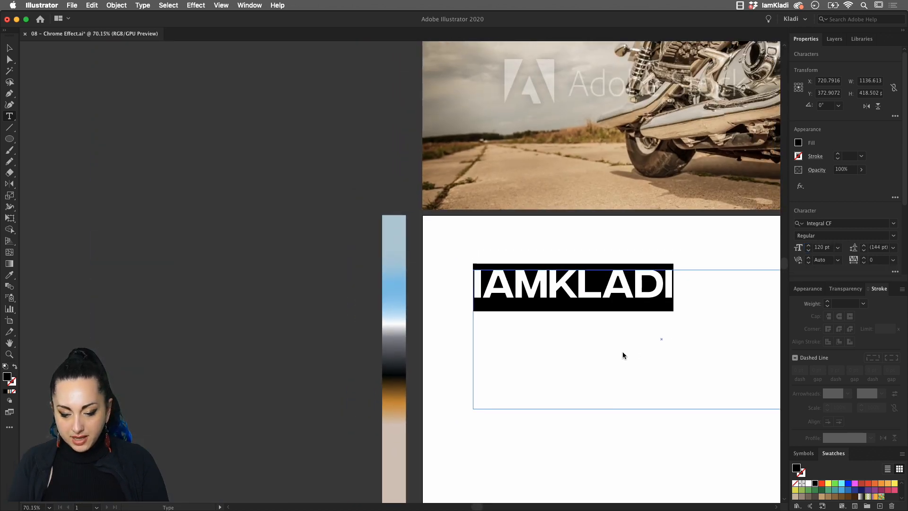
pyautogui.hscroll(4, 623, 352)
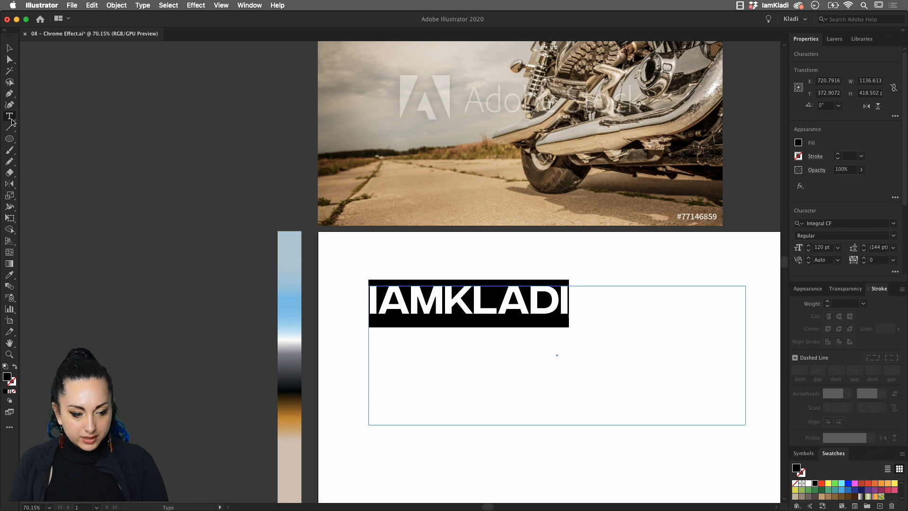
# - Convert the IAMKLADI area type to point type and move it to about X 632, Y 281 px on the artboard
pyautogui.press('Escape')
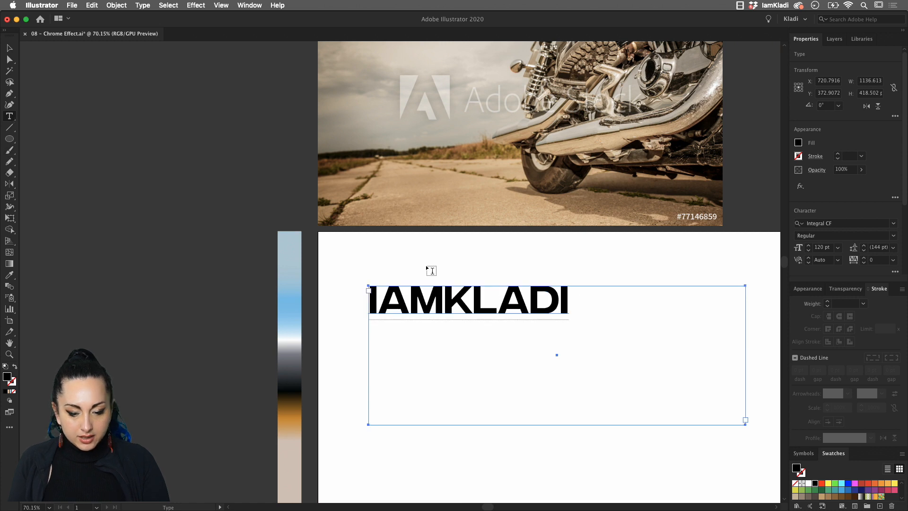
pyautogui.click(22, 56)
pyautogui.click(9, 47)
pyautogui.click(290, 333)
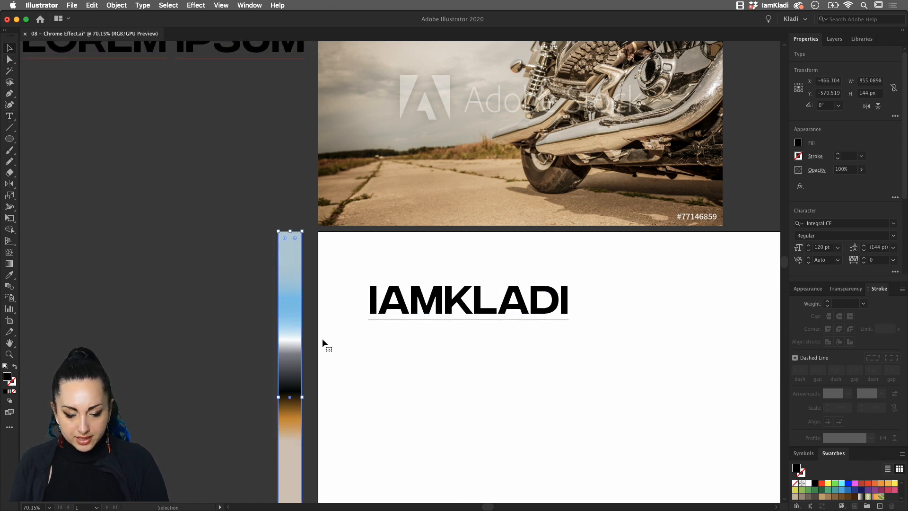
pyautogui.hscroll(3, 312, 321)
pyautogui.click(301, 295)
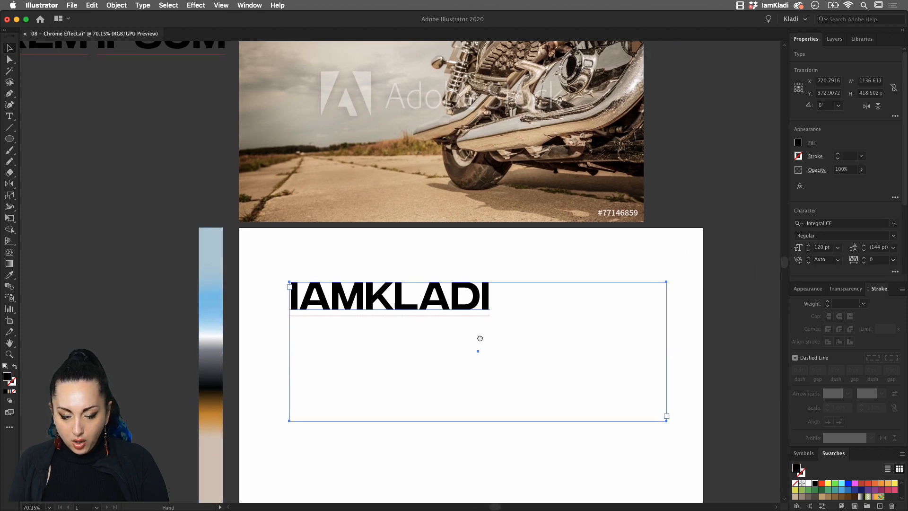
pyautogui.hscroll(5, 360, 308)
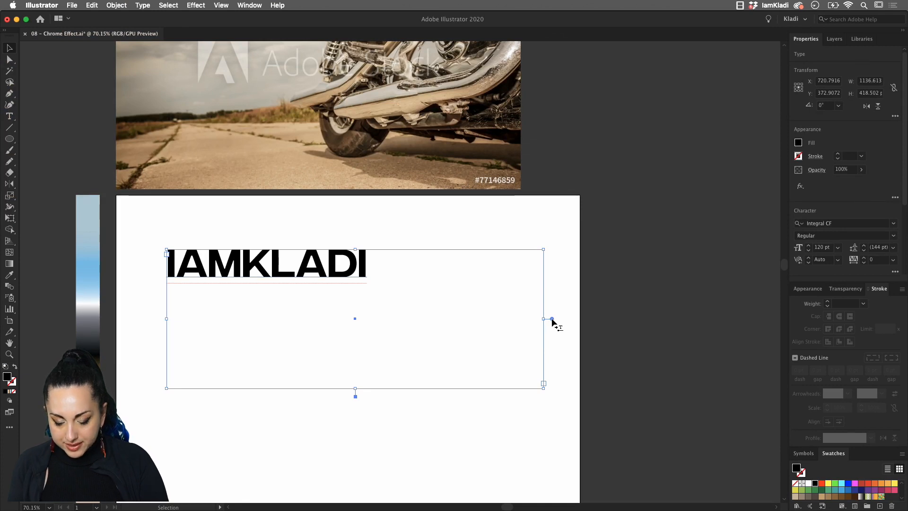
pyautogui.doubleClick(551, 319)
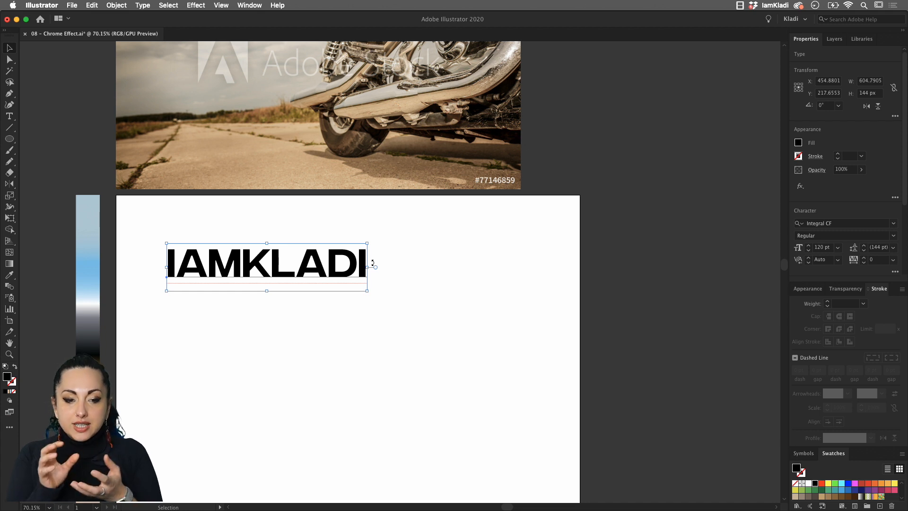
pyautogui.moveTo(253, 271); pyautogui.dragTo(313, 292)
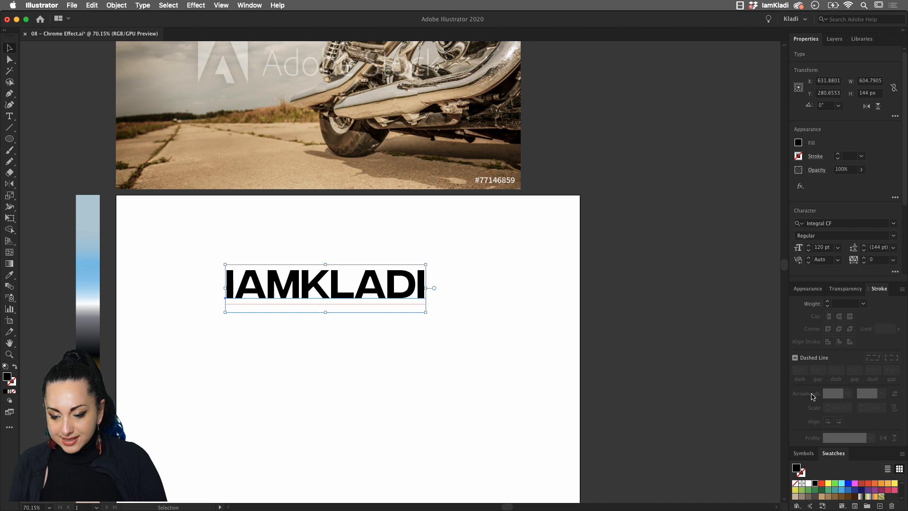
# - Float the Appearance options beside the artwork and enlarge them, and open the Gradient settings below with an enlarged gradient preview
pyautogui.click(806, 290)
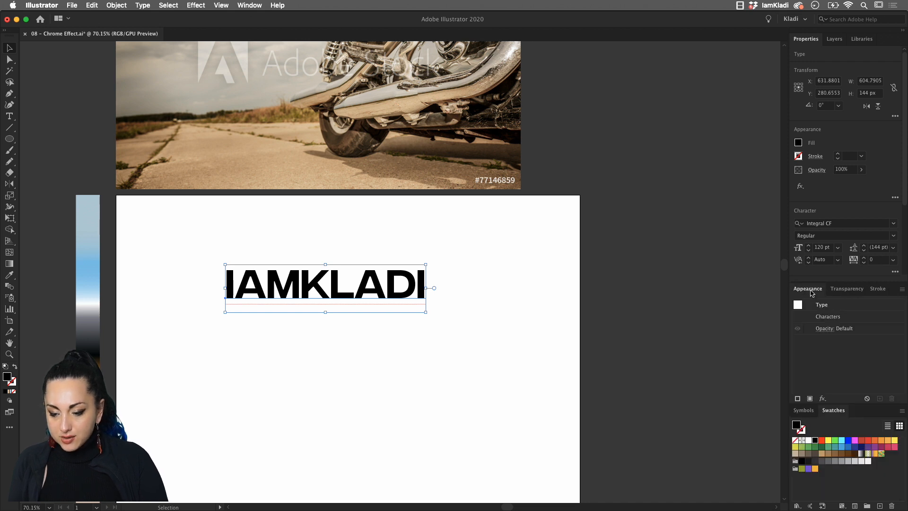
pyautogui.moveTo(811, 293); pyautogui.dragTo(561, 172)
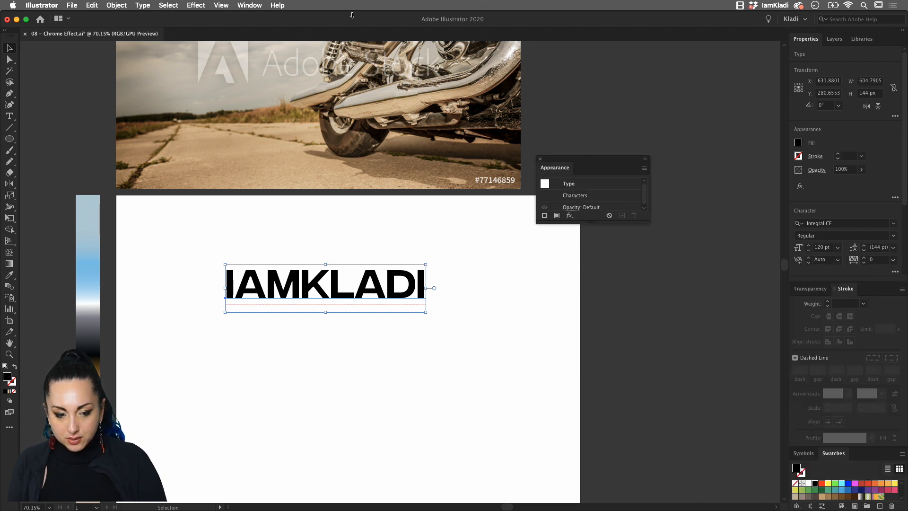
pyautogui.click(235, 4)
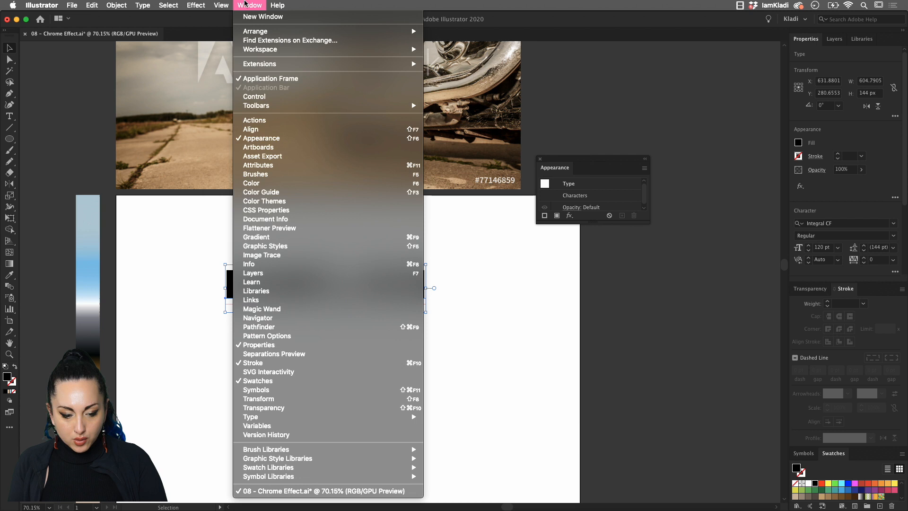
pyautogui.click(311, 238)
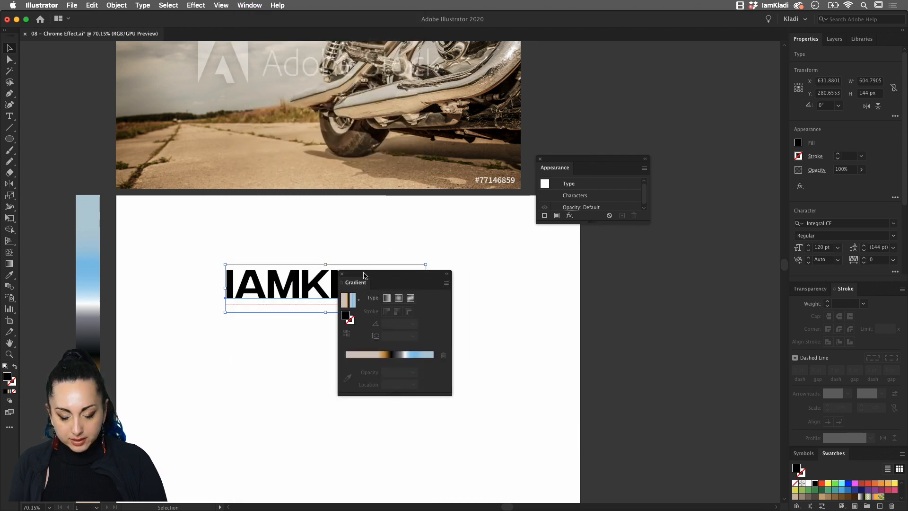
pyautogui.moveTo(369, 265); pyautogui.dragTo(561, 248)
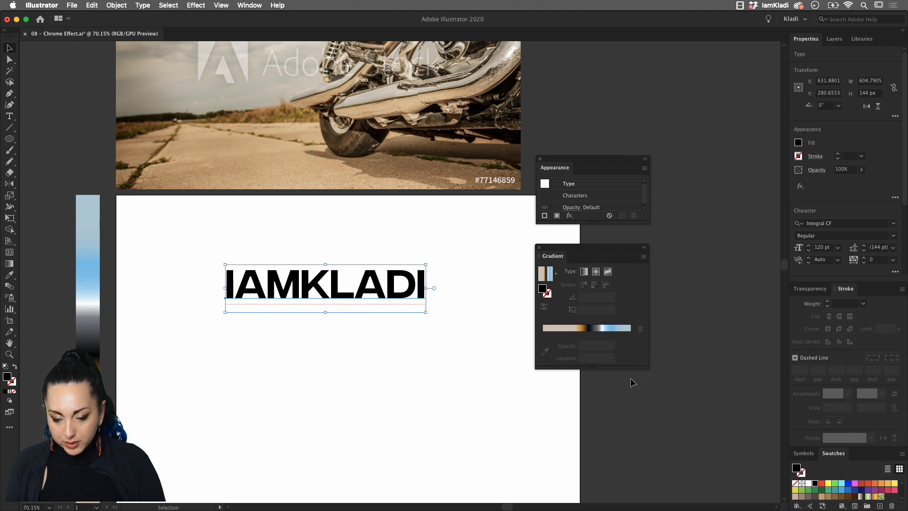
pyautogui.moveTo(605, 368); pyautogui.dragTo(610, 416)
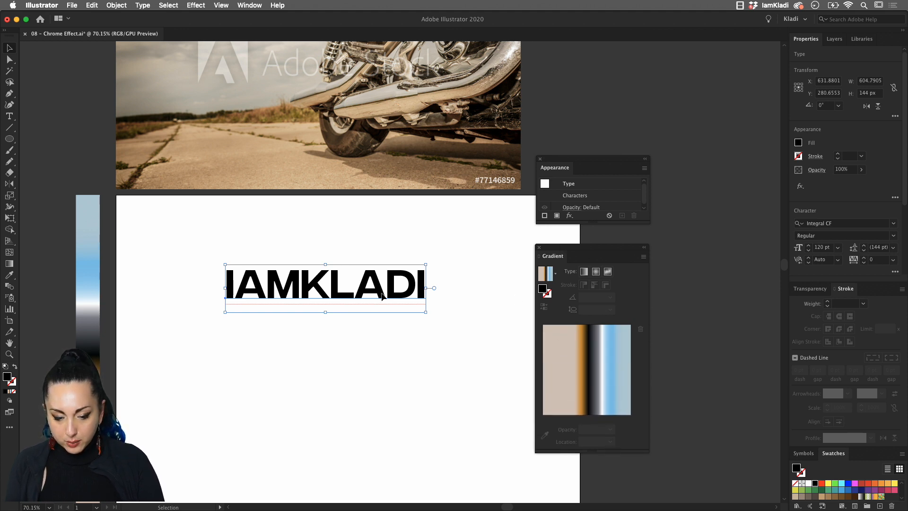
pyautogui.moveTo(604, 159); pyautogui.dragTo(595, 90)
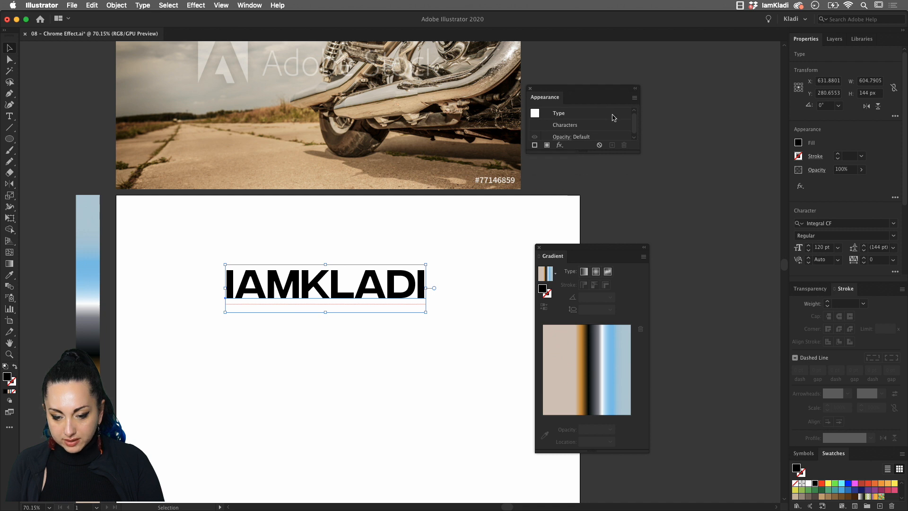
pyautogui.moveTo(640, 152); pyautogui.dragTo(670, 215)
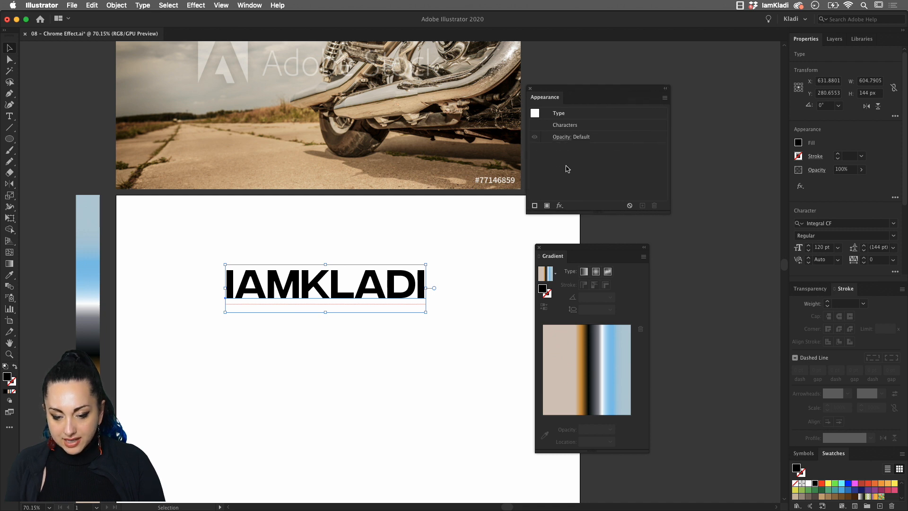
# - Add a new fill to the IAMKLADI type and apply the linear chrome gradient at a -90° angle
pyautogui.click(547, 206)
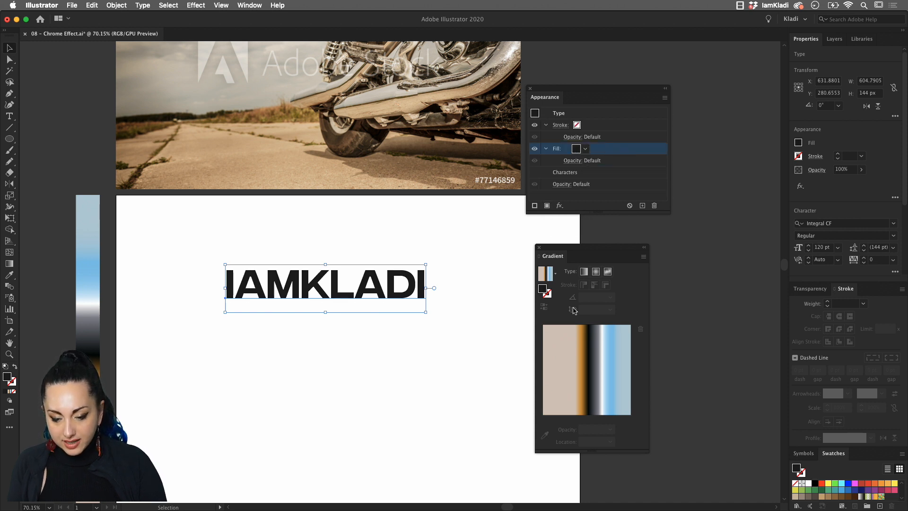
pyautogui.click(584, 272)
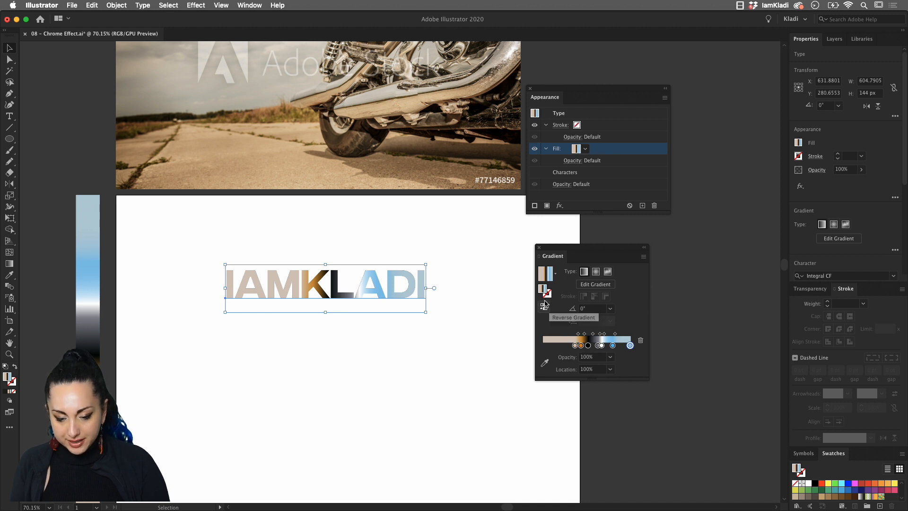
pyautogui.click(610, 309)
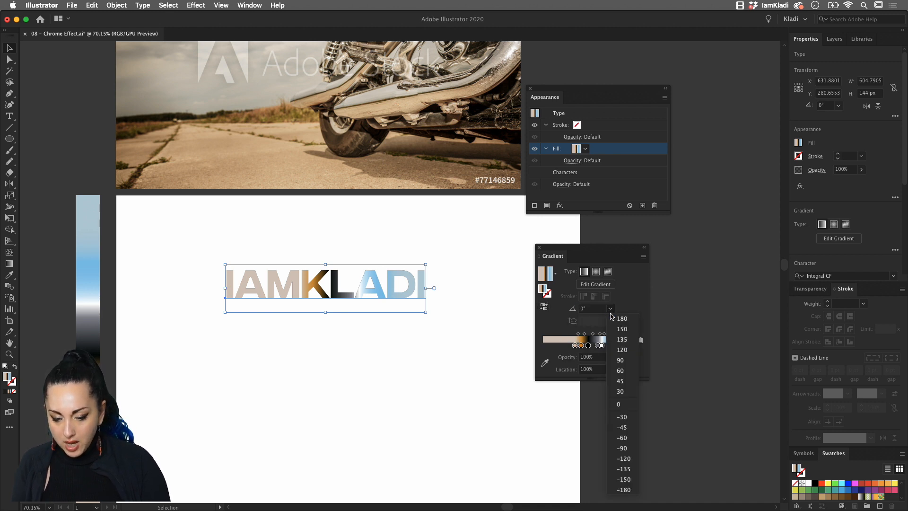
pyautogui.click(622, 448)
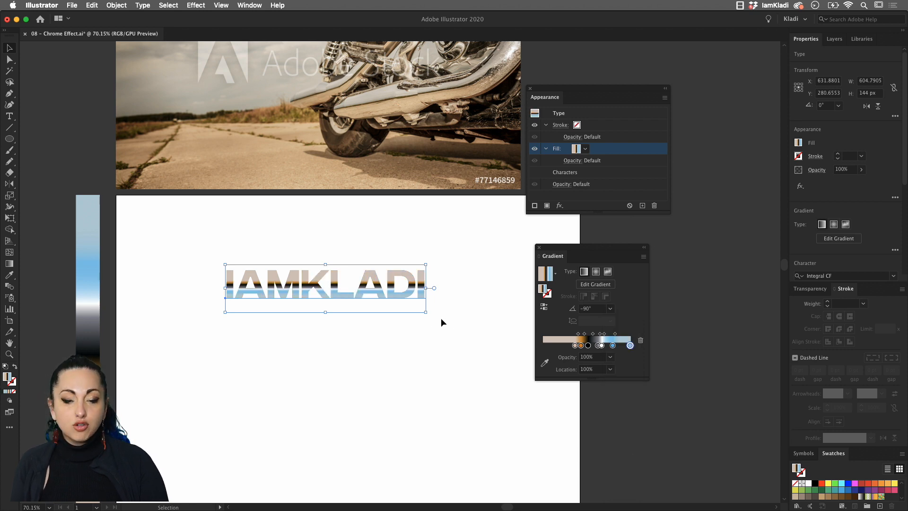
# - Replace the text fill's chrome gradient with the White, Black preset and shift its midpoint slightly toward black
pyautogui.scroll(5, 368, 304)
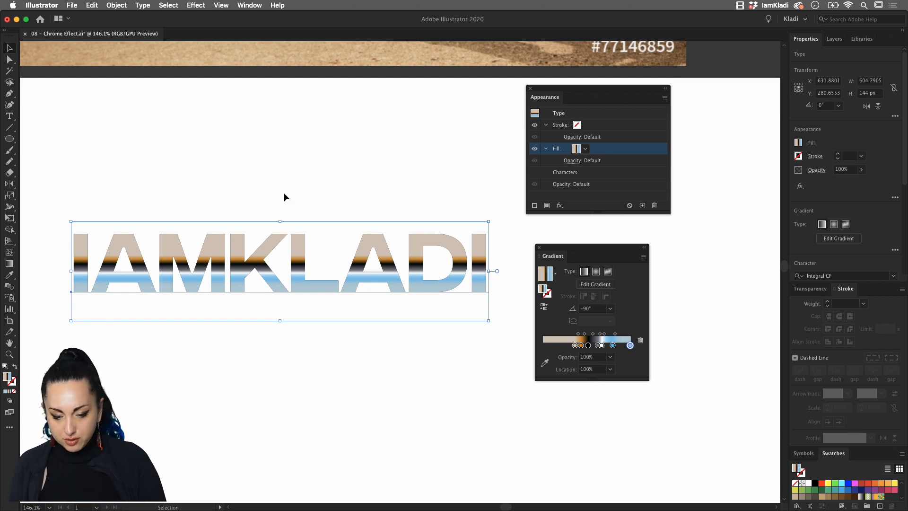
pyautogui.click(556, 274)
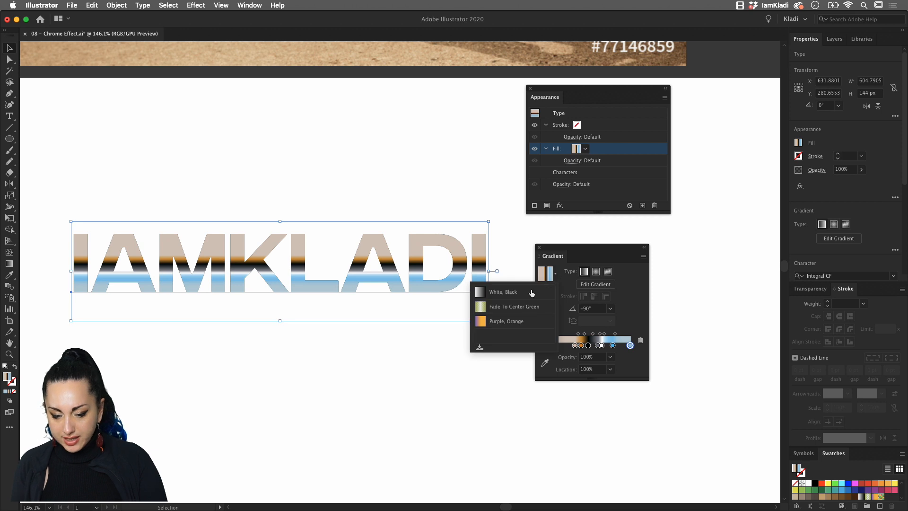
pyautogui.click(497, 296)
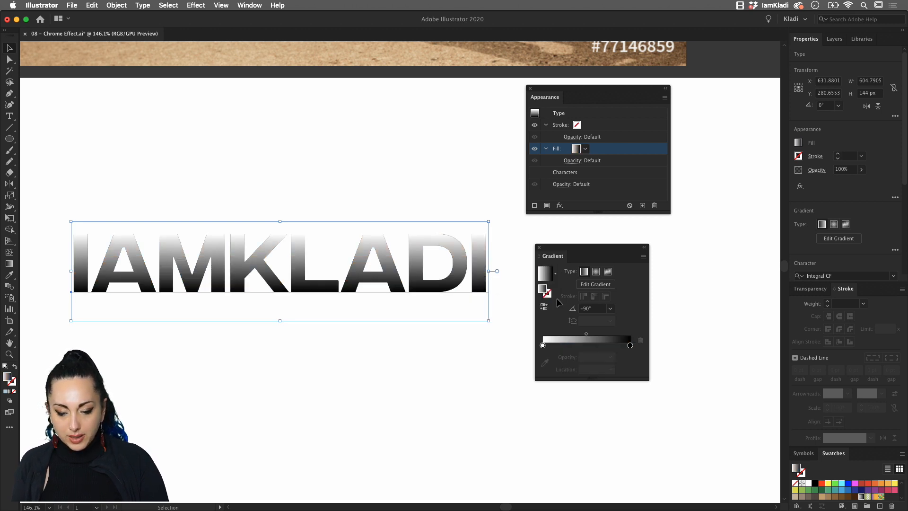
pyautogui.moveTo(585, 335)
pyautogui.mouseDown()
pyautogui.moveTo(611, 334)
pyautogui.moveTo(589, 334)
pyautogui.mouseUp()
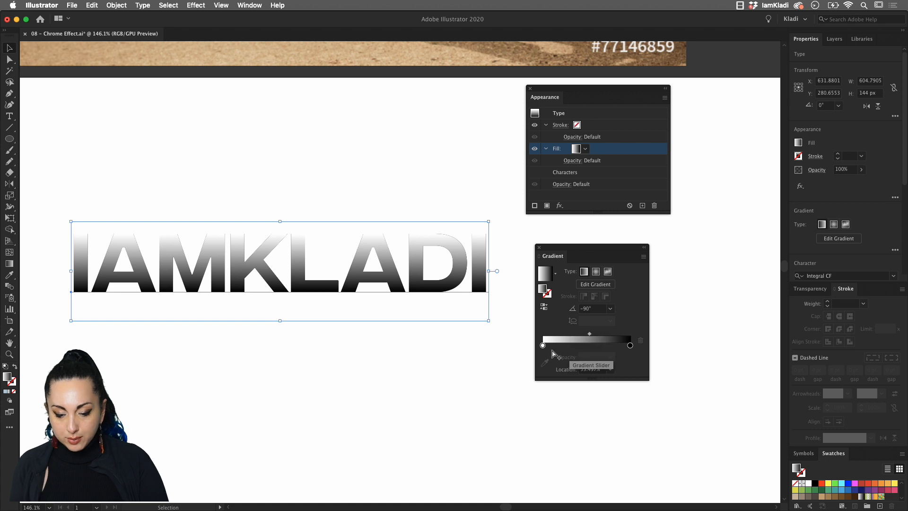
# - Add three intermediate stops to the white-to-black gradient at about 16%, 43% and 79%
pyautogui.click(556, 345)
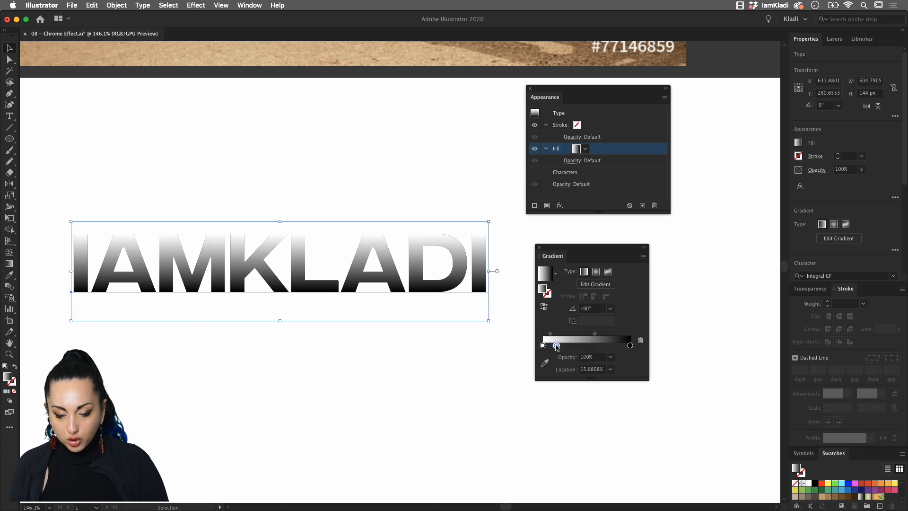
pyautogui.click(580, 346)
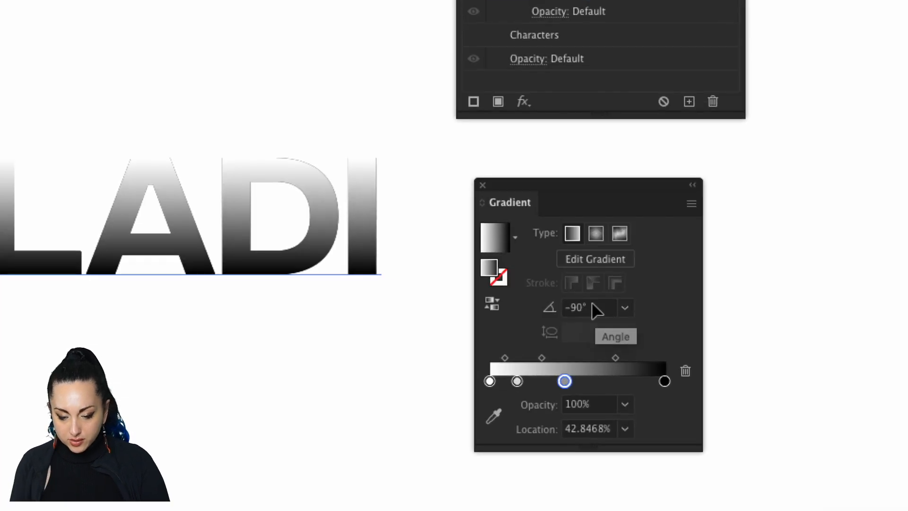
pyautogui.click(598, 381)
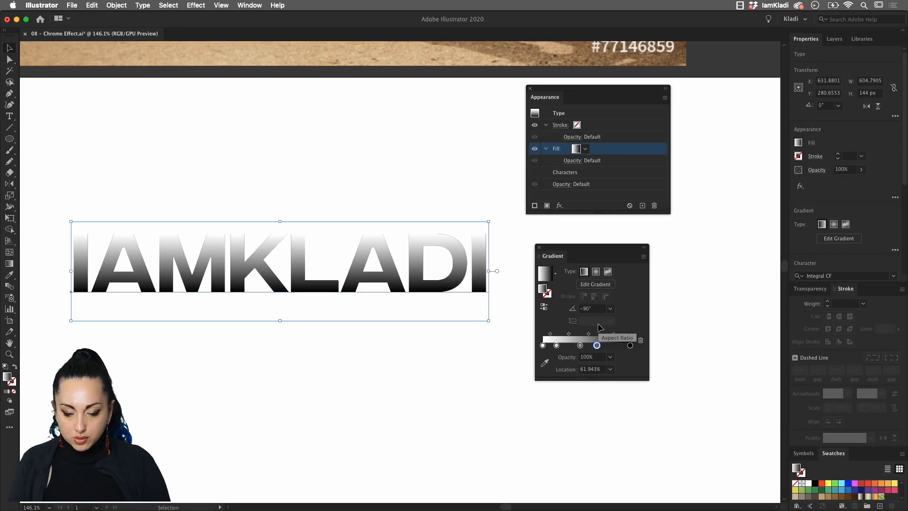
pyautogui.moveTo(597, 346); pyautogui.dragTo(611, 346)
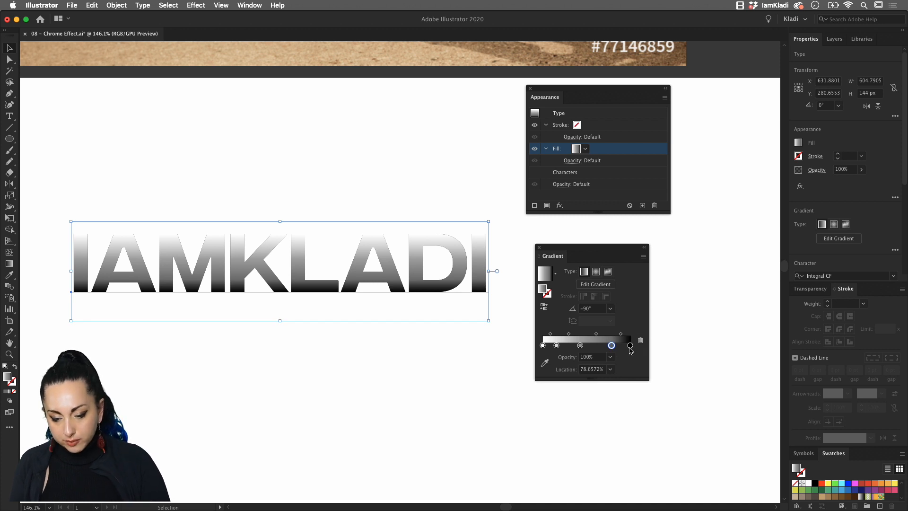
# - Switch the black end stop's color to grayscale and set it to K 30%
pyautogui.click(630, 347)
pyautogui.doubleClick(630, 347)
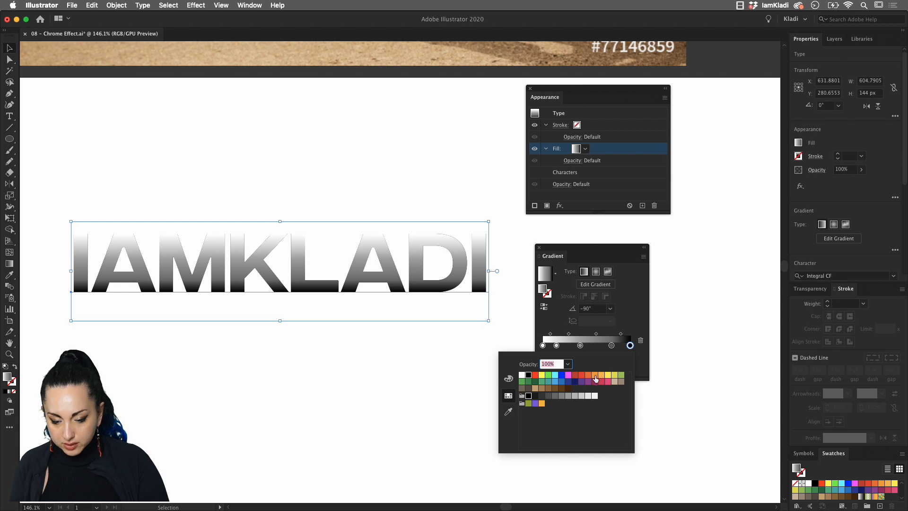
pyautogui.click(508, 378)
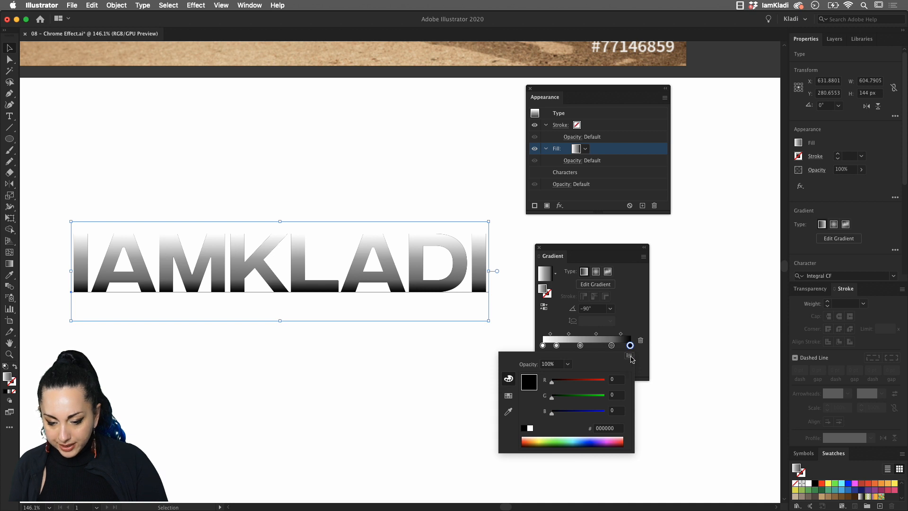
pyautogui.click(630, 356)
pyautogui.click(639, 366)
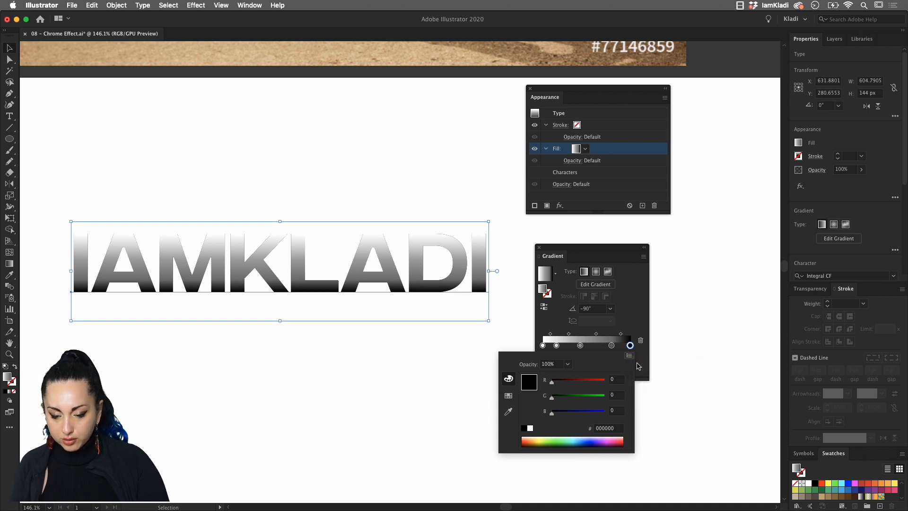
pyautogui.click(611, 381)
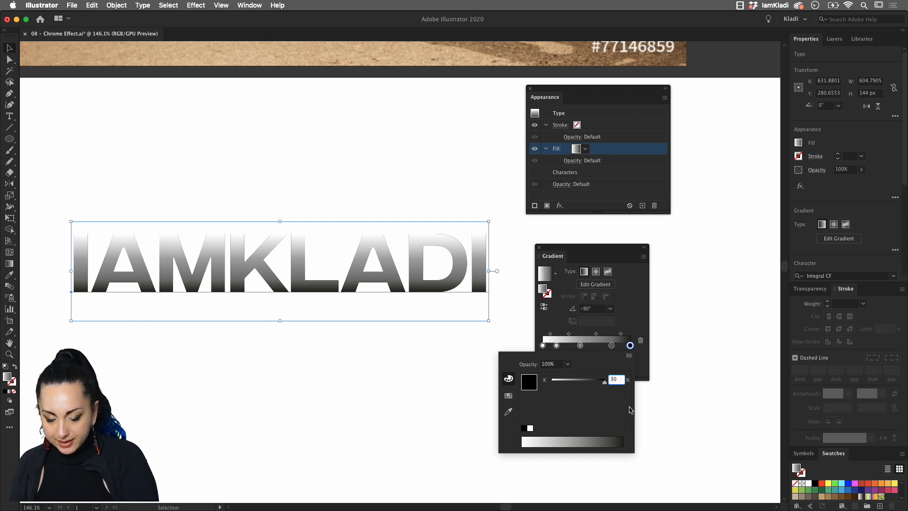
pyautogui.press('Return')
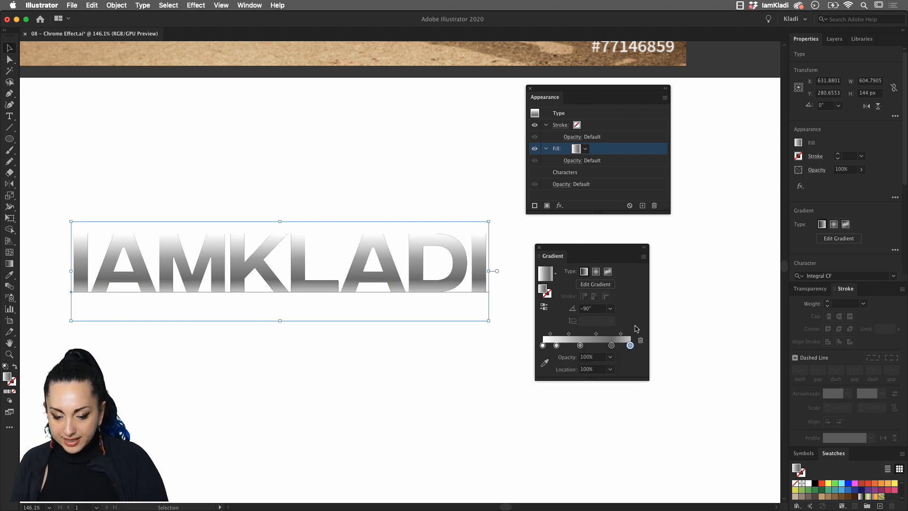
# - Darken the gradient stop at about 79% to black
pyautogui.doubleClick(612, 346)
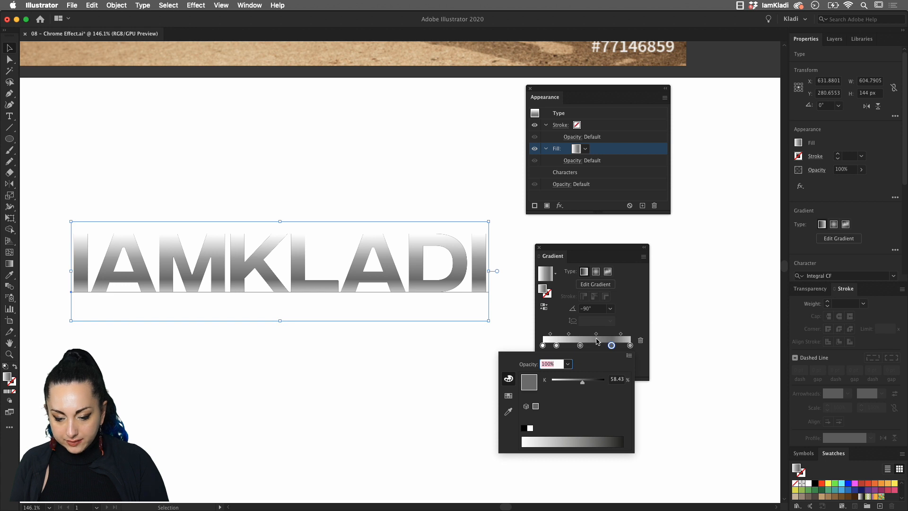
pyautogui.click(635, 318)
pyautogui.keyDown('alt'); pyautogui.moveTo(611, 346); pyautogui.dragTo(611, 349); pyautogui.keyUp('alt')
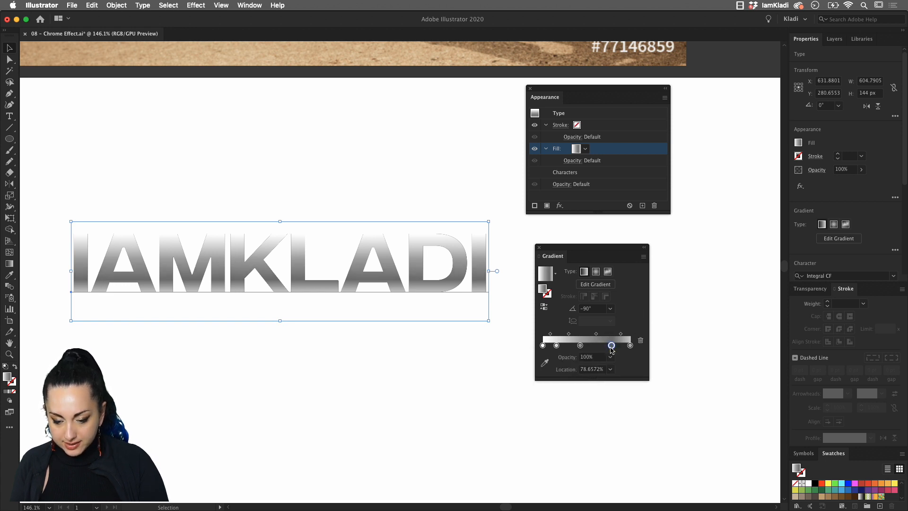
pyautogui.doubleClick(612, 346)
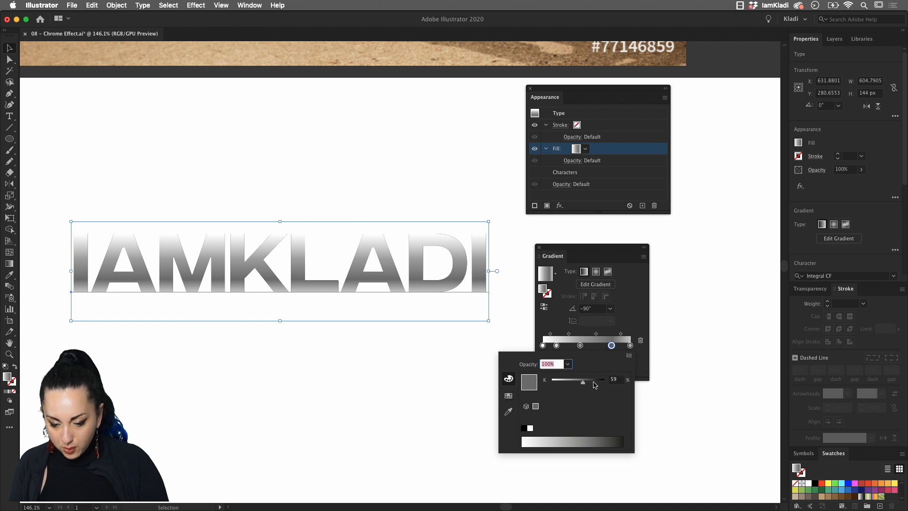
pyautogui.moveTo(594, 382); pyautogui.dragTo(614, 384)
pyautogui.click(621, 341)
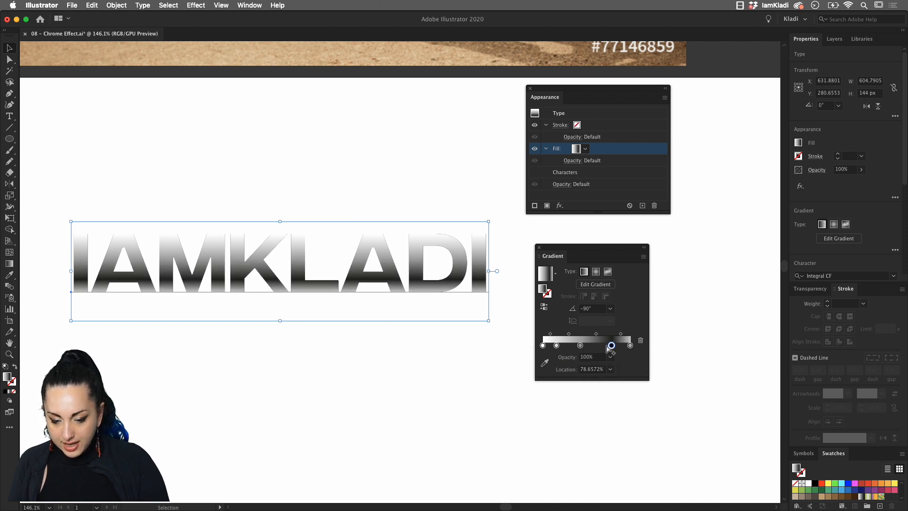
# - Set the gray stop at about 43% to K 60%, then move it toward the black stop and remove the stop beside white
pyautogui.click(580, 346)
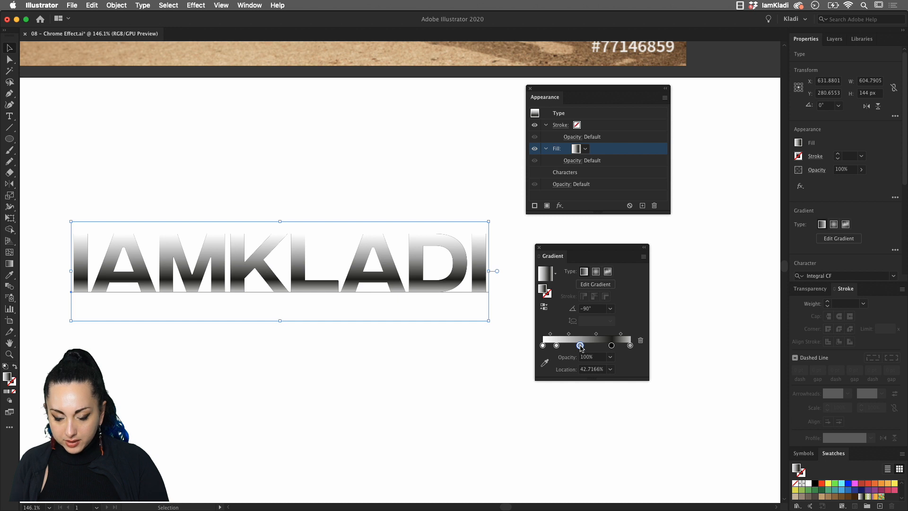
pyautogui.doubleClick(580, 346)
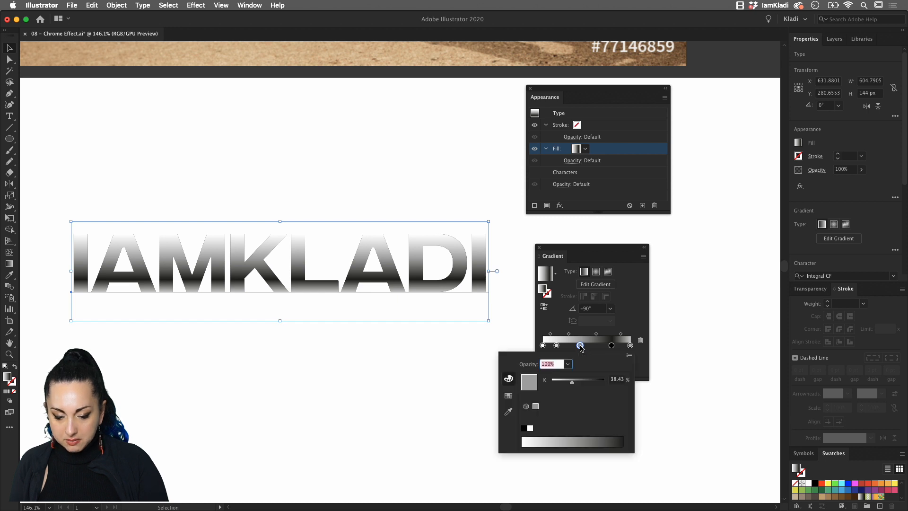
pyautogui.click(617, 380)
pyautogui.write('60')
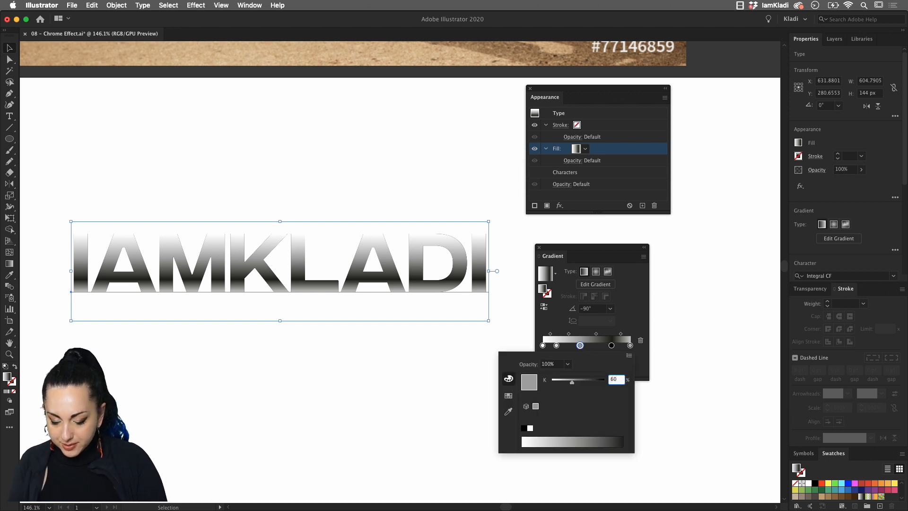
pyautogui.press('Return')
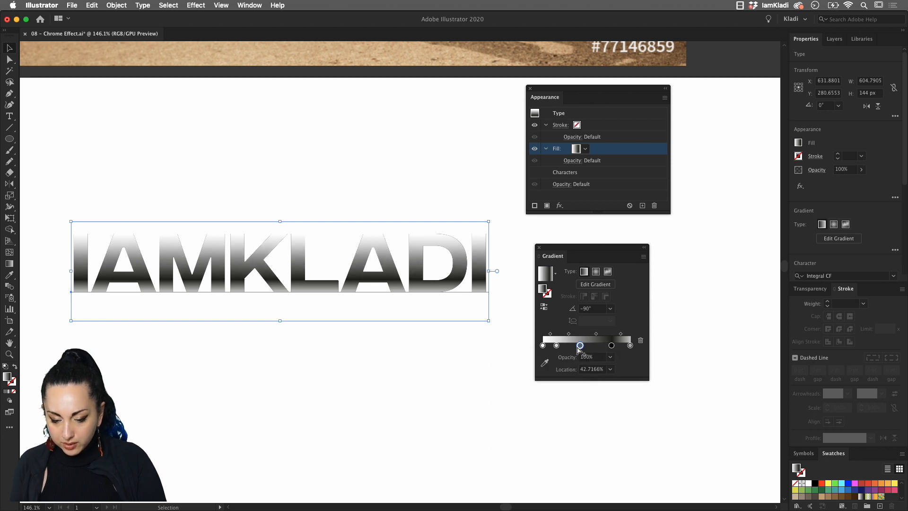
pyautogui.moveTo(580, 345); pyautogui.dragTo(555, 381)
# - Set the opacity of the white end stop to 60%
pyautogui.doubleClick(542, 345)
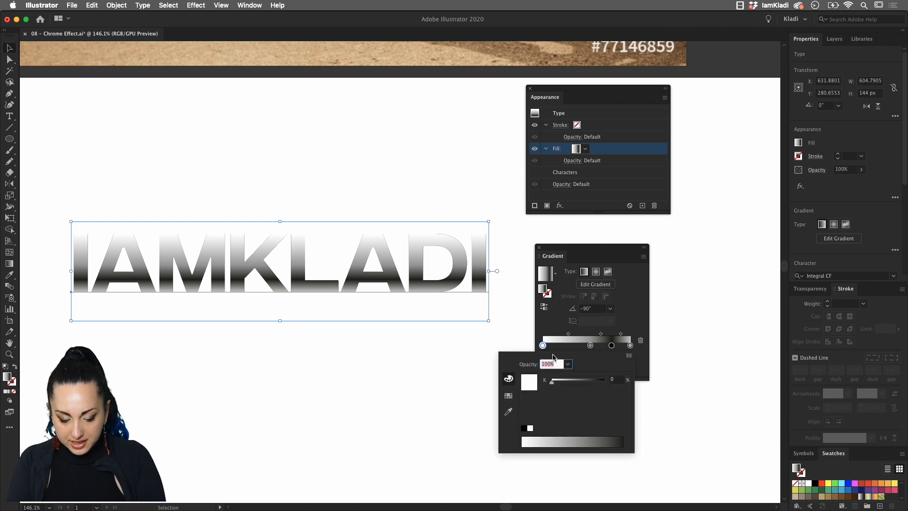
pyautogui.write('30')
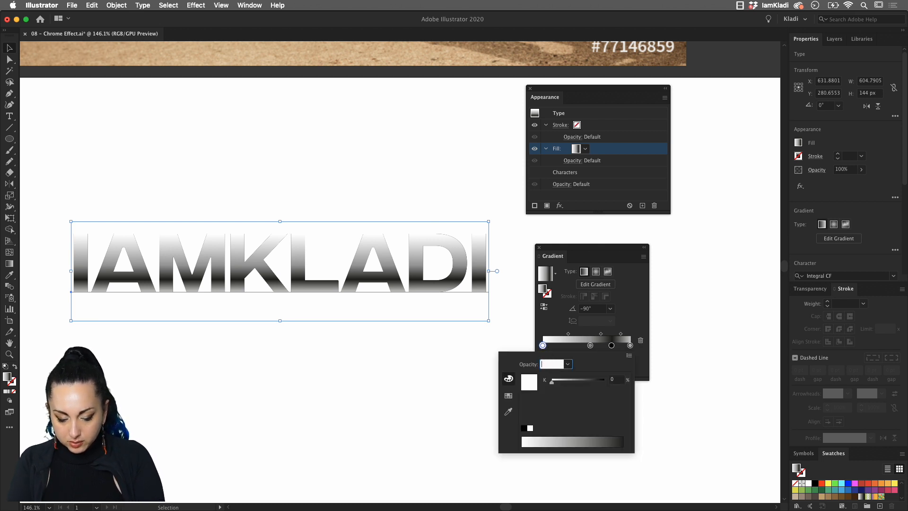
pyautogui.press('Return')
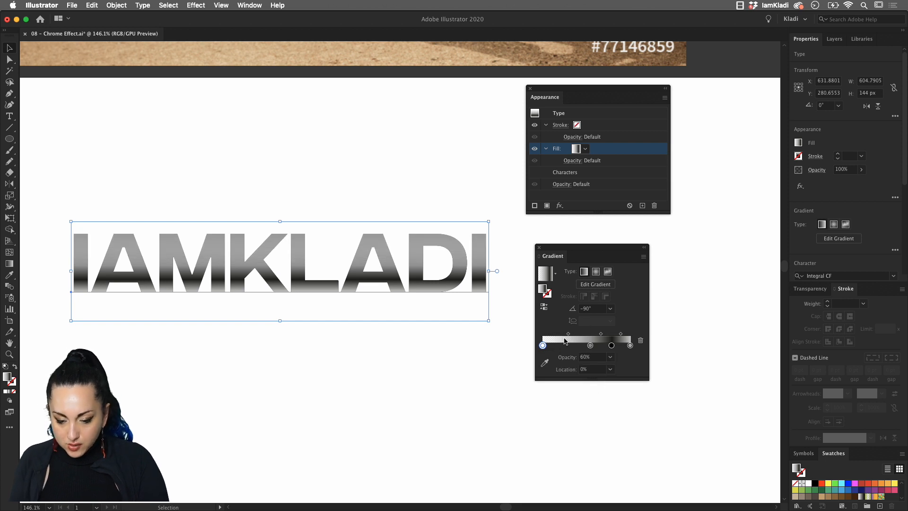
# - Place the gray stop at about 36% with 76% opacity, move the black stop to about 51%, and deselect the text
pyautogui.moveTo(590, 345)
pyautogui.mouseDown()
pyautogui.moveTo(572, 346)
pyautogui.moveTo(609, 345)
pyautogui.moveTo(576, 346)
pyautogui.moveTo(584, 345)
pyautogui.mouseUp()
pyautogui.click(584, 345)
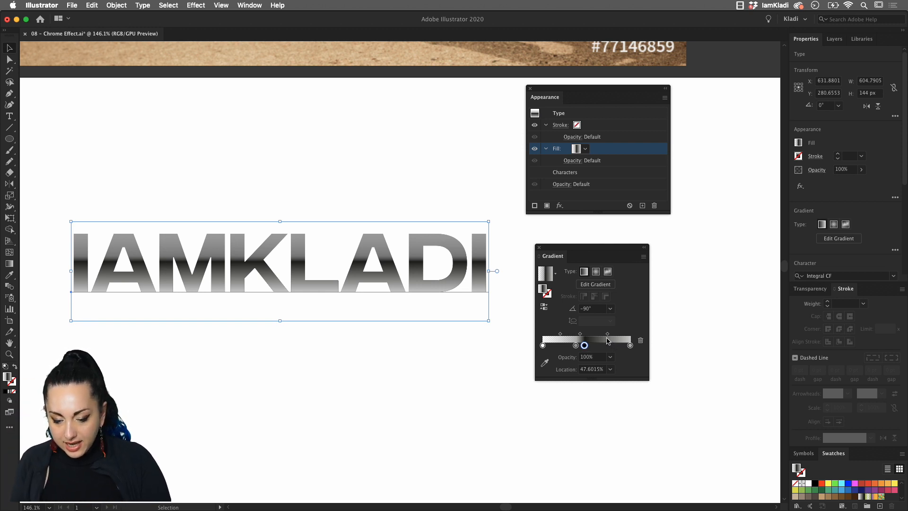
pyautogui.moveTo(584, 344); pyautogui.dragTo(561, 357)
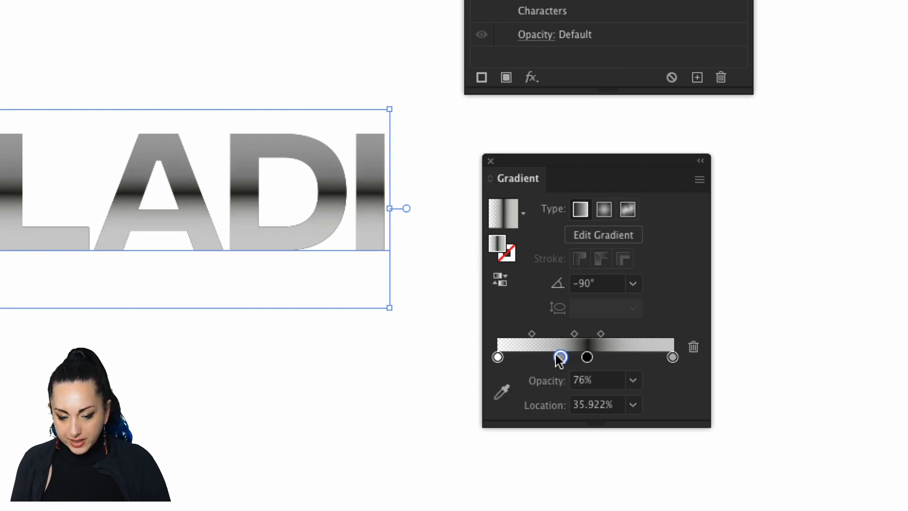
pyautogui.click(350, 364)
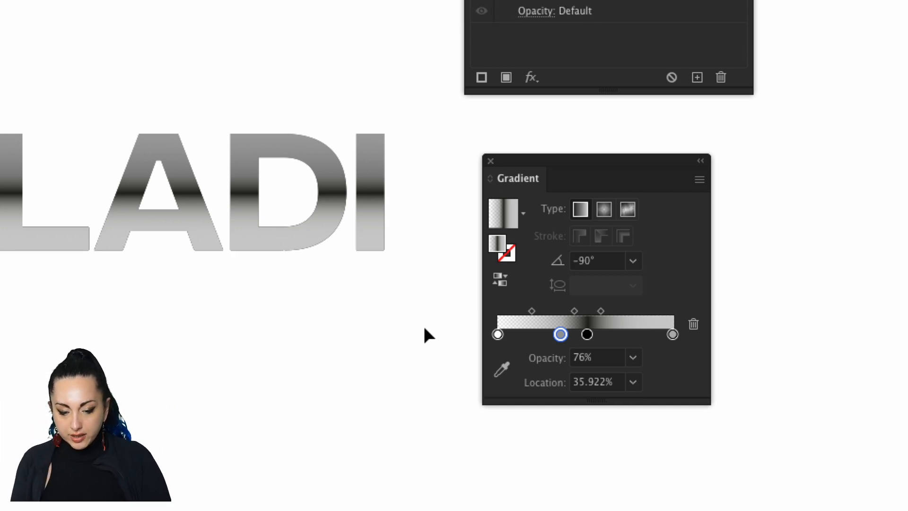
# - Compare the IAMKLADI gradient with the chrome reflections on the motorcycle in the reference photo
pyautogui.scroll(-3, 422, 330)
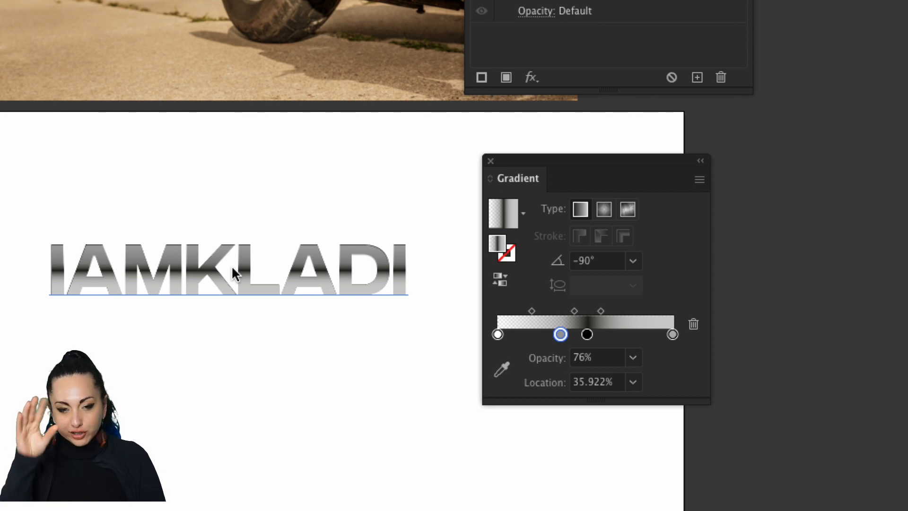
pyautogui.click(253, 279)
pyautogui.scroll(5, 312, 265)
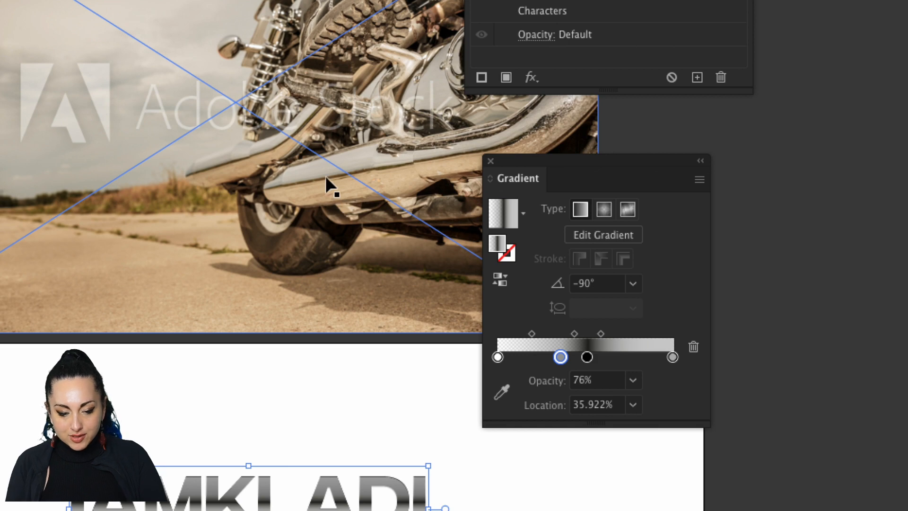
pyautogui.scroll(5, 326, 174)
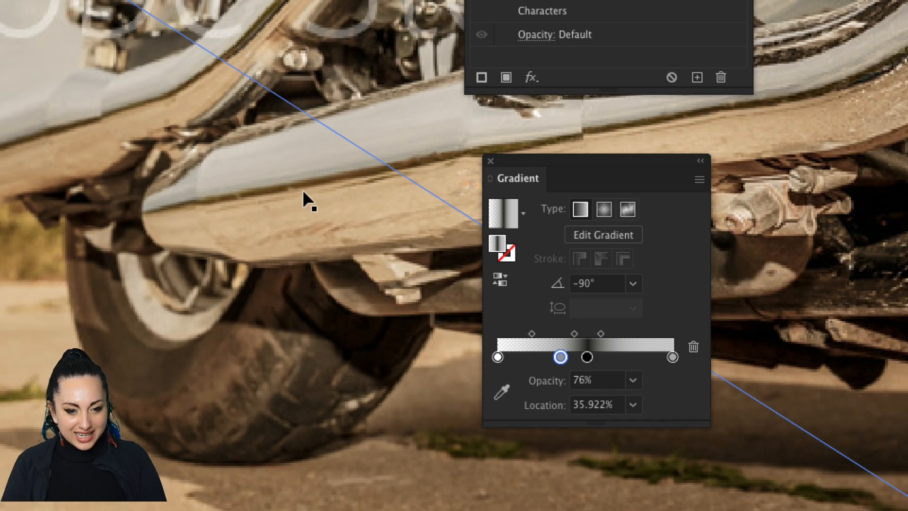
pyautogui.scroll(-6, 303, 191)
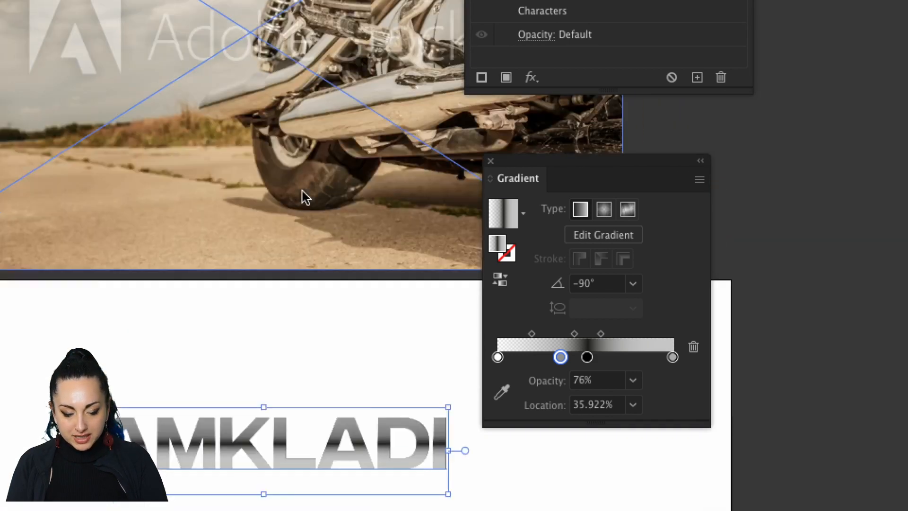
# - Deselect the artwork and move the gradient settings clear of the reference photo and the artboard
pyautogui.scroll(-3, 303, 191)
pyautogui.click(412, 479)
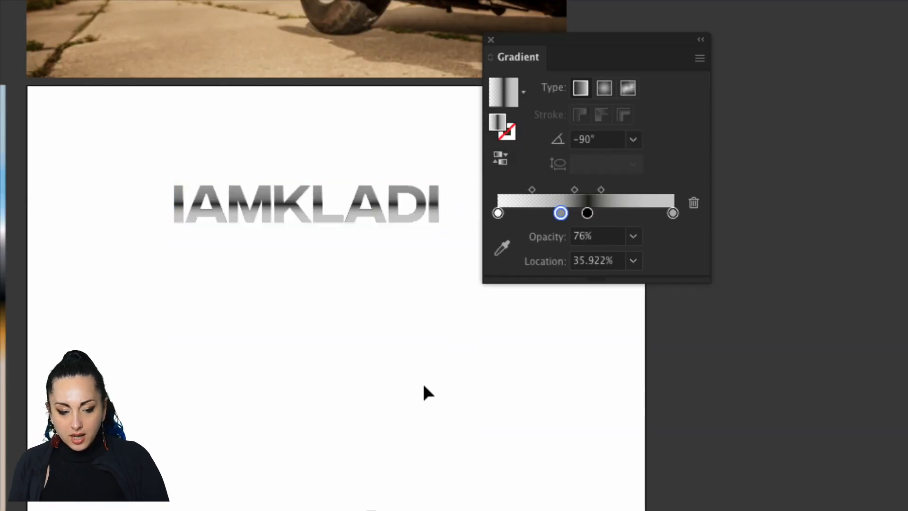
pyautogui.moveTo(410, 378); pyautogui.dragTo(382, 449)
pyautogui.scroll(4, 383, 450)
pyautogui.scroll(-5, 383, 449)
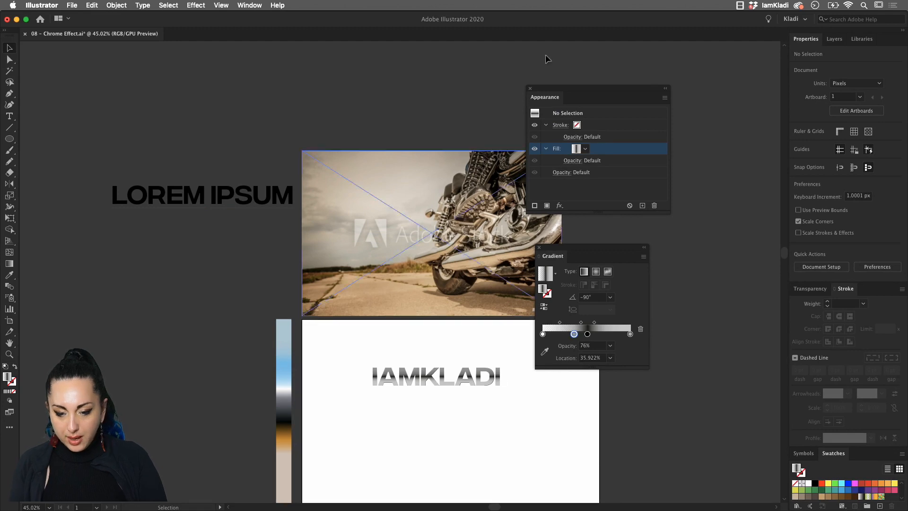
pyautogui.moveTo(611, 257); pyautogui.dragTo(701, 258)
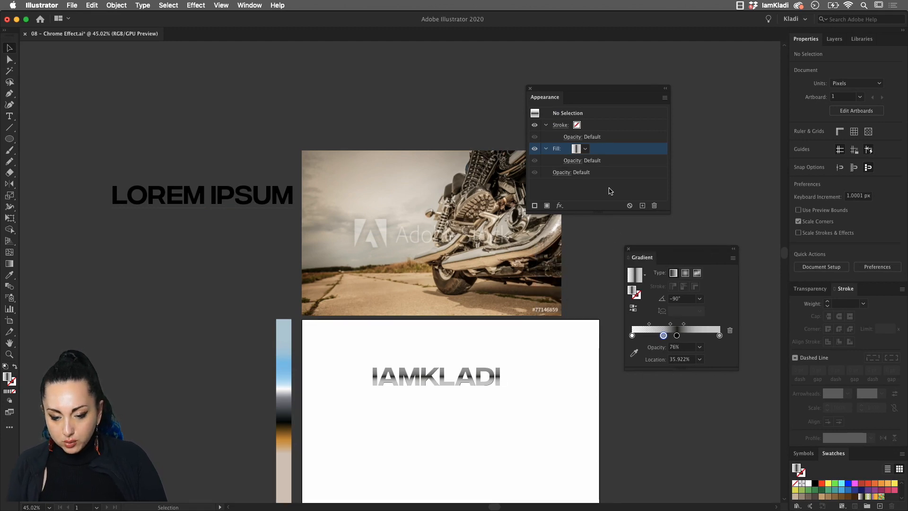
pyautogui.scroll(5, 562, 264)
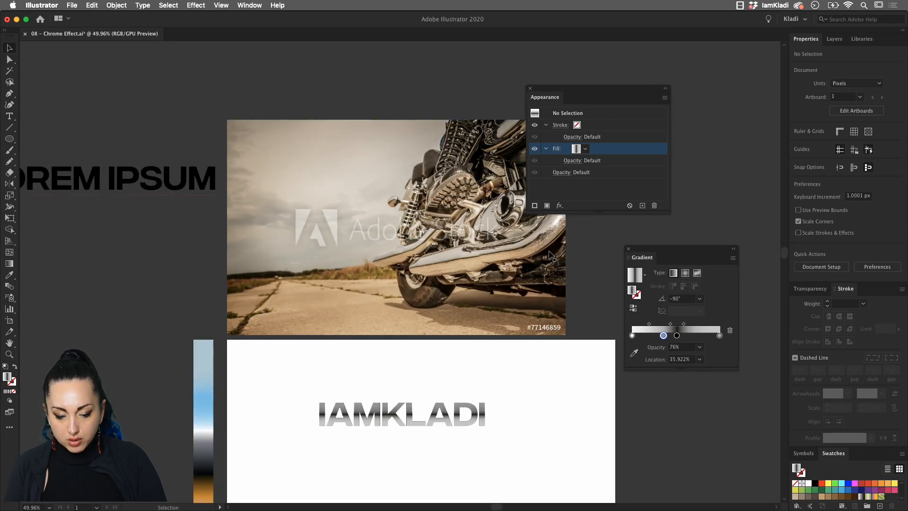
pyautogui.scroll(-3, 550, 256)
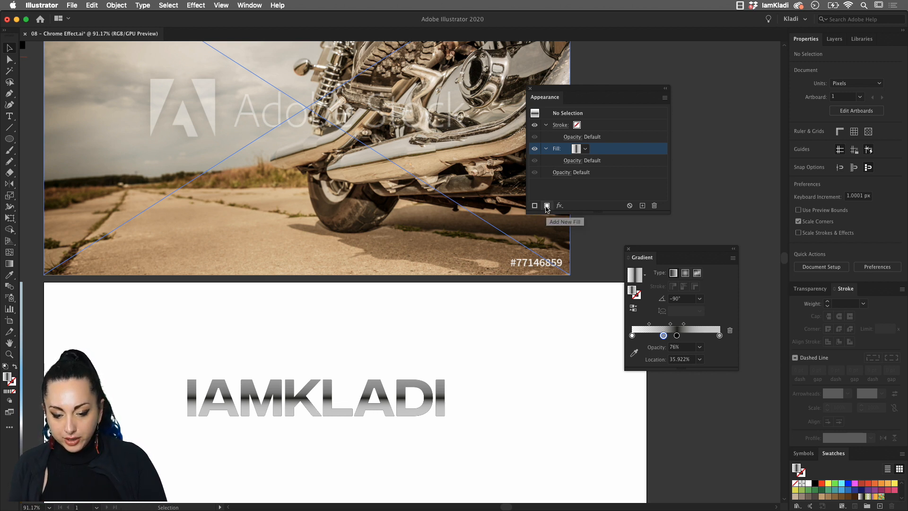
# - Try adding a second gradient fill without selecting the text, and apply a 3 px Offset Path effect to the lower fill
pyautogui.click(547, 206)
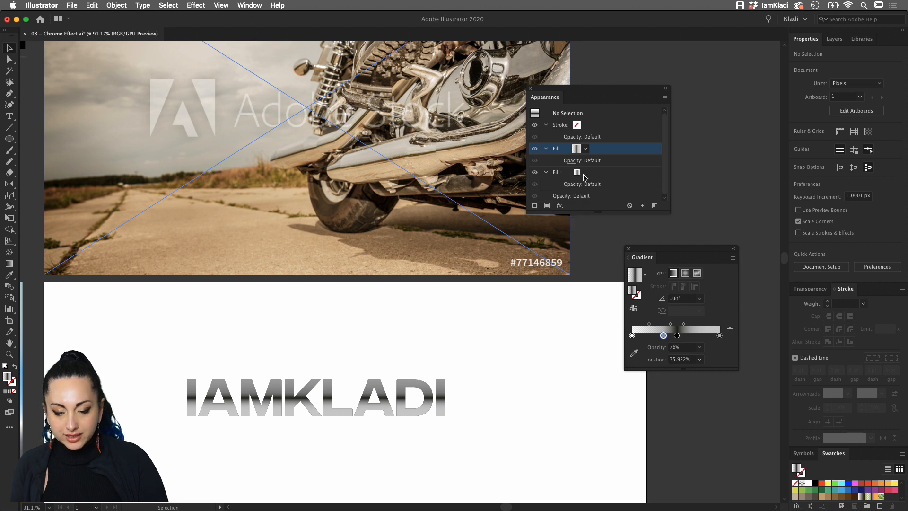
pyautogui.click(585, 176)
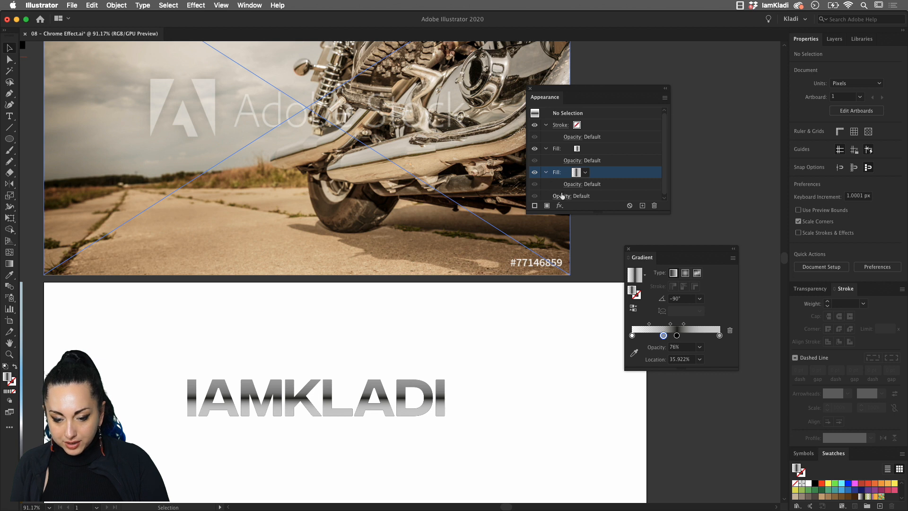
pyautogui.click(559, 206)
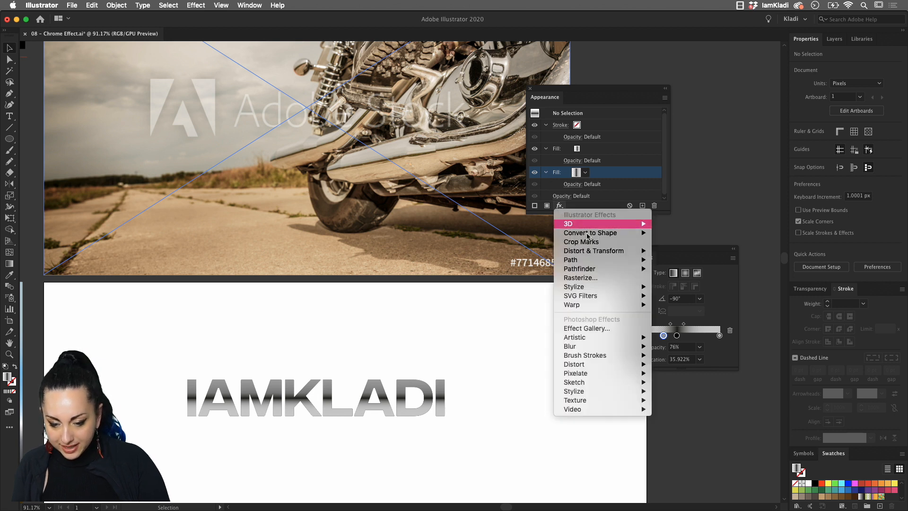
pyautogui.moveTo(607, 260)
pyautogui.click(702, 261)
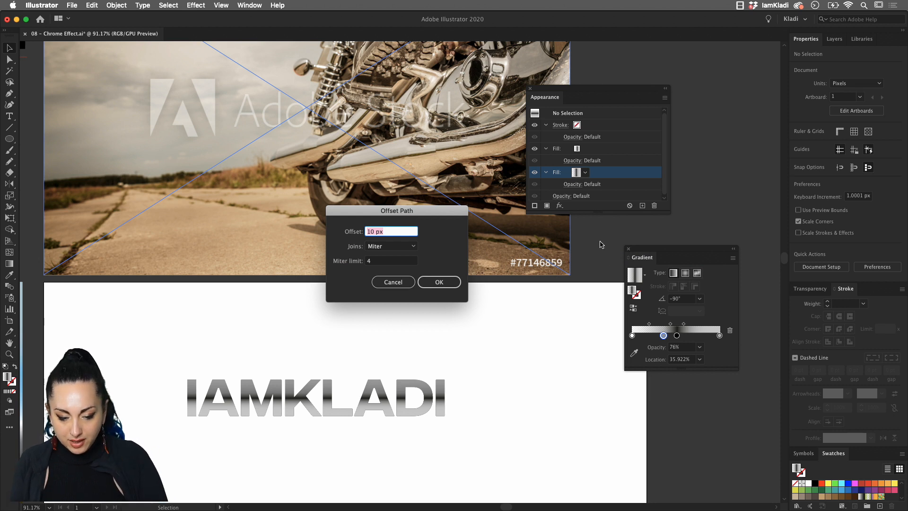
pyautogui.press('Down')
pyautogui.press('Down')
pyautogui.press('Down')
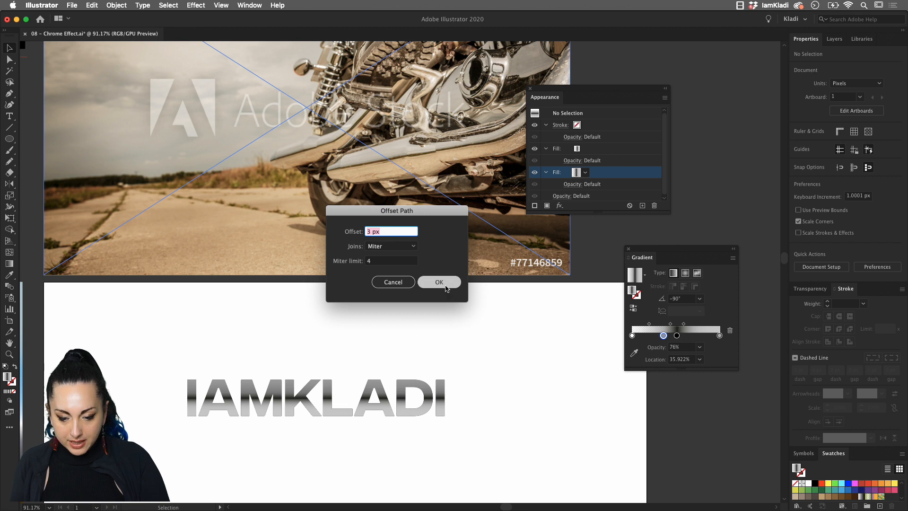
pyautogui.click(445, 285)
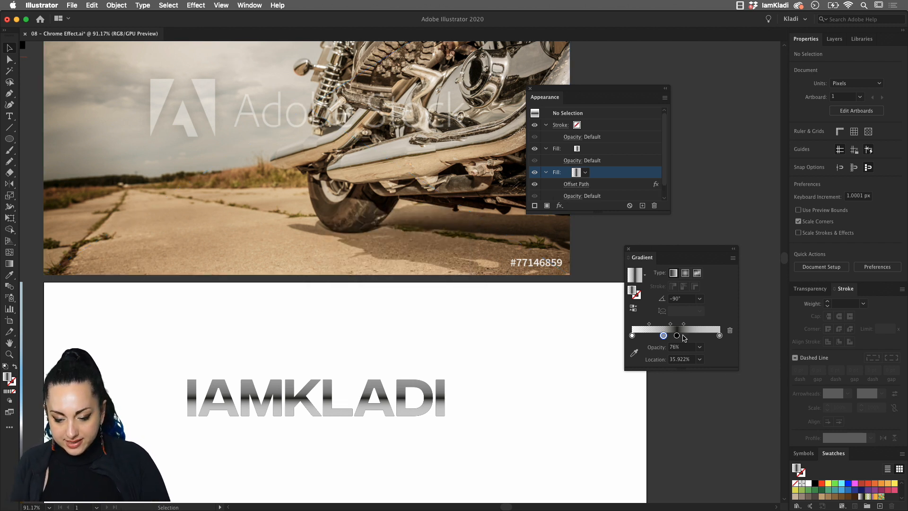
# - Reduce the lower fill's gradient to a white-to-black blend and set its Offset Path effect to 5 px
pyautogui.moveTo(663, 335); pyautogui.dragTo(724, 340)
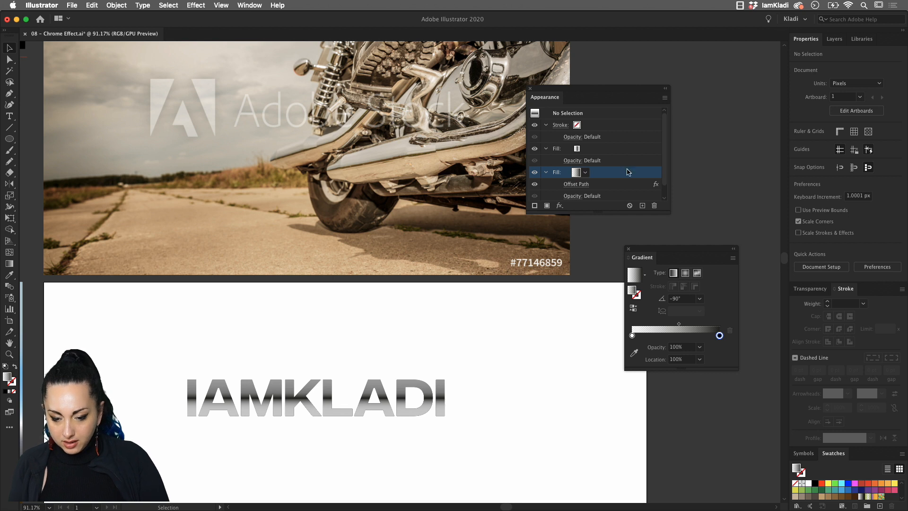
pyautogui.click(587, 184)
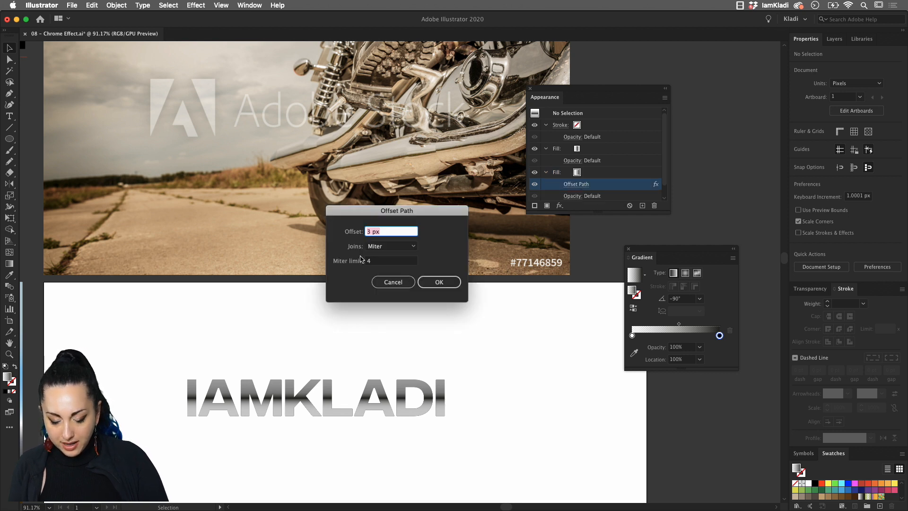
pyautogui.click(439, 282)
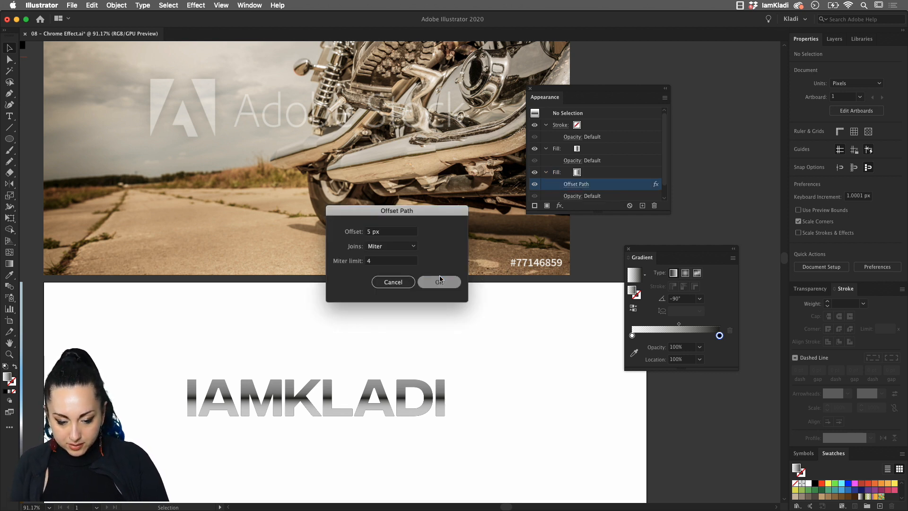
# - Select the IAMKLADI text and apply an Offset Path effect of 3 px to the whole text object
pyautogui.click(425, 401)
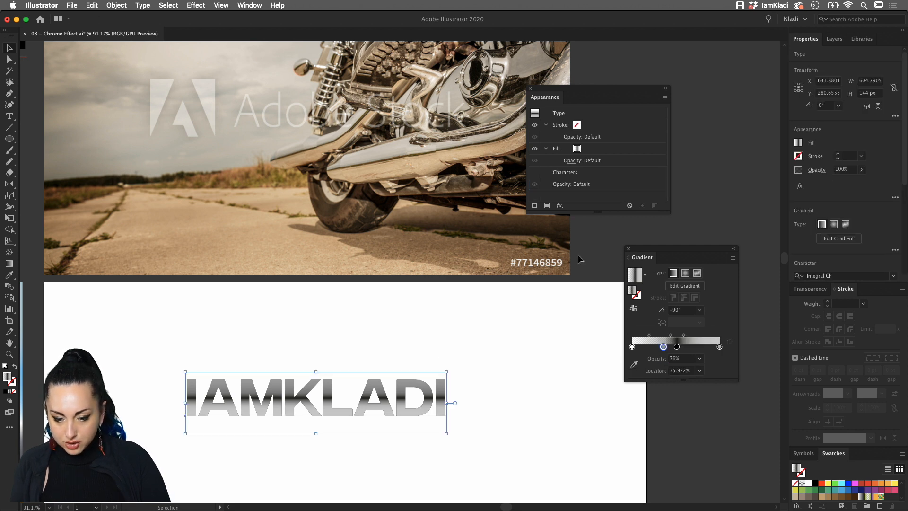
pyautogui.click(560, 206)
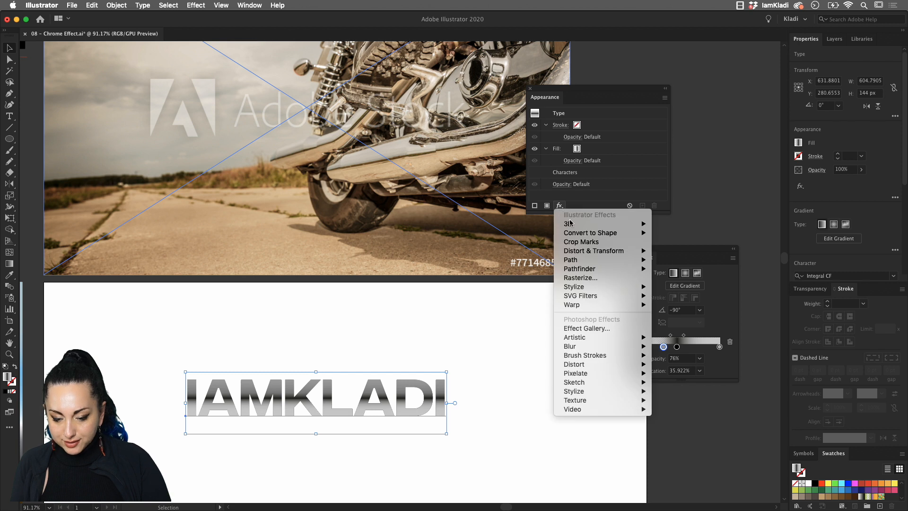
pyautogui.moveTo(588, 290)
pyautogui.moveTo(586, 259)
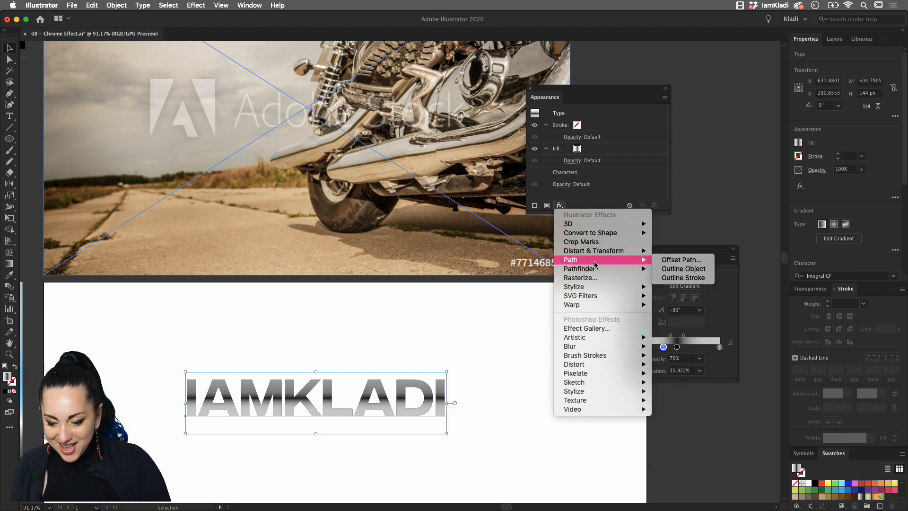
pyautogui.click(685, 260)
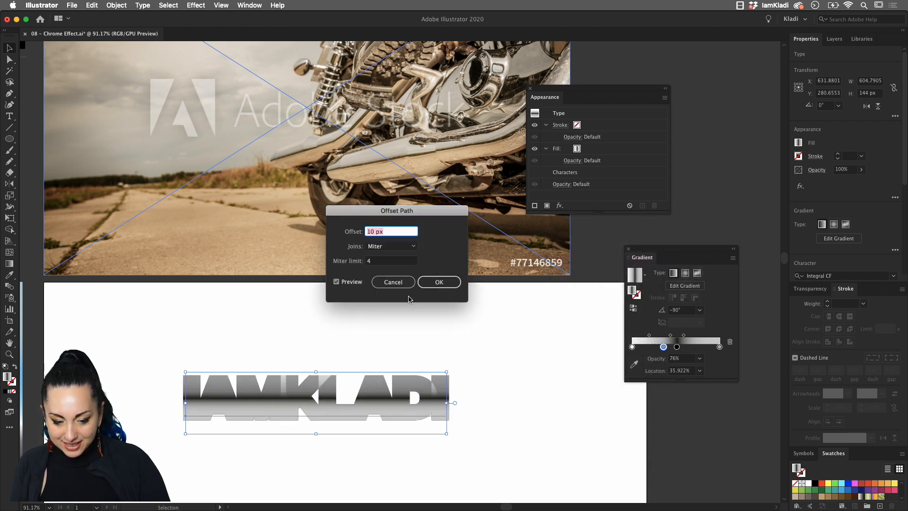
pyautogui.write('3')
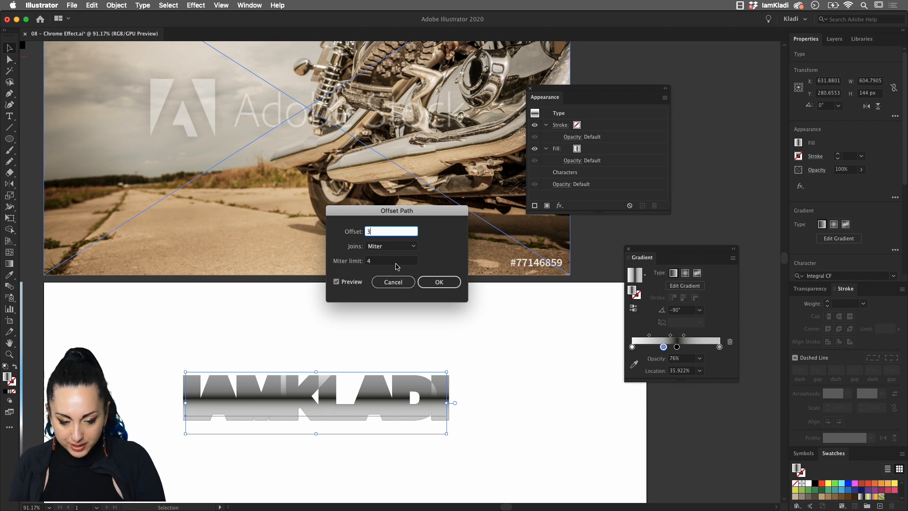
pyautogui.click(405, 260)
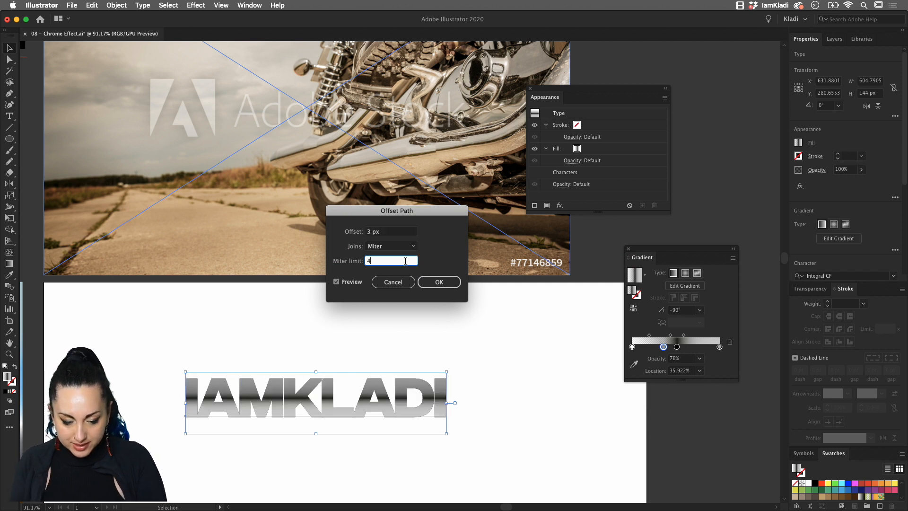
pyautogui.click(434, 282)
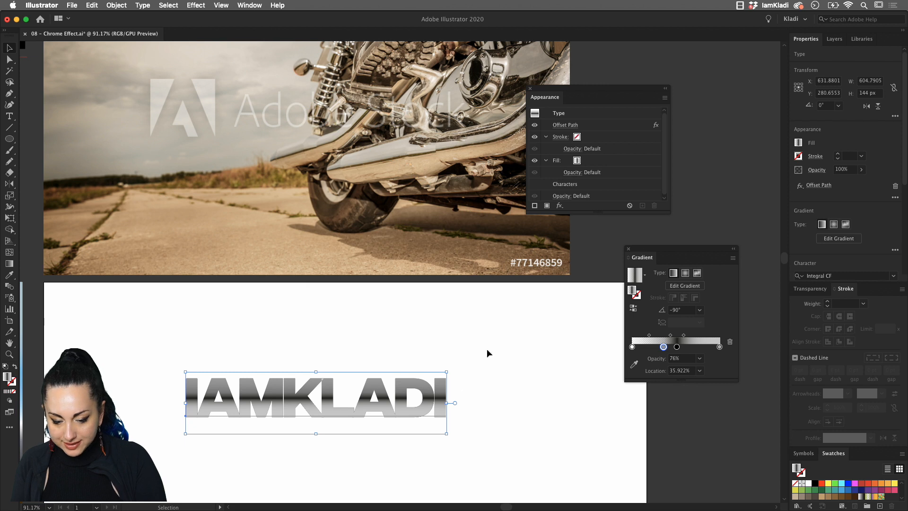
# - Enlarge the Appearance list, undo the Offset Path effect on the whole text, and reselect IAMKLADI
pyautogui.scroll(-3, 483, 381)
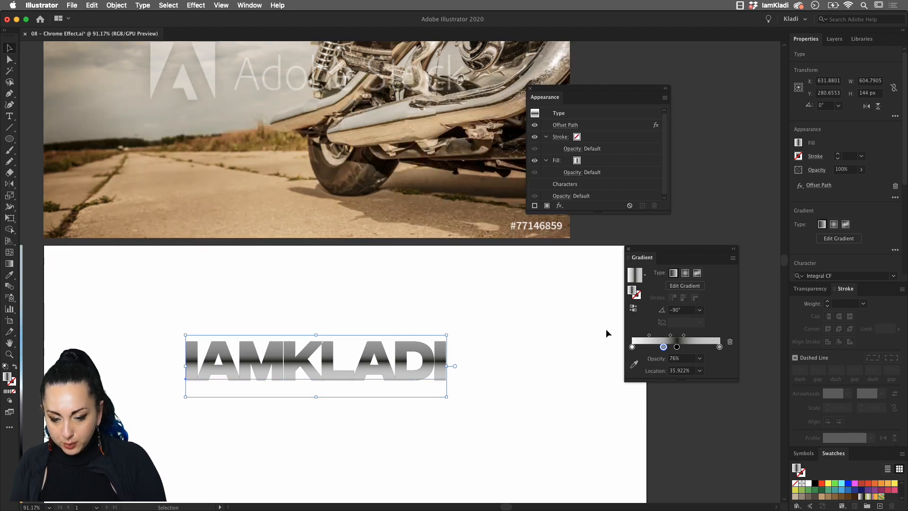
pyautogui.scroll(-1, 579, 119)
pyautogui.moveTo(669, 212); pyautogui.dragTo(668, 282)
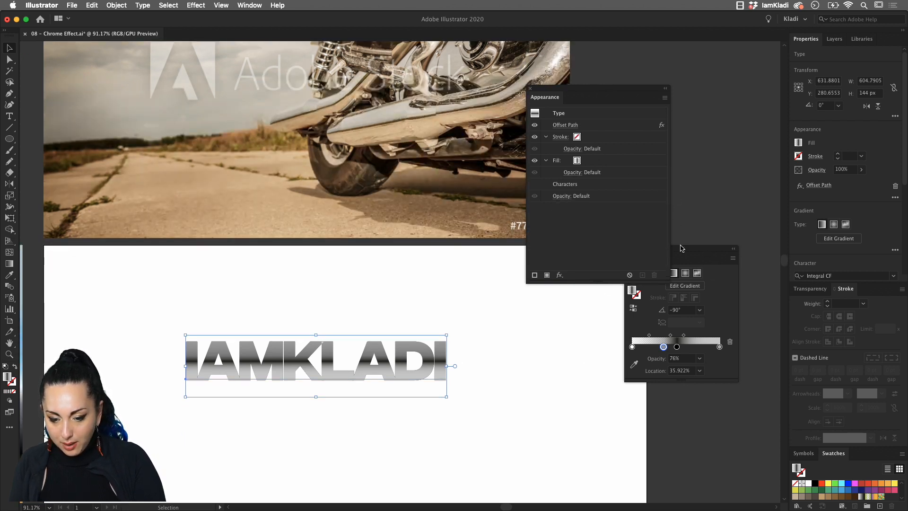
pyautogui.click(599, 163)
pyautogui.click(607, 287)
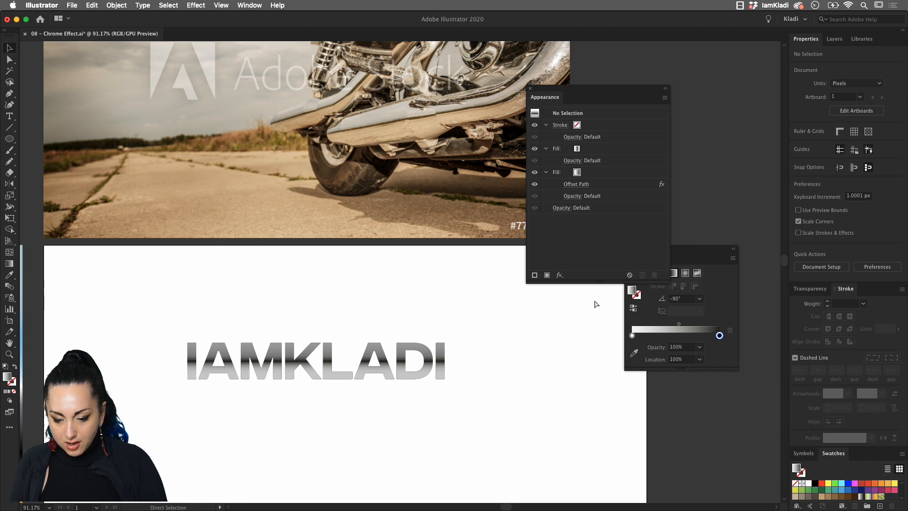
pyautogui.click(613, 206)
pyautogui.click(355, 332)
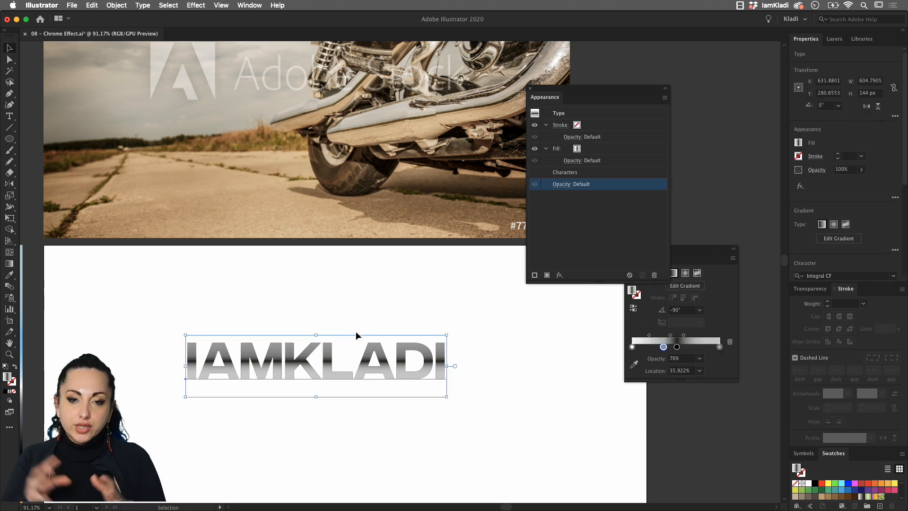
# - Add a second gradient fill to the IAMKLADI text by duplicating its existing fill
pyautogui.scroll(5, 356, 331)
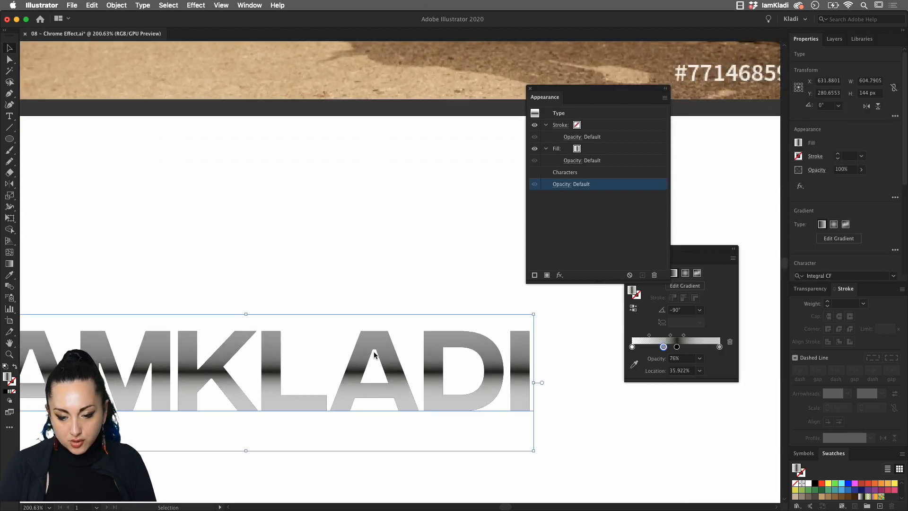
pyautogui.hscroll(-1, 373, 355)
pyautogui.scroll(-1, 374, 354)
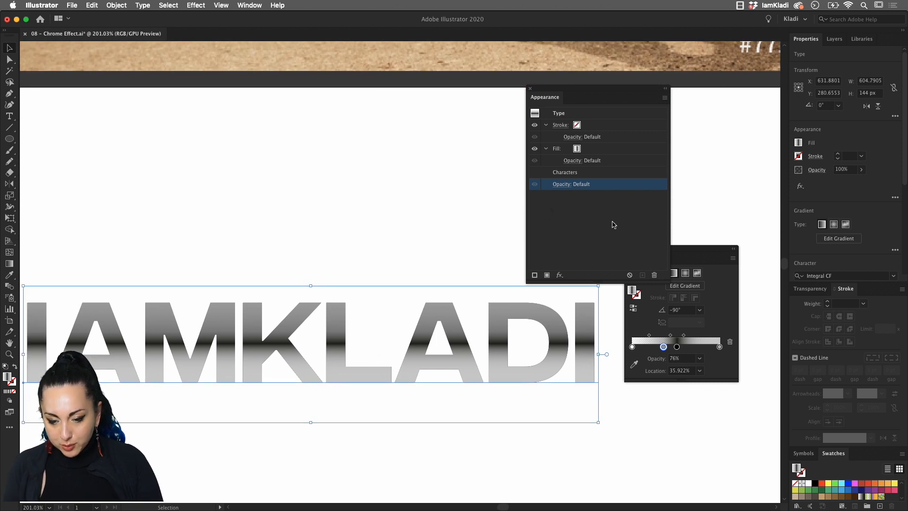
pyautogui.click(602, 149)
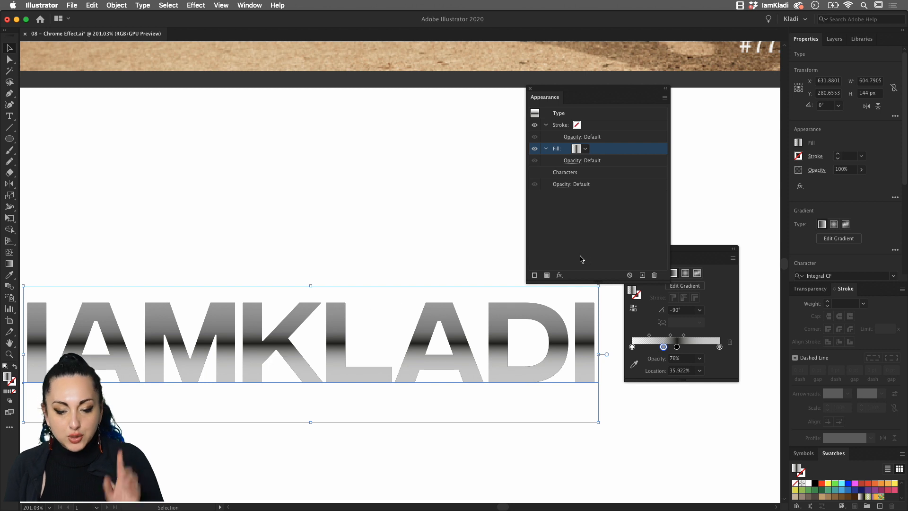
pyautogui.click(547, 276)
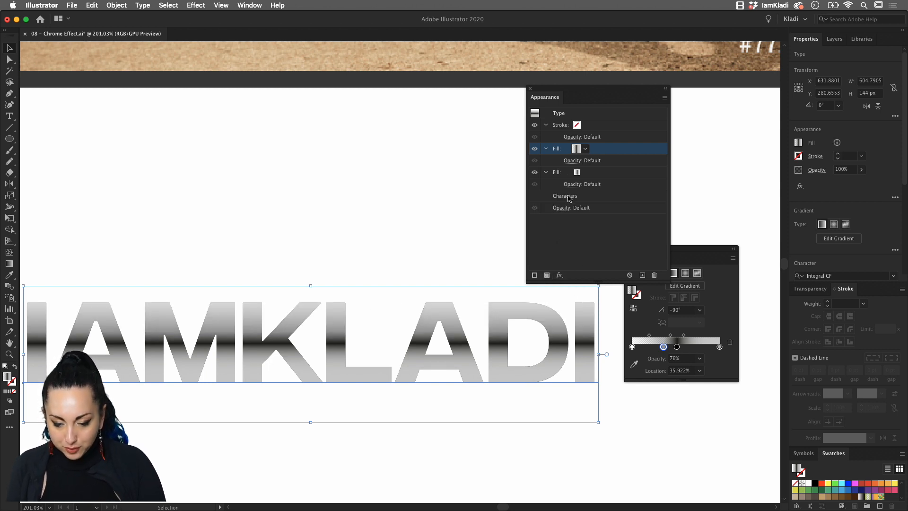
pyautogui.click(546, 173)
pyautogui.click(546, 173)
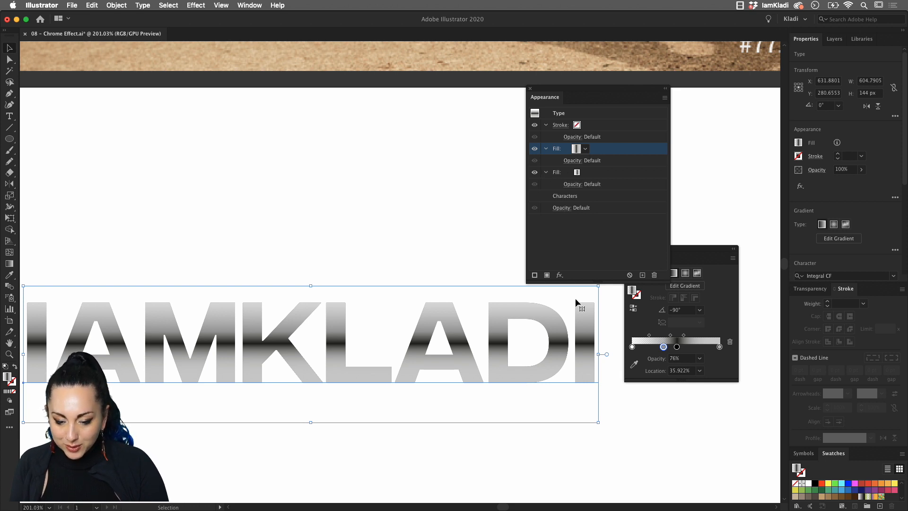
# - Apply an Offset Path effect of 3 px to the upper fill of the IAMKLADI text
pyautogui.click(559, 274)
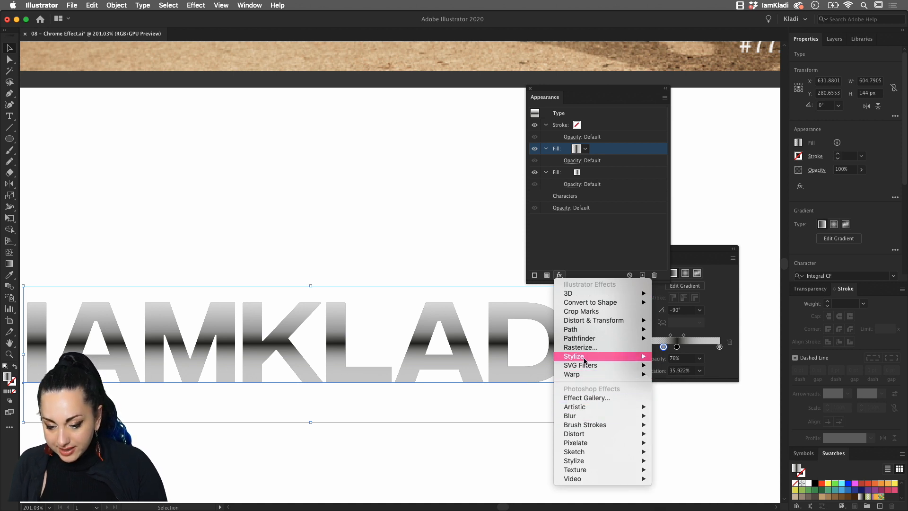
pyautogui.moveTo(585, 330)
pyautogui.click(668, 330)
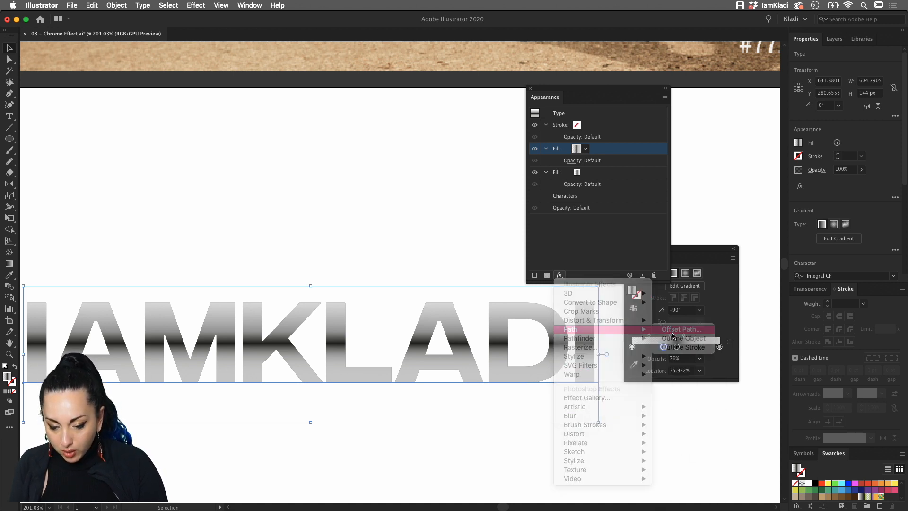
pyautogui.write('3')
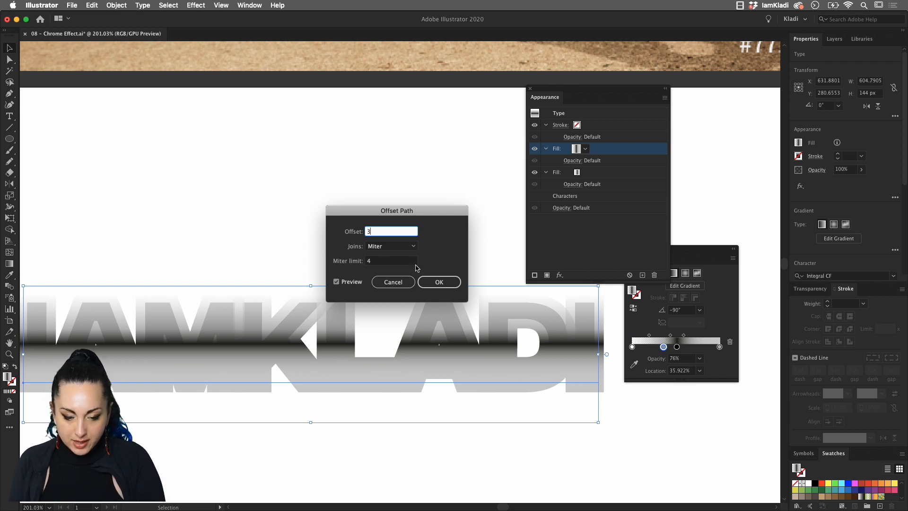
pyautogui.click(435, 278)
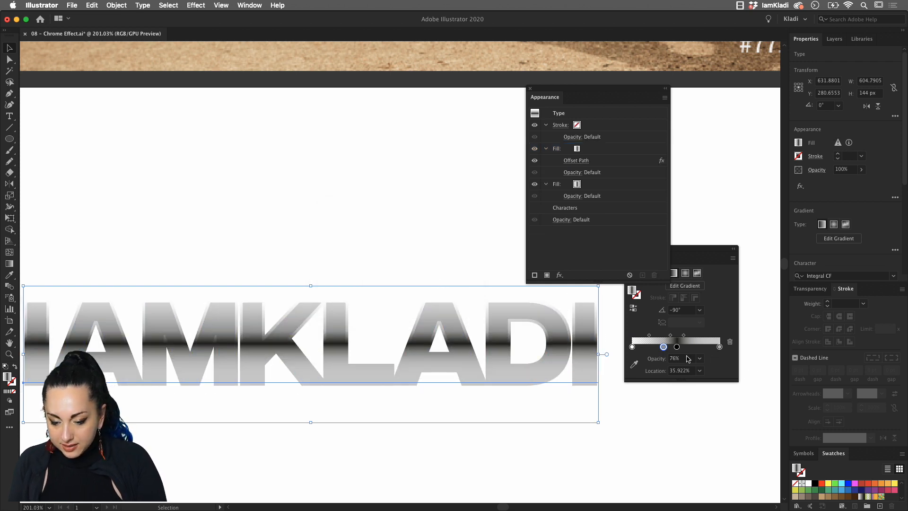
# - Simplify the lower fill's gradient to a white-to-black blend, removing the extra stops, moving black to 100% and the midpoint to about 53%
pyautogui.moveTo(719, 346); pyautogui.dragTo(728, 366)
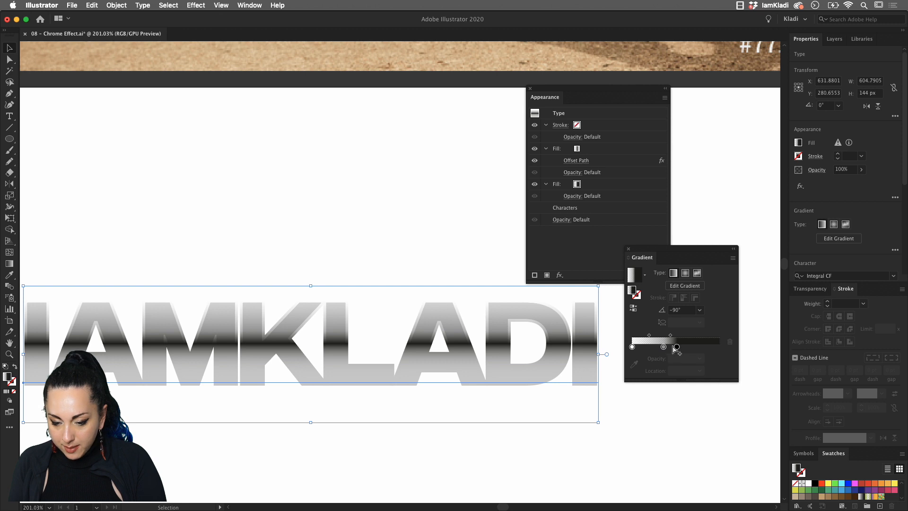
pyautogui.moveTo(676, 347); pyautogui.dragTo(719, 348)
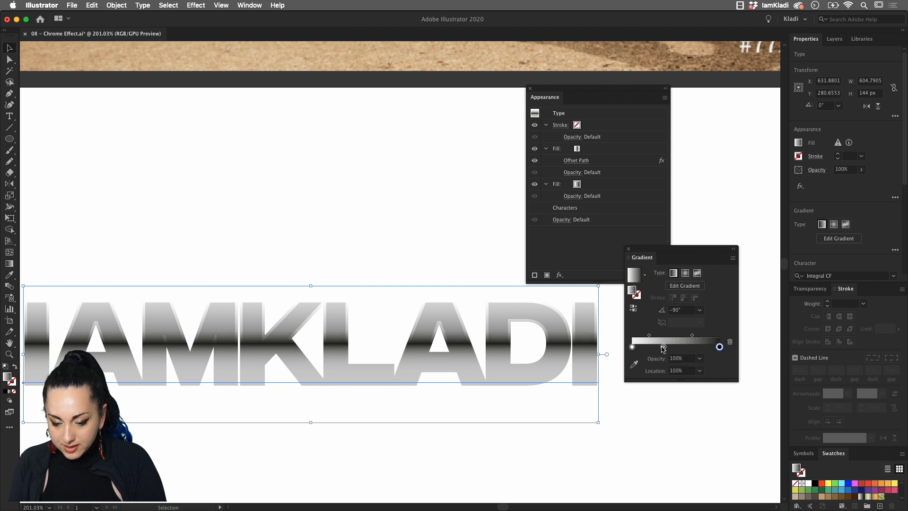
pyautogui.moveTo(663, 348); pyautogui.dragTo(679, 335)
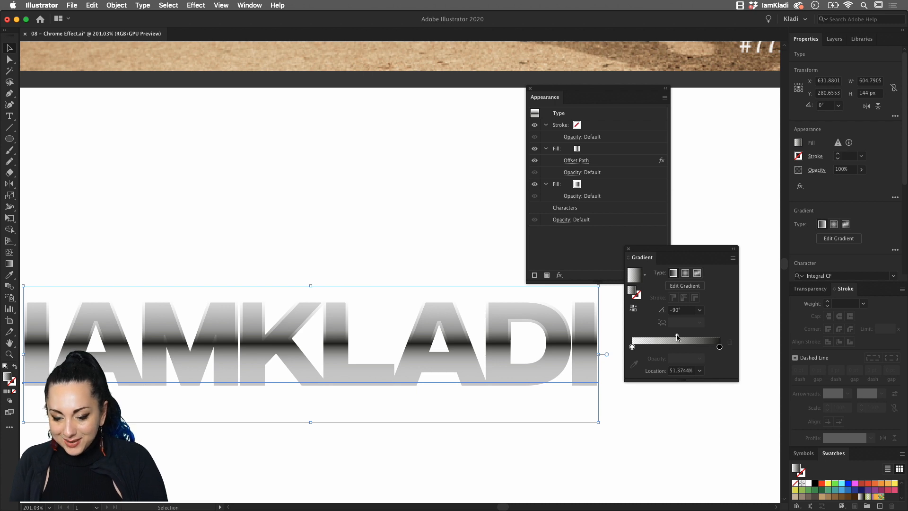
pyautogui.click(682, 421)
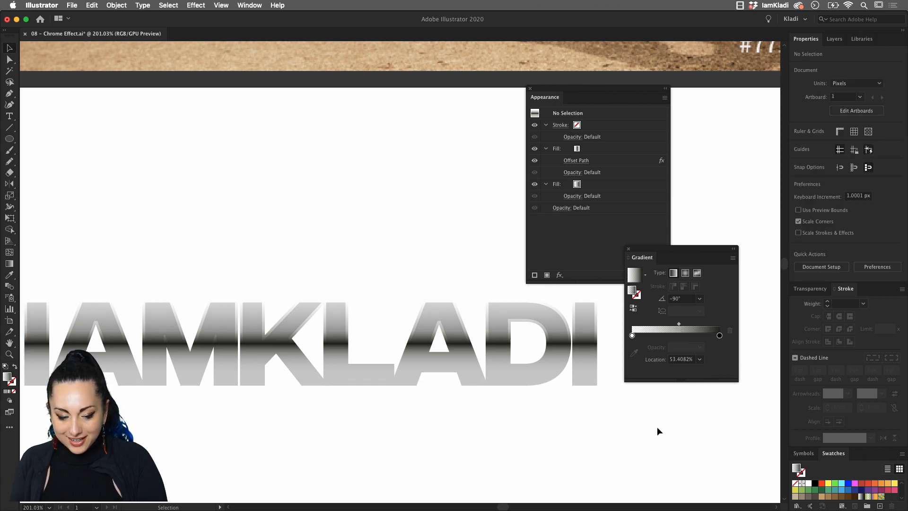
pyautogui.scroll(-1, 657, 427)
pyautogui.scroll(-1, 659, 428)
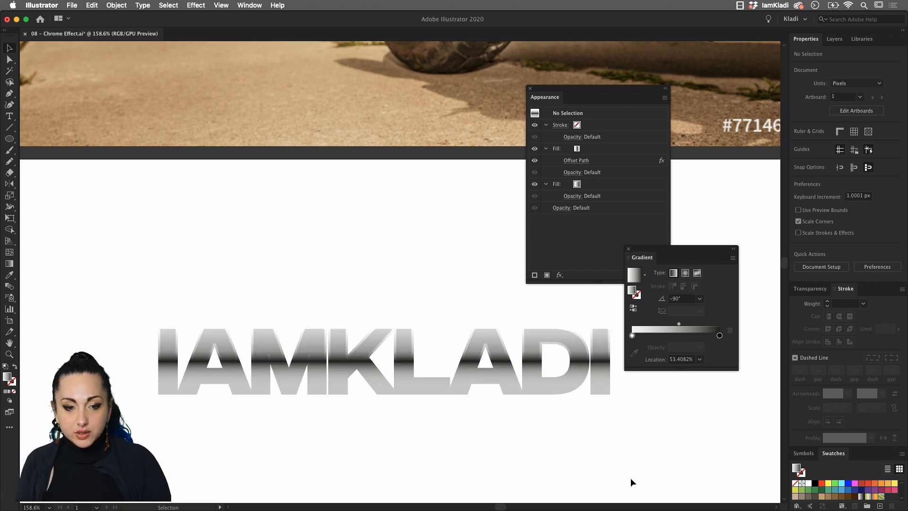
pyautogui.click(601, 225)
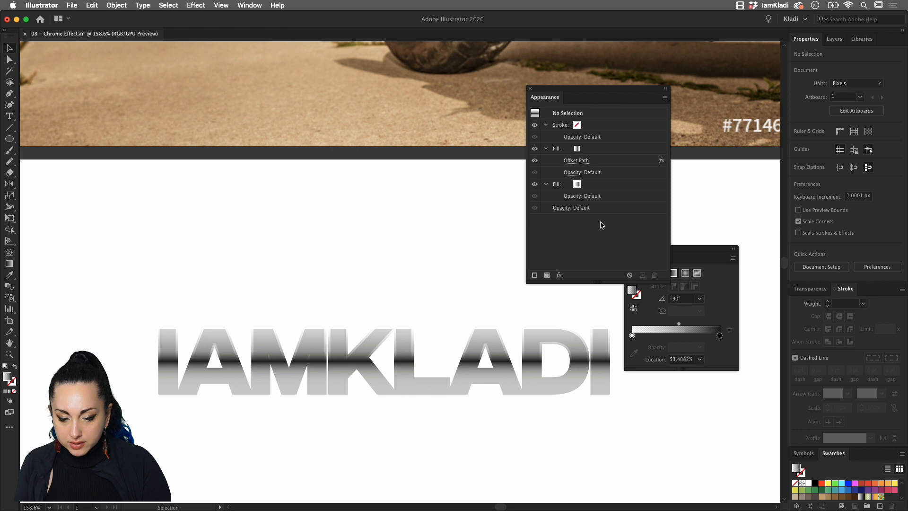
pyautogui.click(581, 185)
pyautogui.click(642, 275)
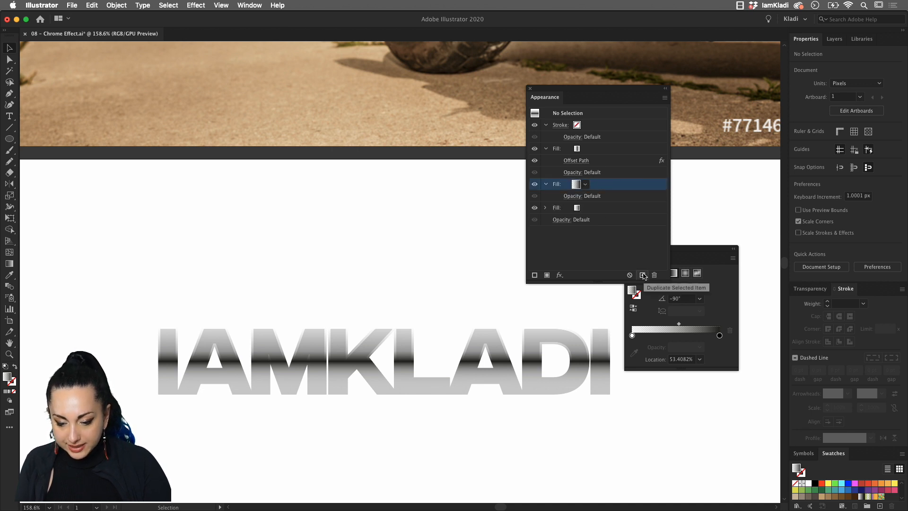
pyautogui.click(633, 309)
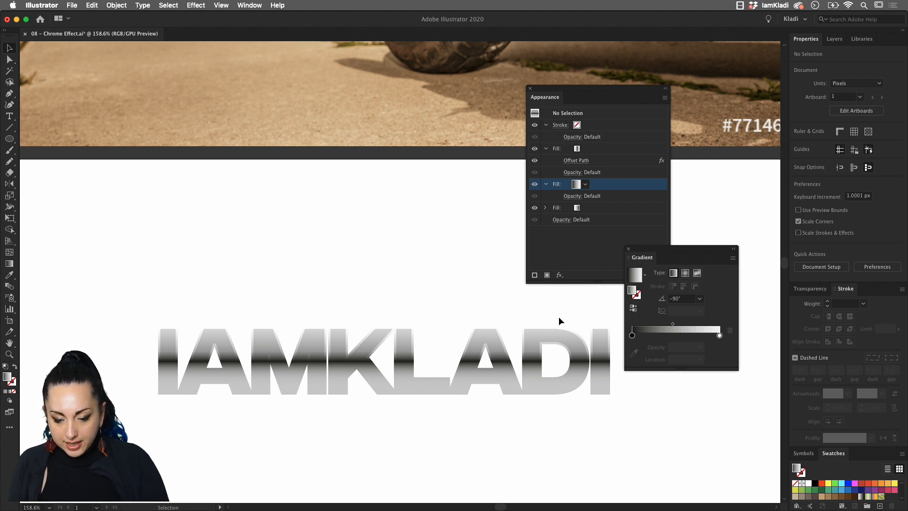
# - Select the IAMKLADI text and duplicate its lower gradient fill, leaving the bottommost copy active
pyautogui.click(560, 348)
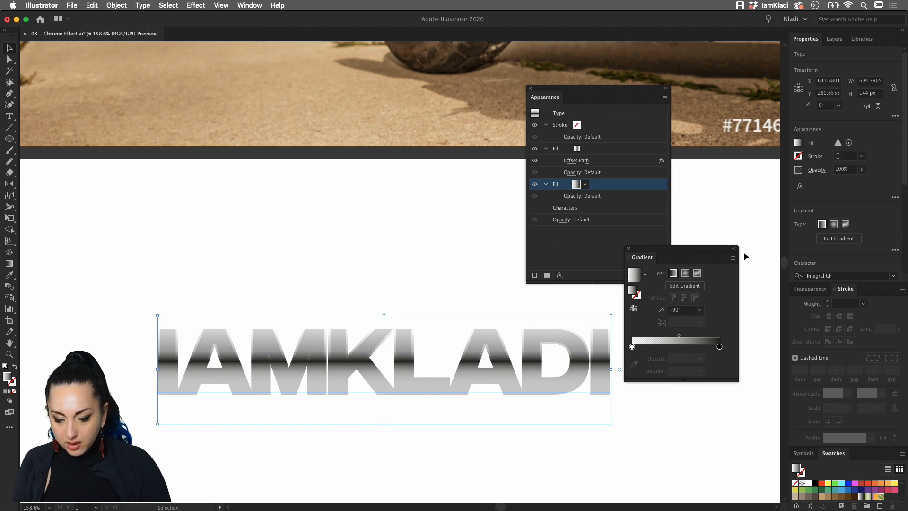
pyautogui.moveTo(696, 252); pyautogui.dragTo(749, 255)
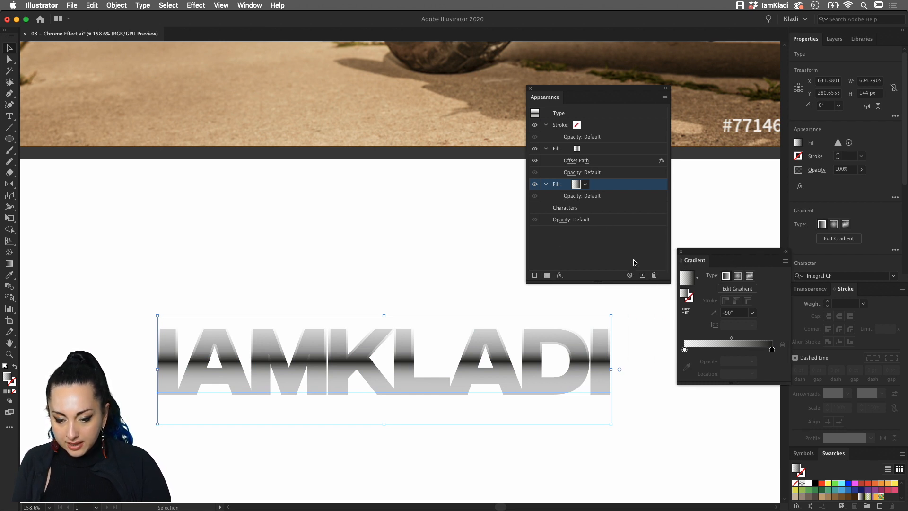
pyautogui.click(642, 275)
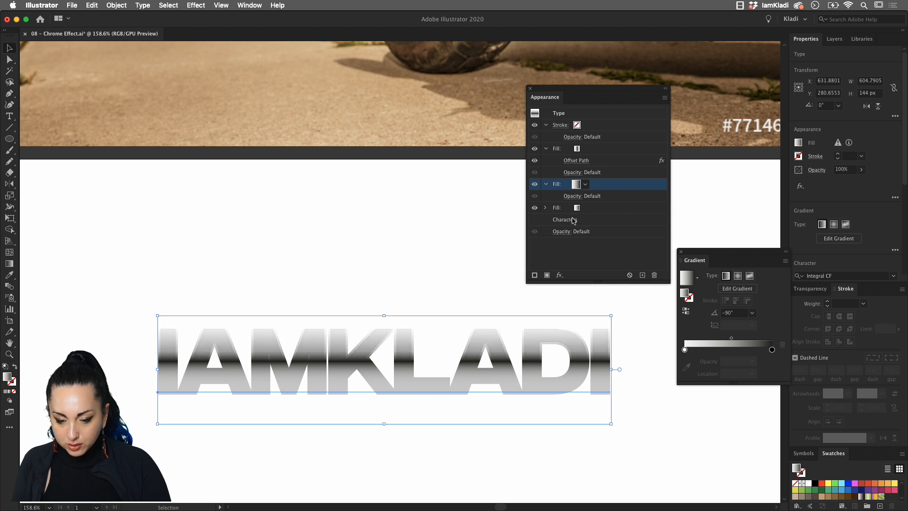
pyautogui.click(600, 211)
pyautogui.click(546, 209)
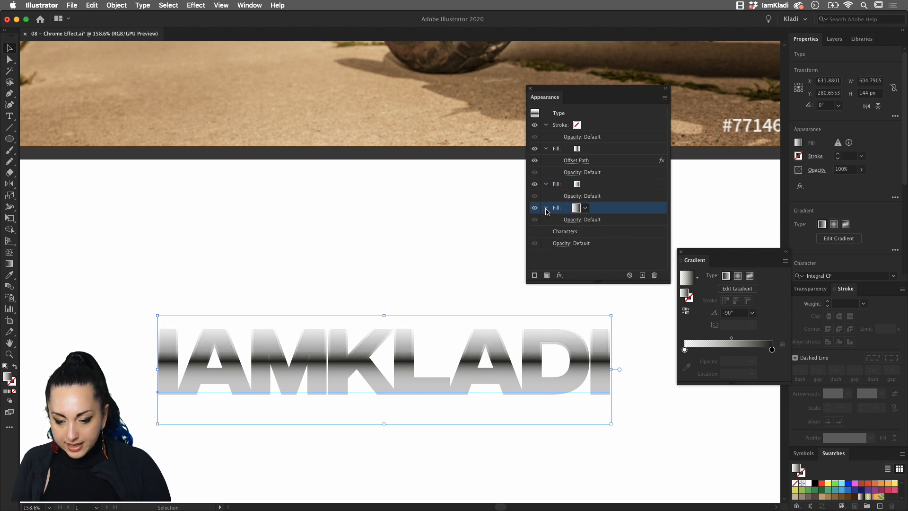
pyautogui.click(547, 209)
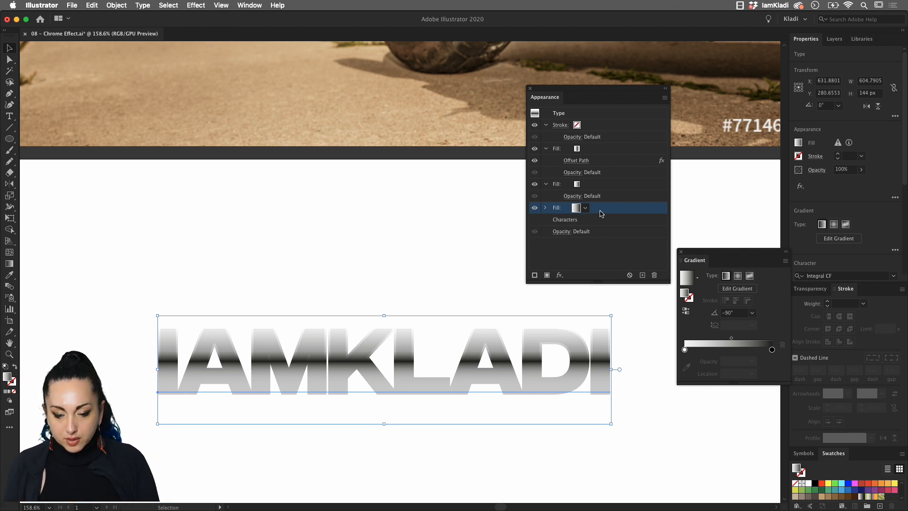
pyautogui.click(547, 185)
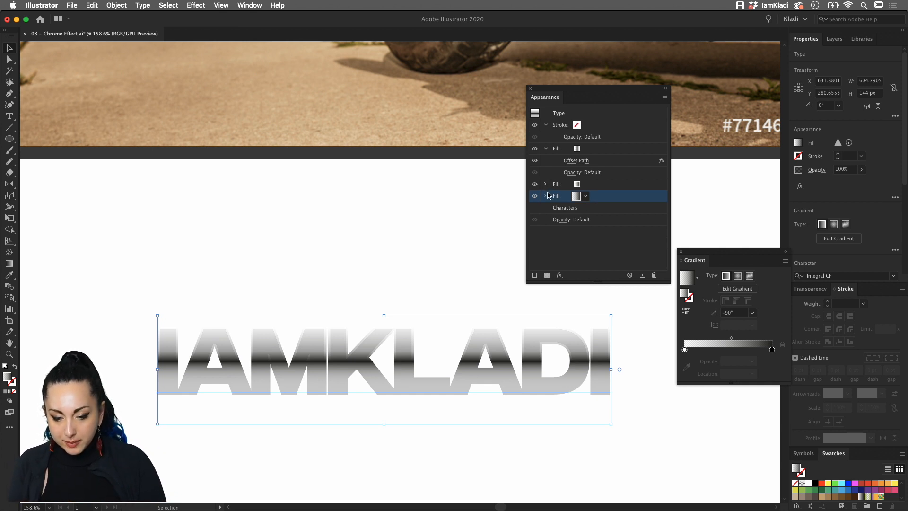
pyautogui.click(546, 196)
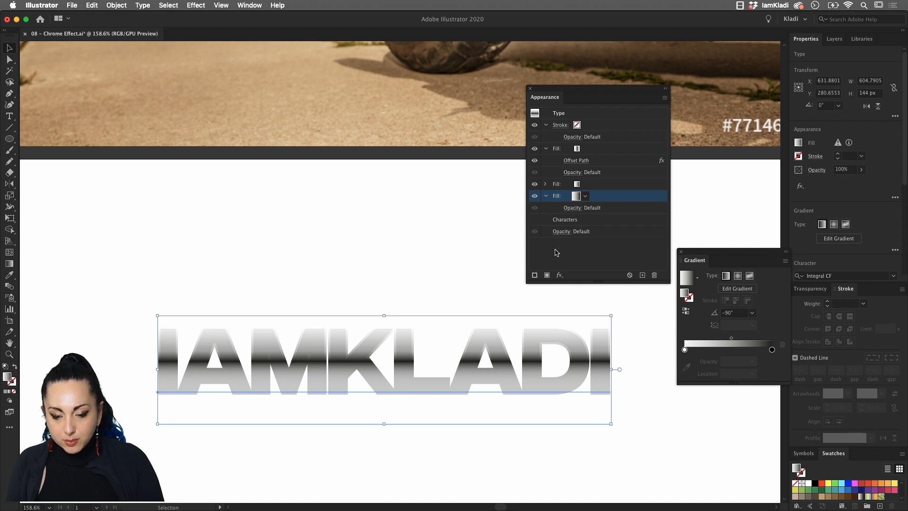
# - Apply an Offset Path effect of 5 px to the bottommost fill of the IAMKLADI text
pyautogui.click(560, 275)
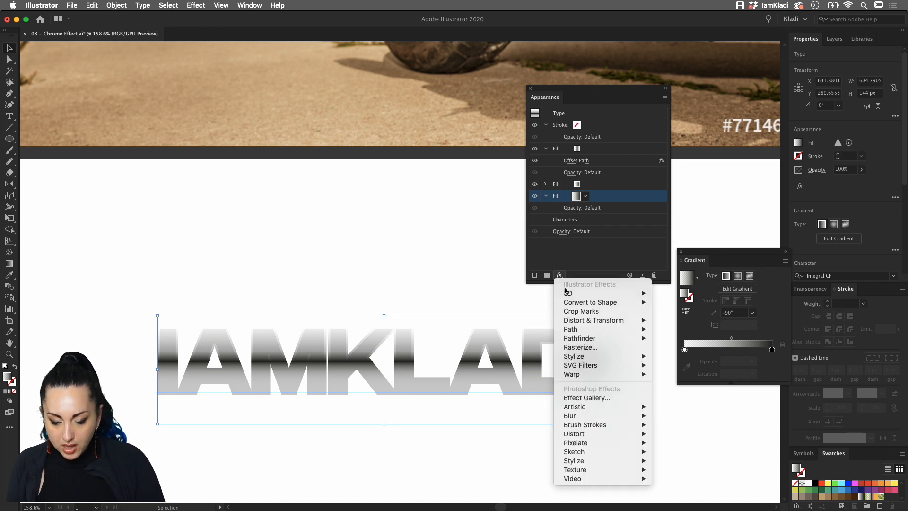
pyautogui.moveTo(587, 330)
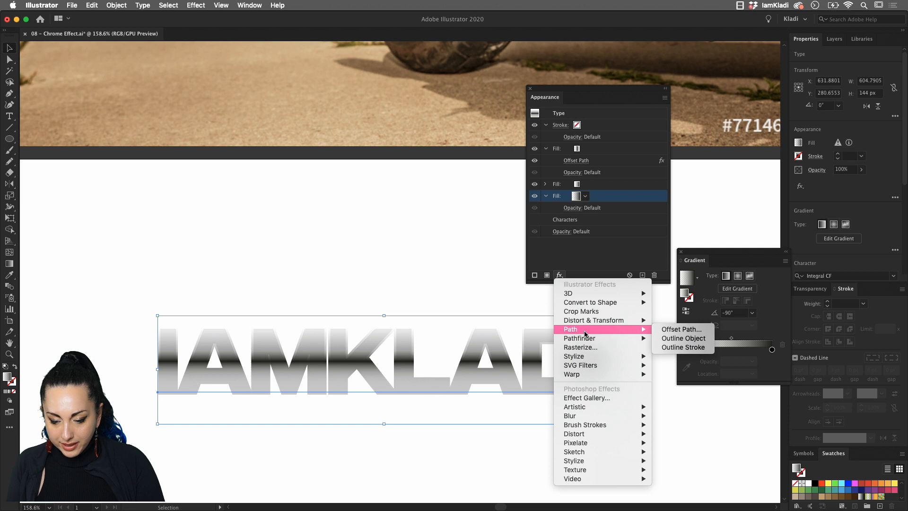
pyautogui.click(681, 329)
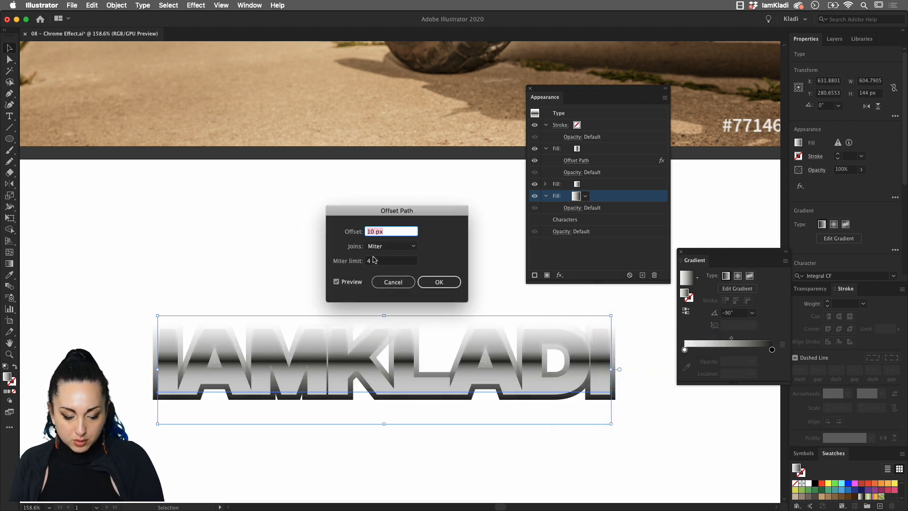
pyautogui.write('5')
pyautogui.click(435, 282)
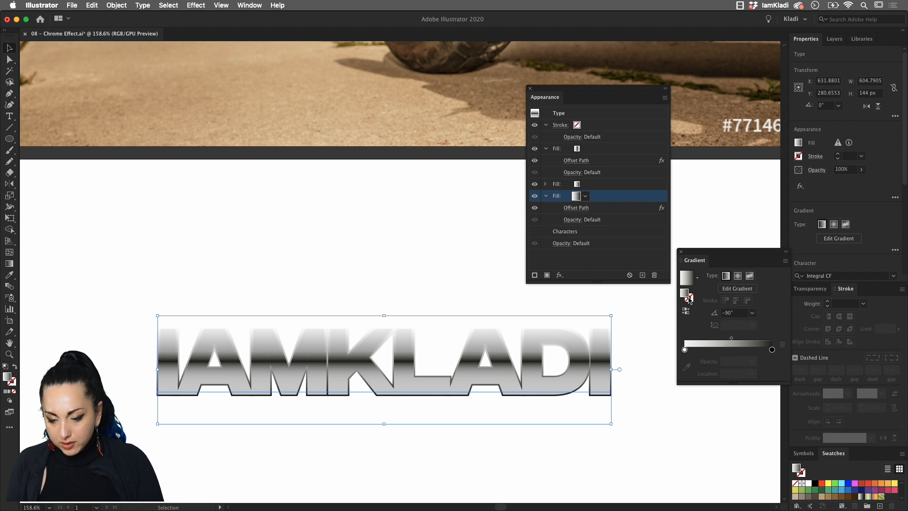
# - Reverse the bottommost fill's gradient so it runs from black to white, and deselect the text
pyautogui.click(686, 311)
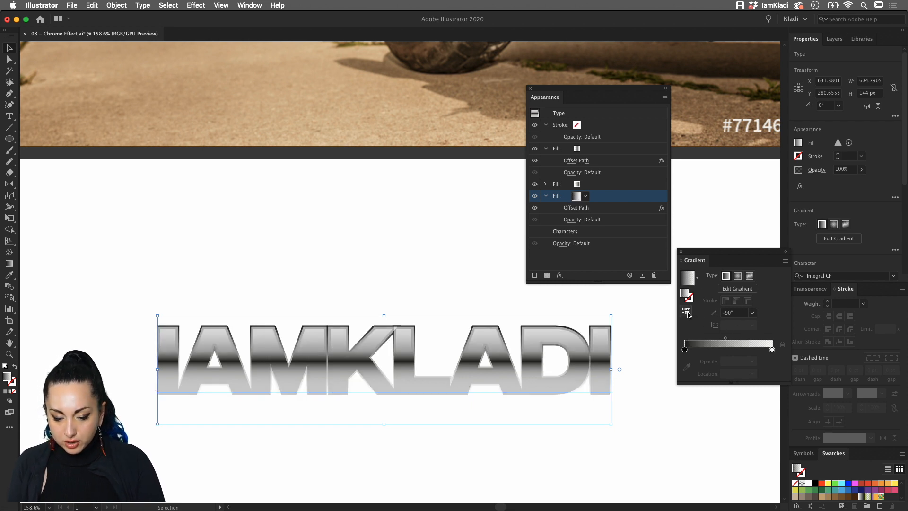
pyautogui.click(687, 312)
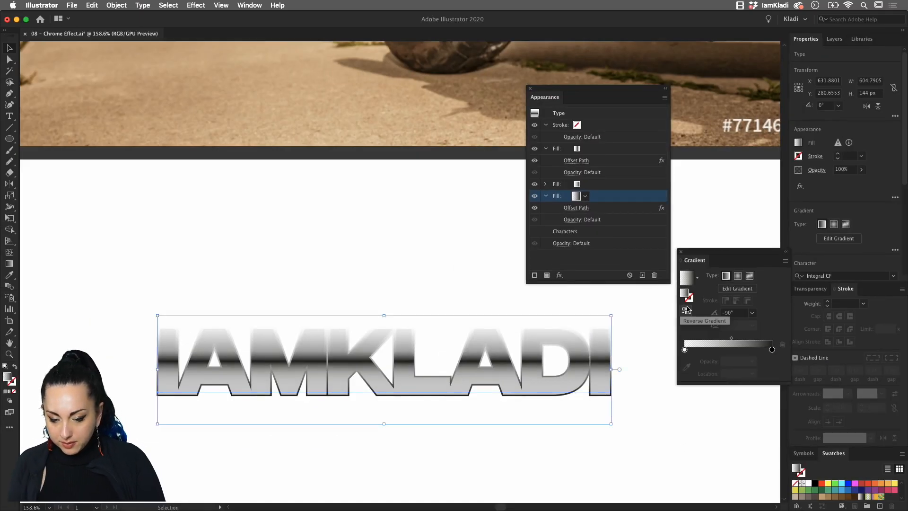
pyautogui.click(679, 309)
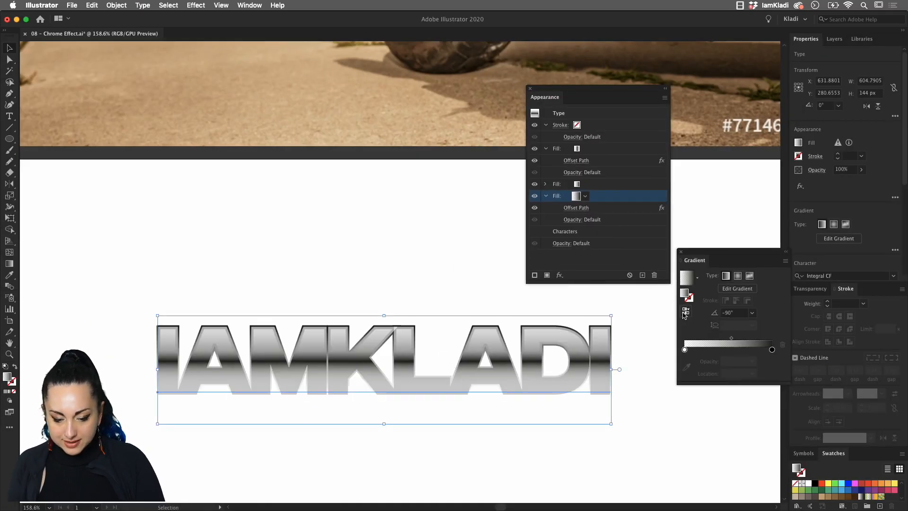
pyautogui.click(684, 313)
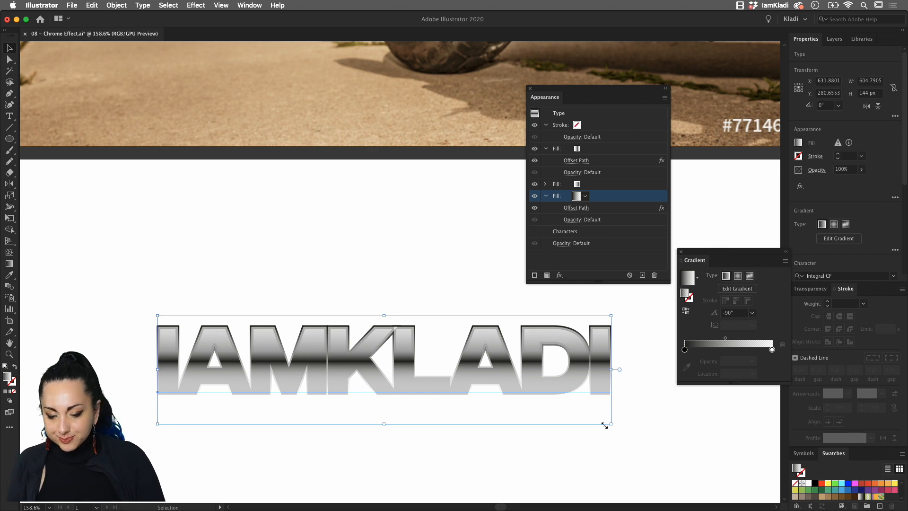
pyautogui.click(644, 453)
pyautogui.scroll(-5, 640, 454)
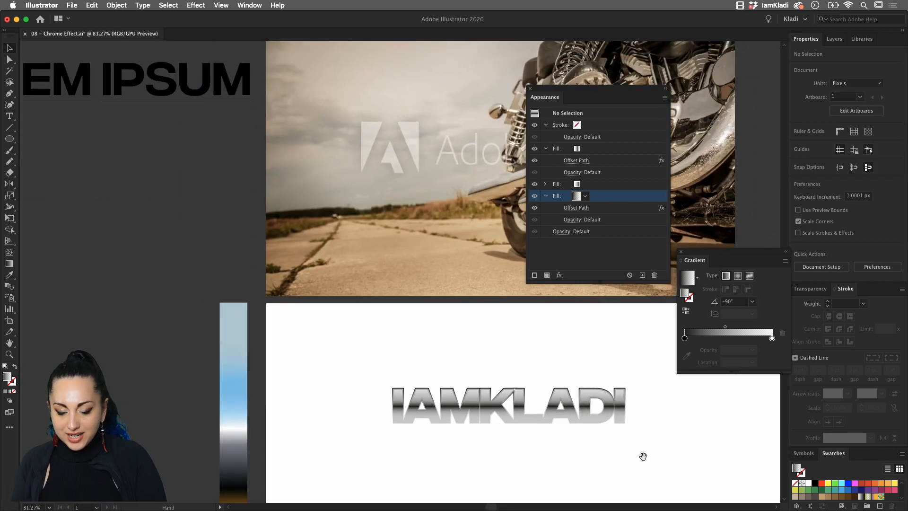
pyautogui.moveTo(639, 455); pyautogui.dragTo(526, 424)
pyautogui.scroll(4, 526, 423)
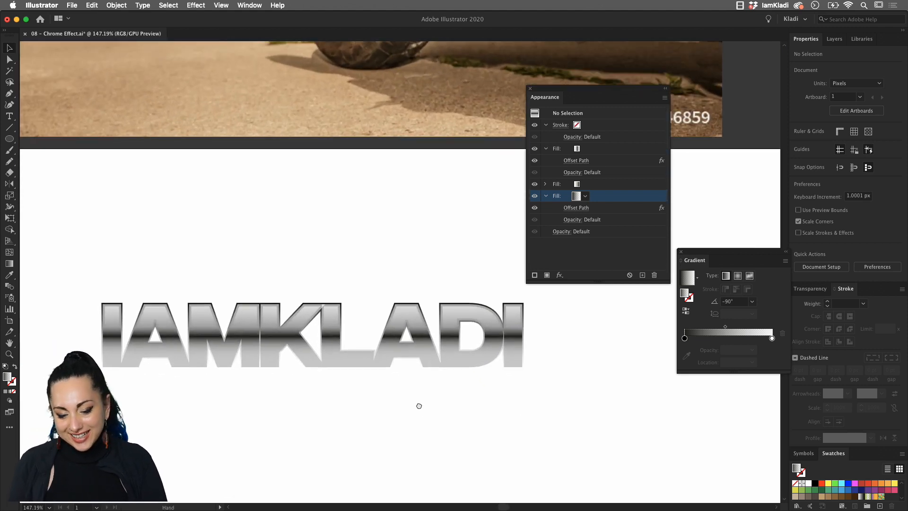
# - Draw a circle about 116 px in diameter on the blank area above the left part of the IAMKLADI text
pyautogui.scroll(-2, 418, 405)
pyautogui.hscroll(-2, 418, 405)
pyautogui.click(12, 140)
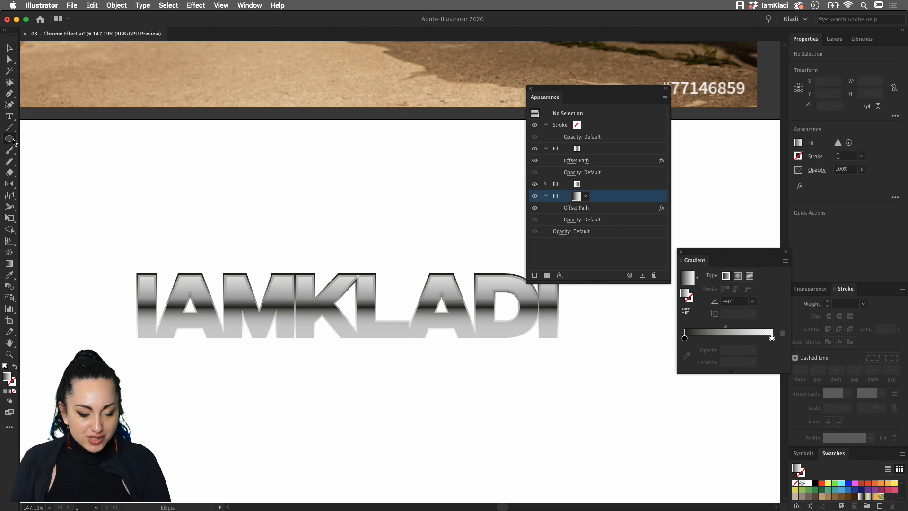
pyautogui.moveTo(159, 155); pyautogui.dragTo(241, 222)
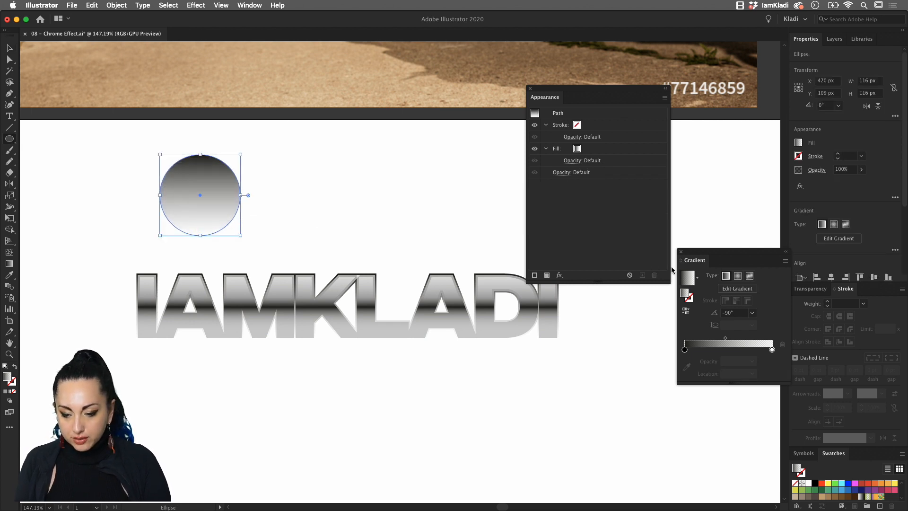
# - Give the circle a radial gradient with a white centre and black edge, and set the white stop's opacity to 100%
pyautogui.click(738, 276)
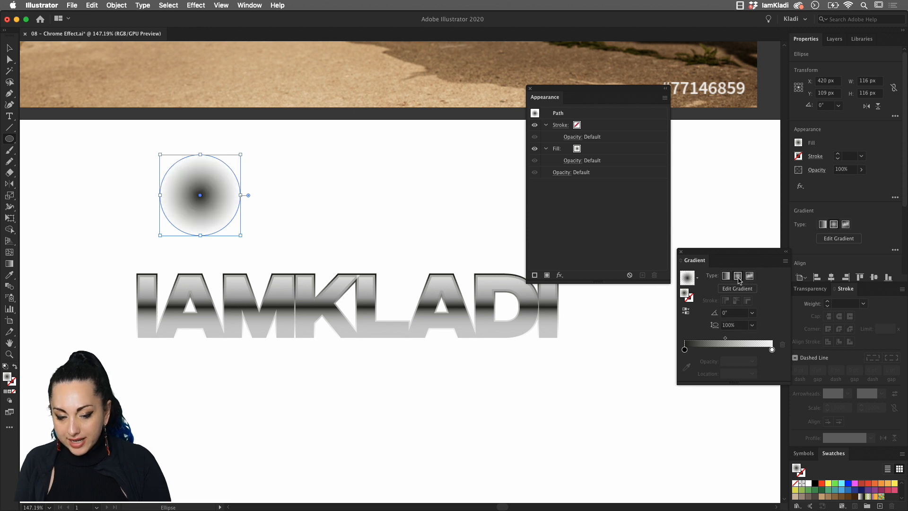
pyautogui.click(686, 311)
pyautogui.click(684, 350)
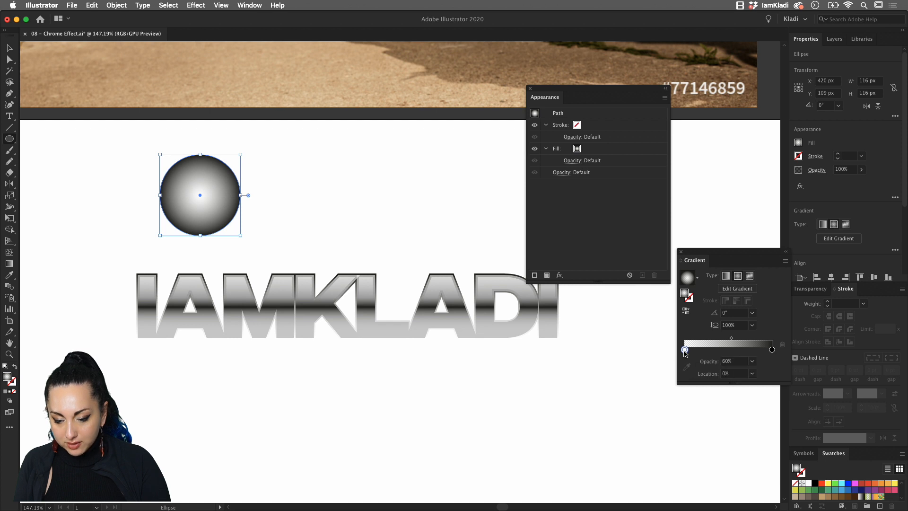
pyautogui.click(750, 362)
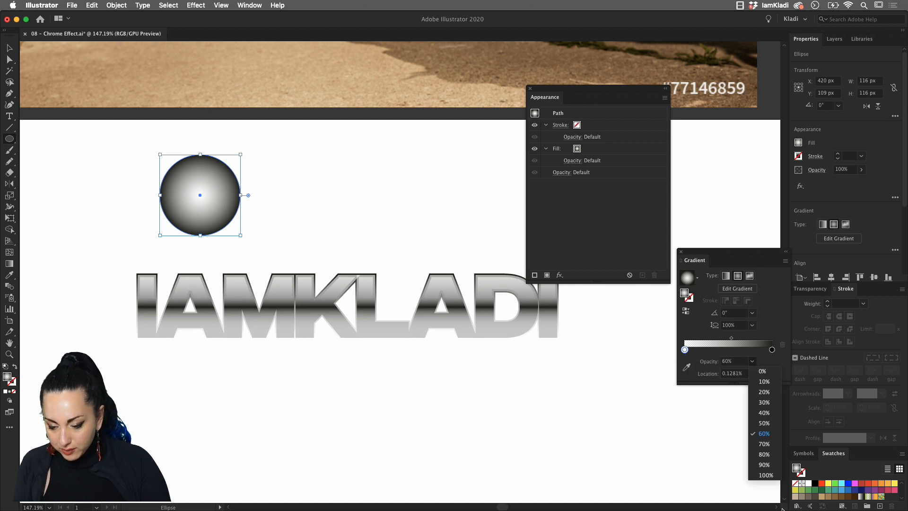
pyautogui.click(765, 475)
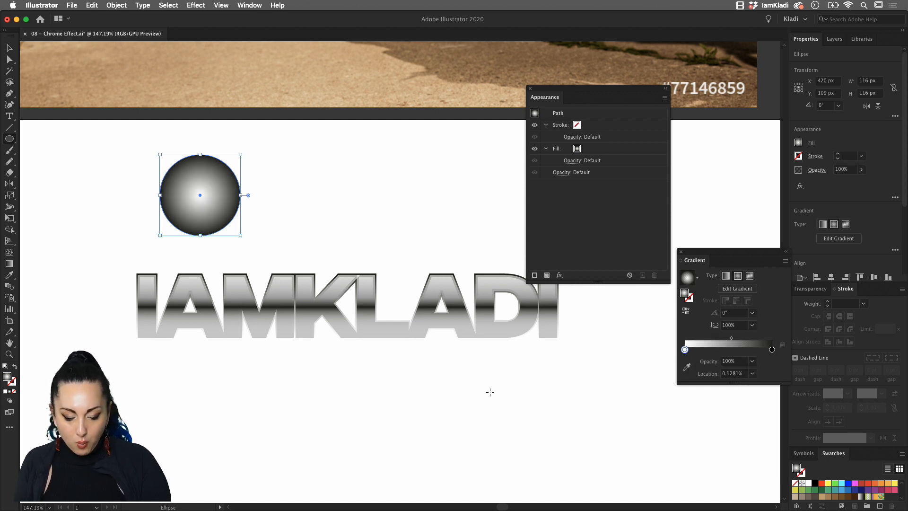
# - Set the gradient circle's blending mode to Color Dodge
pyautogui.press('v')
pyautogui.click(291, 244)
pyautogui.click(223, 221)
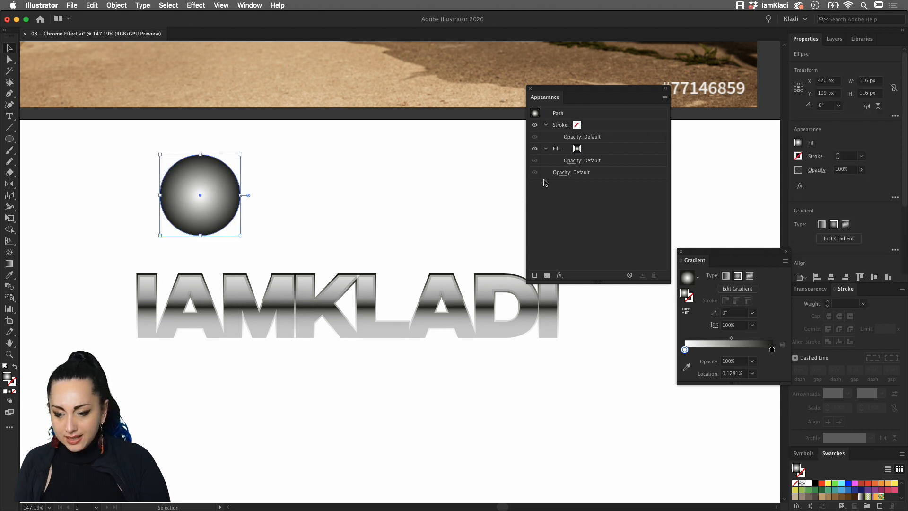
pyautogui.click(816, 169)
pyautogui.click(751, 188)
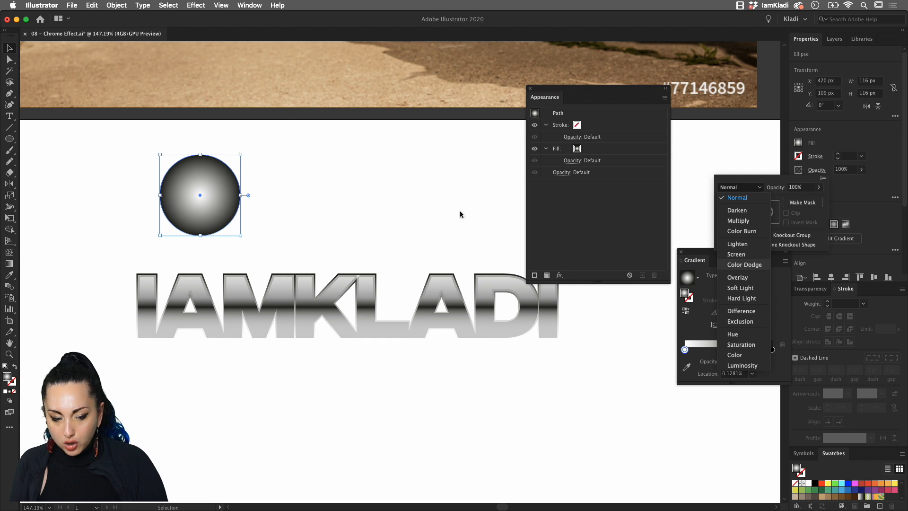
# - Duplicate the gradient circle and squash the copy into a narrow vertical ellipse about 11 by 38 px, placed just above the text
pyautogui.click(213, 222)
pyautogui.click(222, 255)
pyautogui.moveTo(193, 188)
pyautogui.mouseDown()
pyautogui.moveTo(220, 262)
pyautogui.moveTo(216, 246)
pyautogui.moveTo(236, 270)
pyautogui.moveTo(225, 245)
pyautogui.moveTo(251, 287)
pyautogui.moveTo(205, 240)
pyautogui.moveTo(189, 187)
pyautogui.moveTo(230, 414)
pyautogui.mouseUp()
pyautogui.moveTo(191, 447); pyautogui.dragTo(159, 179)
pyautogui.scroll(2, 288, 387)
pyautogui.scroll(2, 289, 387)
pyautogui.moveTo(181, 143); pyautogui.dragTo(238, 81)
pyautogui.scroll(-8, 238, 81)
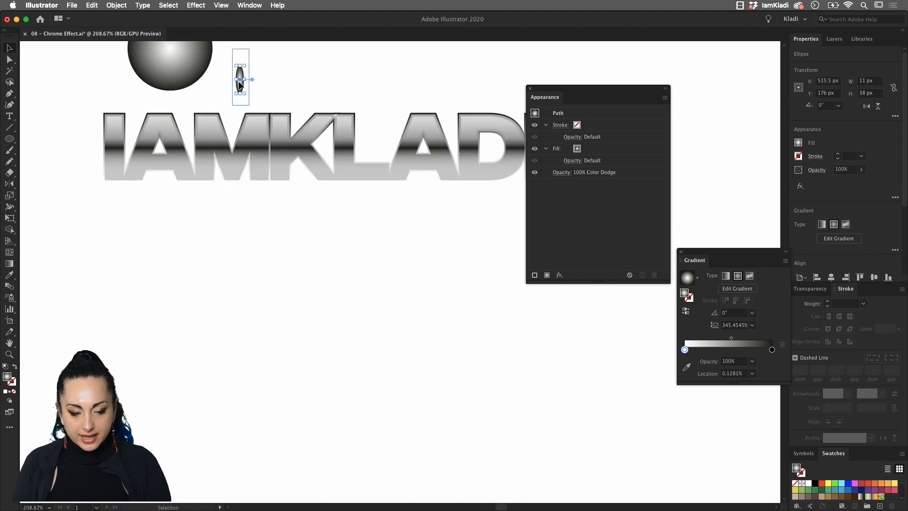
pyautogui.moveTo(304, 143); pyautogui.dragTo(349, 230)
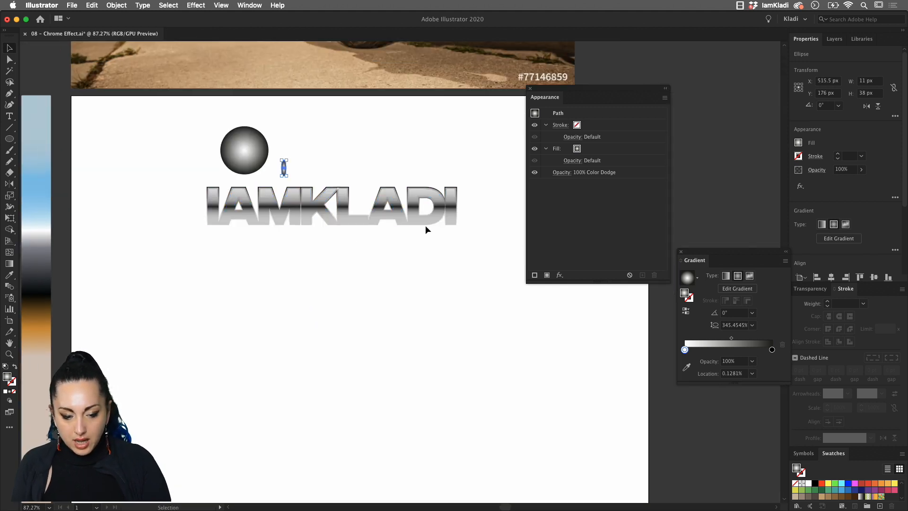
# - Move the gradient circle and the narrow ellipse onto a new layer above Layer 1
pyautogui.click(229, 137)
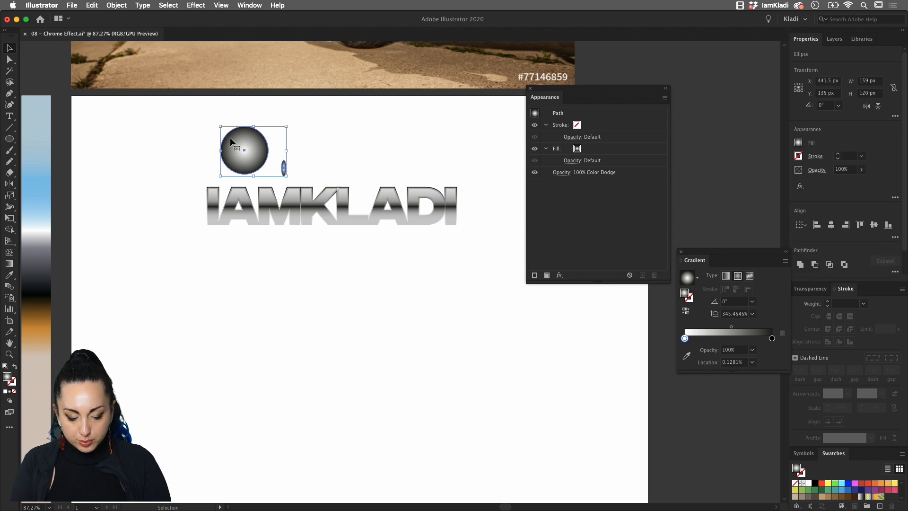
pyautogui.click(462, 164)
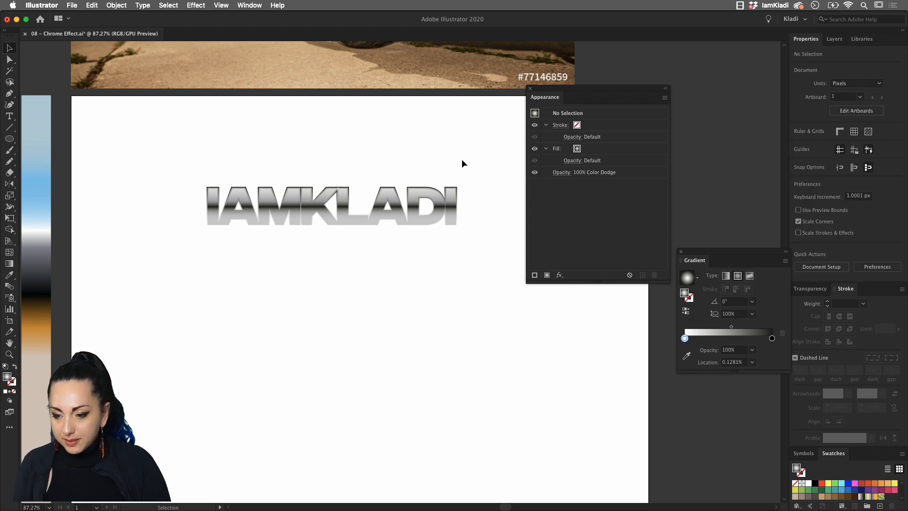
pyautogui.click(834, 39)
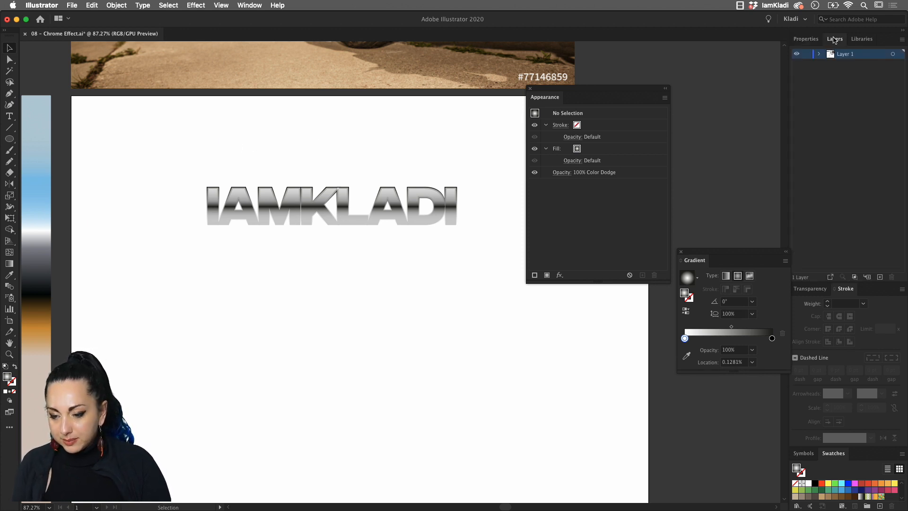
pyautogui.click(879, 277)
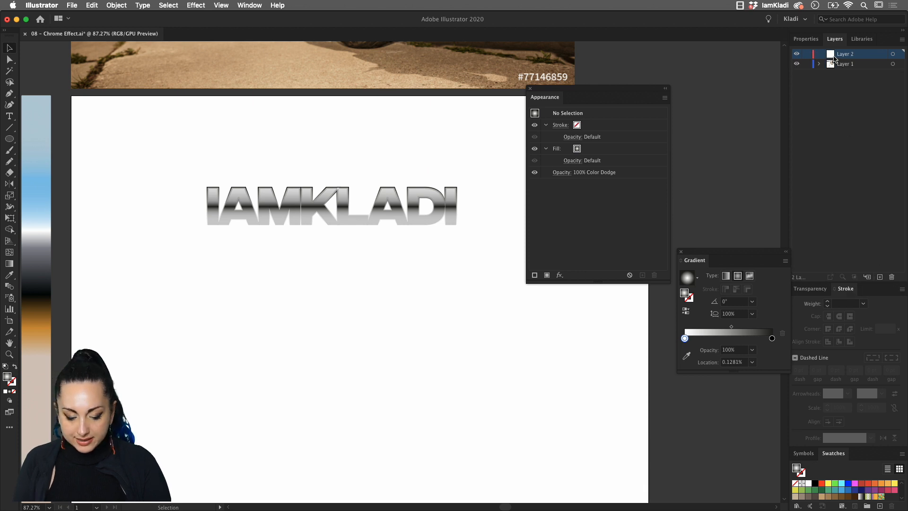
pyautogui.press('super+f')
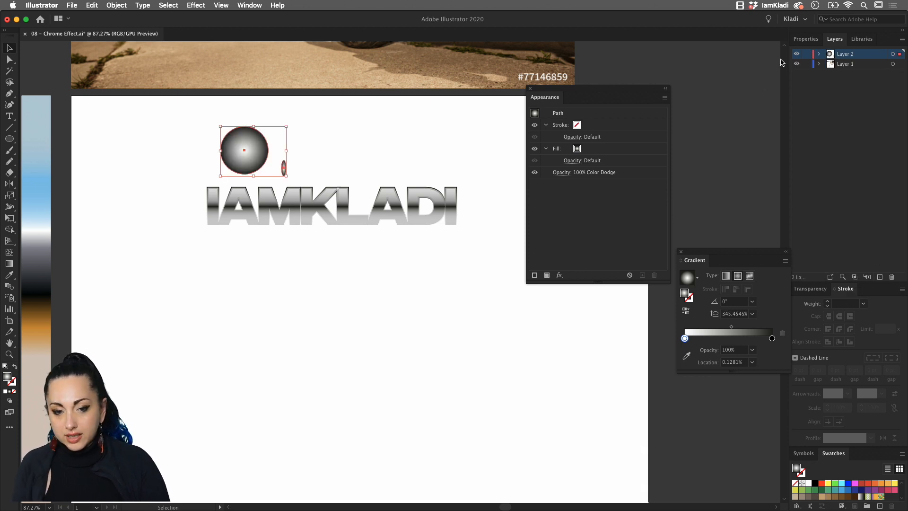
pyautogui.click(302, 278)
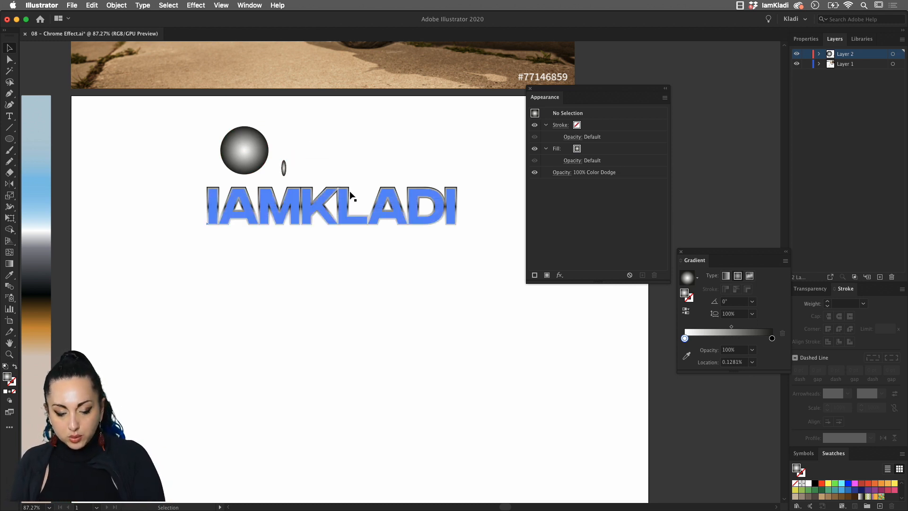
# - Insert an @ sign at the start of the IAMKLADI text
pyautogui.press('t')
pyautogui.doubleClick(344, 205)
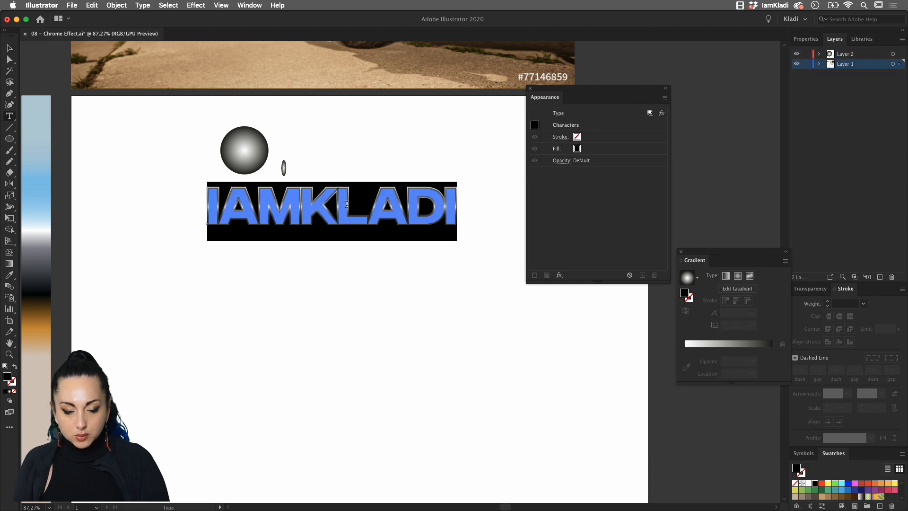
pyautogui.click(351, 200)
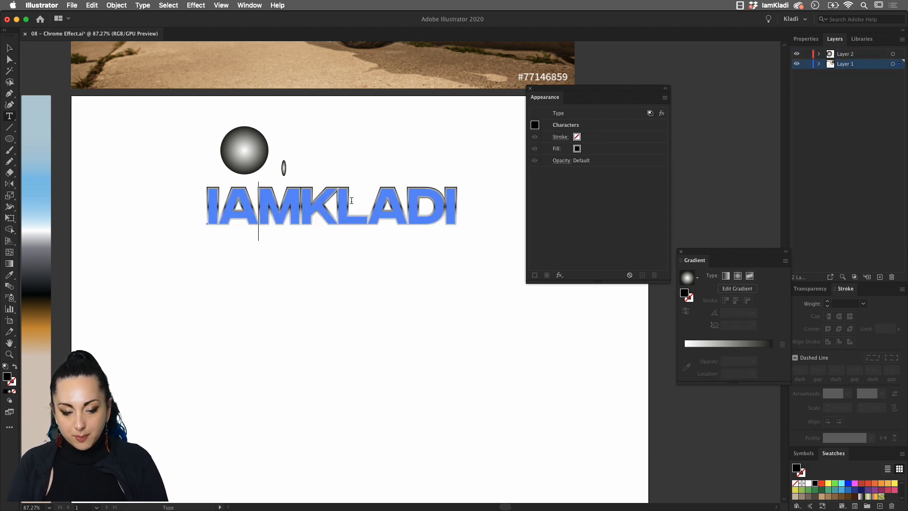
pyautogui.press('Left')
pyautogui.press('Left')
pyautogui.write('@')
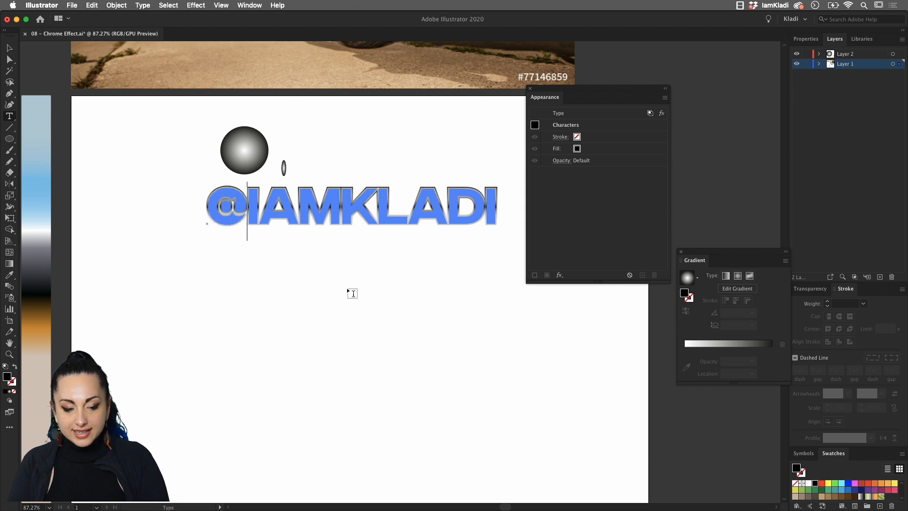
pyautogui.press('Escape')
pyautogui.rightClick(348, 290)
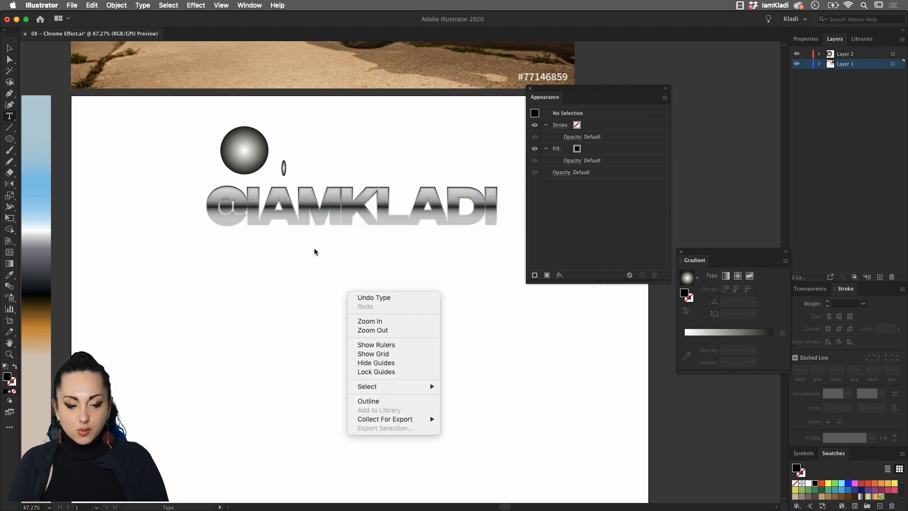
# - Replace the whole chrome text with CHALLENGES
pyautogui.tripleClick(248, 214)
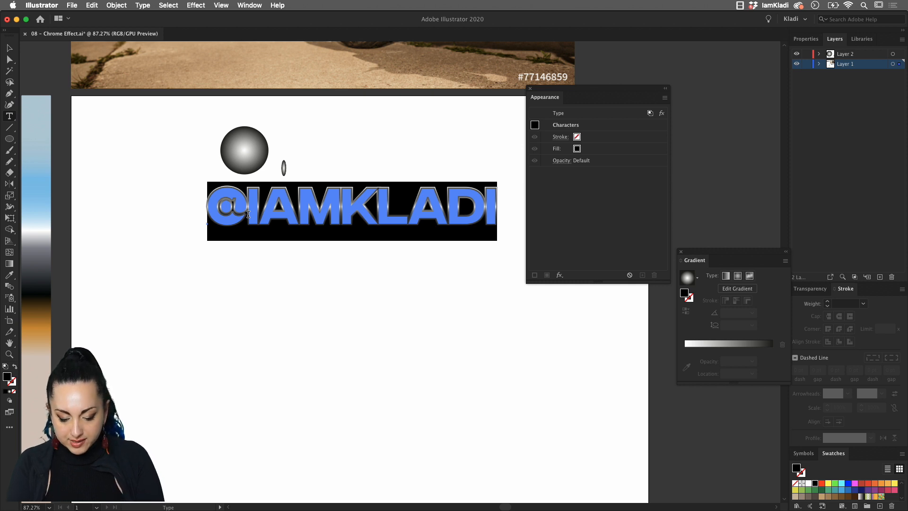
pyautogui.write('C')
pyautogui.press('BackSpace')
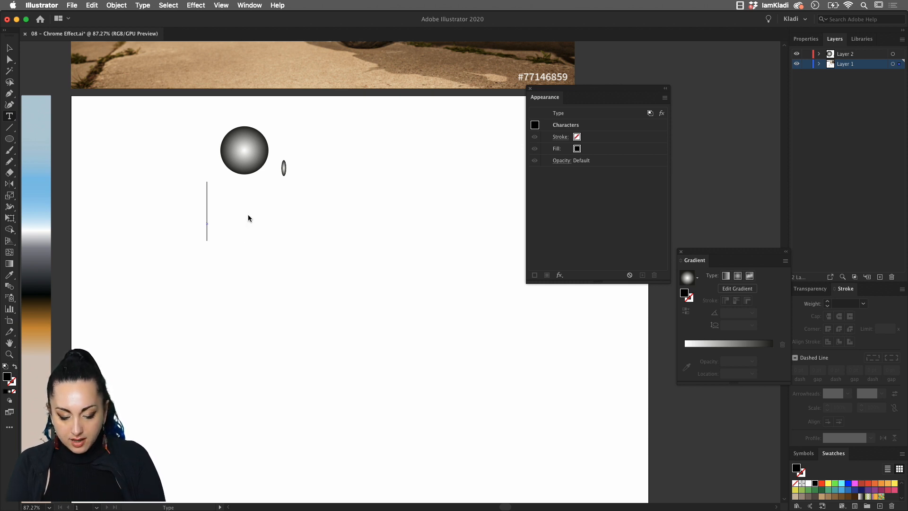
pyautogui.write('CHALLENGS')
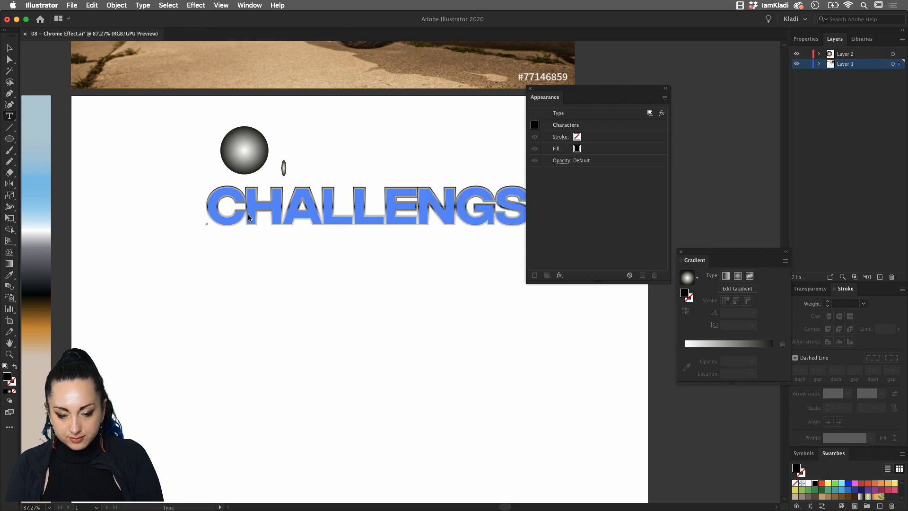
pyautogui.press('BackSpace')
pyautogui.write('E')
pyautogui.press('Escape')
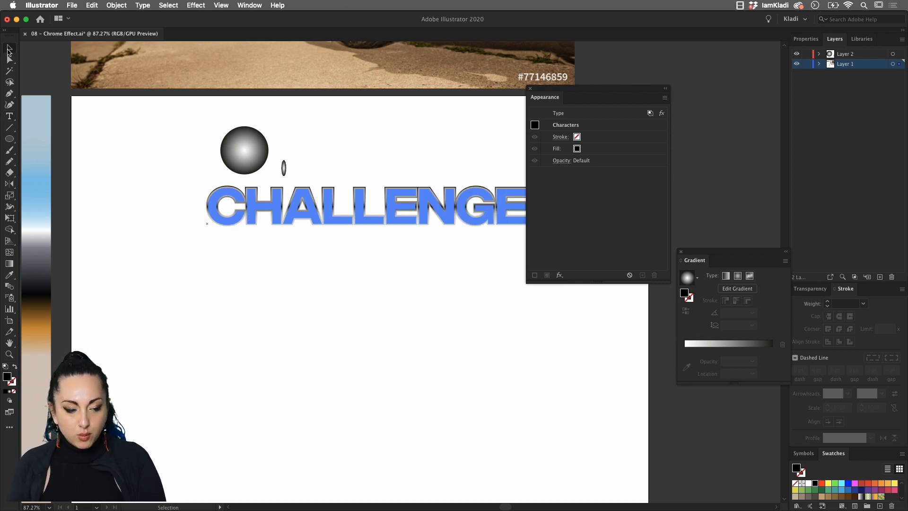
pyautogui.click(261, 275)
# - Lock Layer 1, then shrink the narrow ellipse glint and place it at the lower-right corner of the A's inner triangle
pyautogui.moveTo(286, 288); pyautogui.dragTo(206, 316)
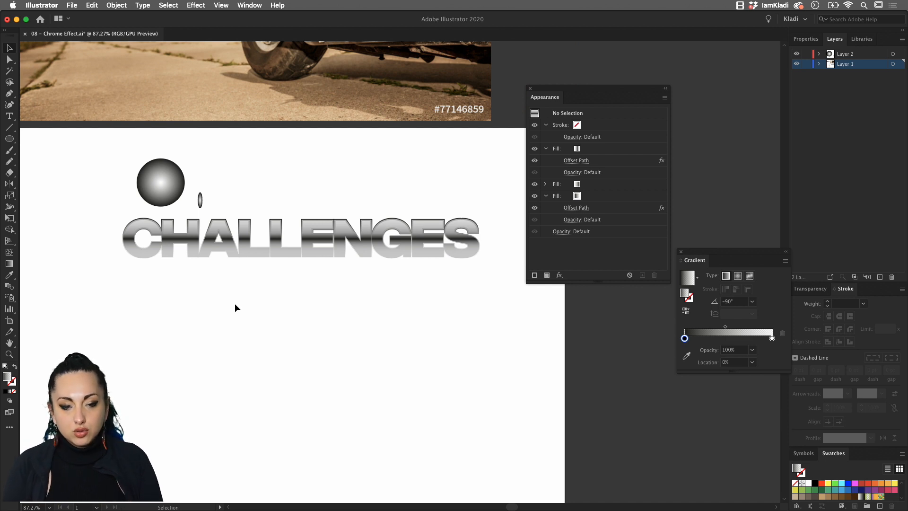
pyautogui.scroll(4, 235, 308)
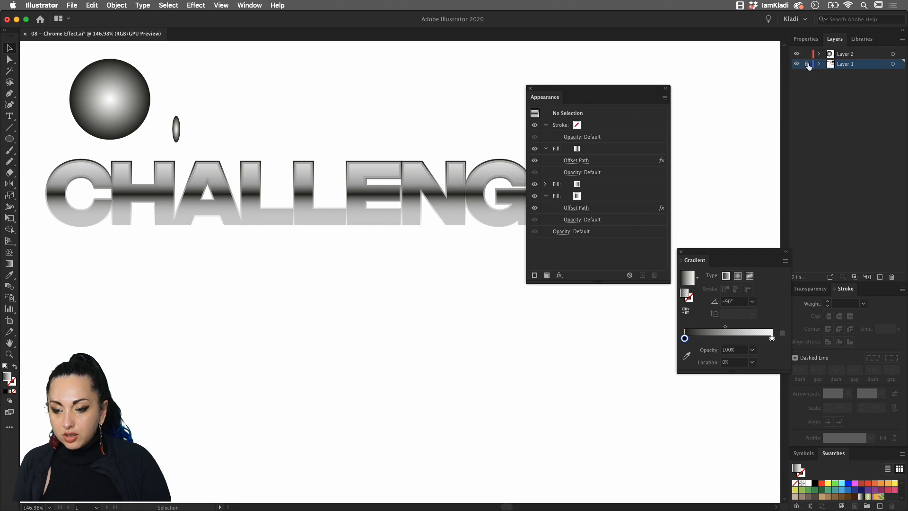
pyautogui.moveTo(177, 131); pyautogui.dragTo(172, 172)
pyautogui.scroll(1, 168, 167)
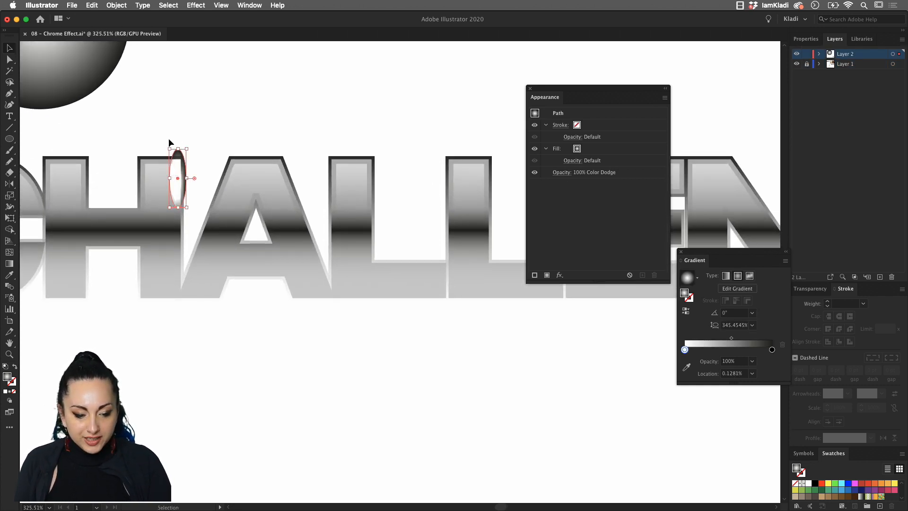
pyautogui.moveTo(188, 150); pyautogui.dragTo(276, 242)
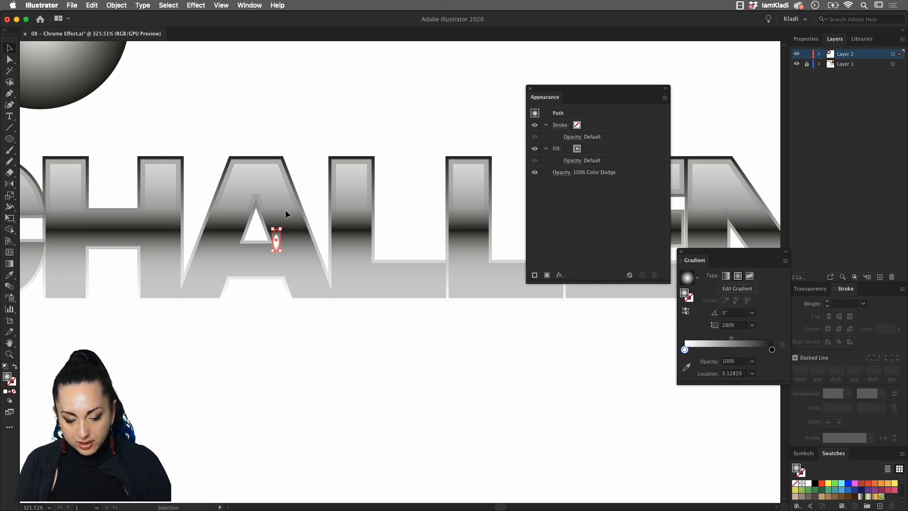
# - Add round glint copies about 3 px across at the apex and lower-left corner of the A's inner triangle
pyautogui.scroll(5, 285, 209)
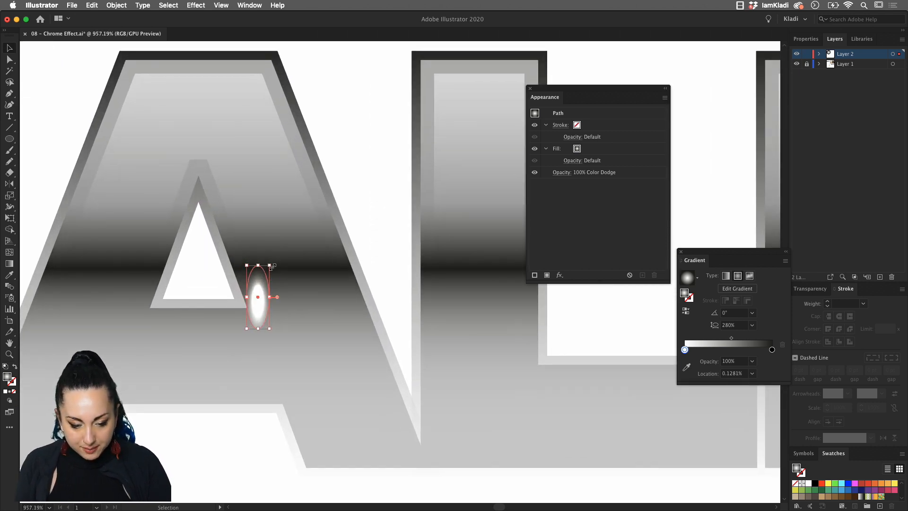
pyautogui.moveTo(270, 265); pyautogui.dragTo(250, 307)
pyautogui.moveTo(251, 306); pyautogui.dragTo(145, 311)
pyautogui.scroll(-1, 319, 308)
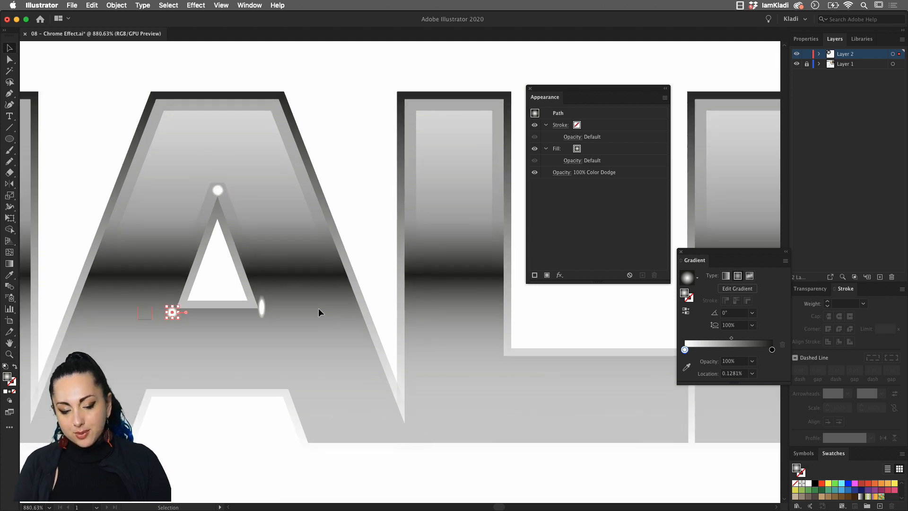
# - Lower the opacity of the glint at the lower-left corner of the A's inner triangle to about 67%
pyautogui.scroll(-8, 319, 308)
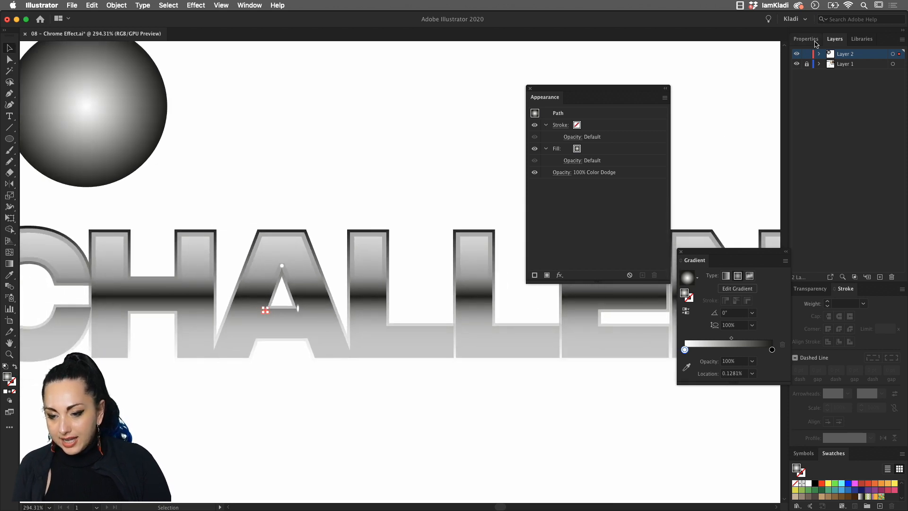
pyautogui.click(813, 40)
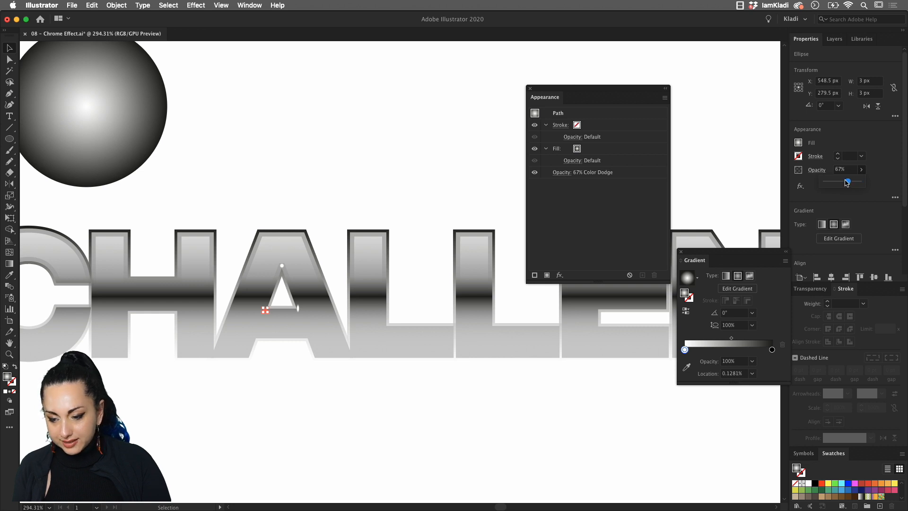
pyautogui.click(509, 421)
pyautogui.click(299, 307)
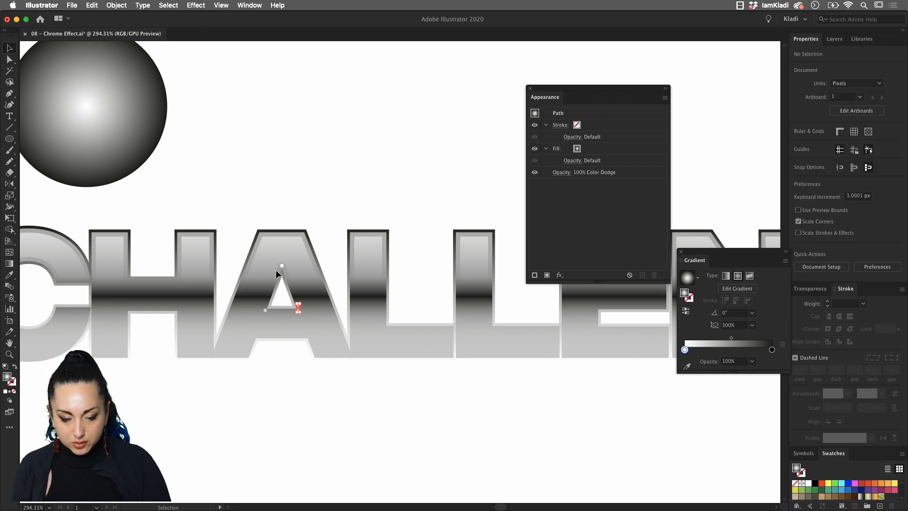
pyautogui.click(280, 265)
# - Hide Layer 2 so that the CHALLENGES text can be viewed without its glints
pyautogui.click(833, 40)
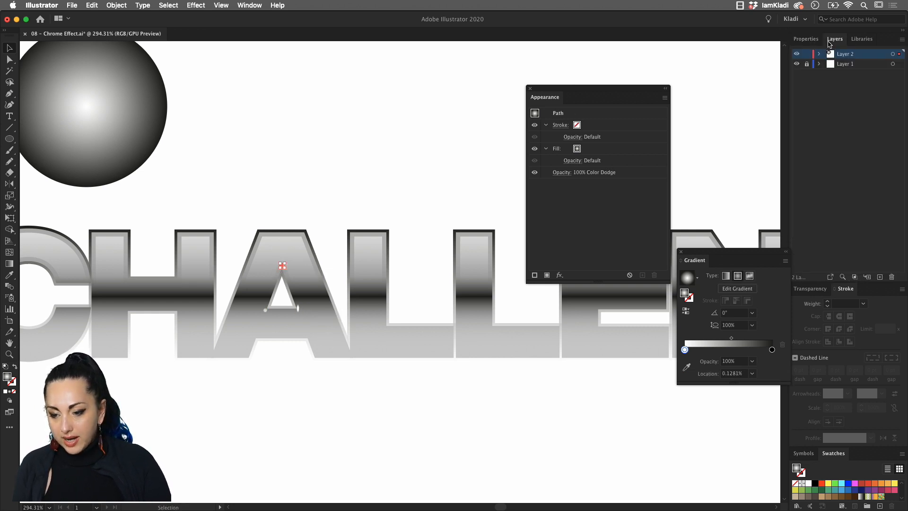
pyautogui.click(797, 54)
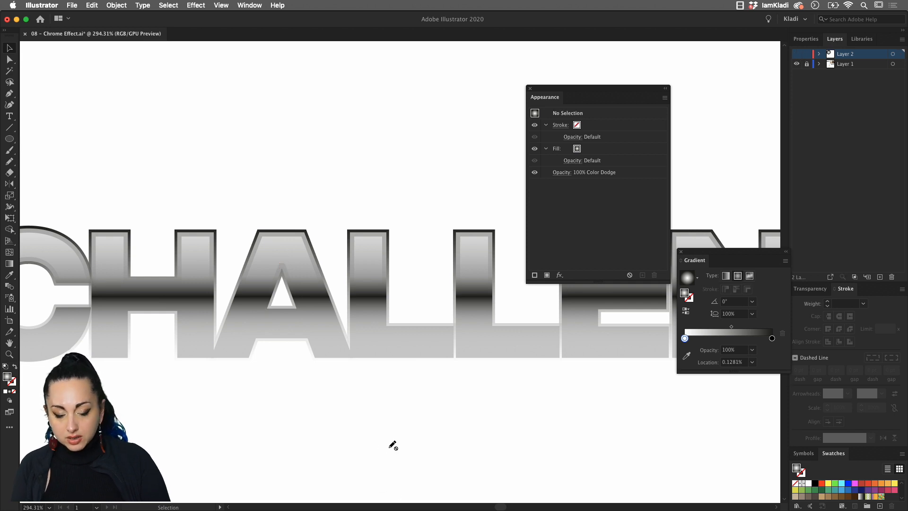
pyautogui.scroll(-1, 393, 445)
pyautogui.scroll(-5, 392, 445)
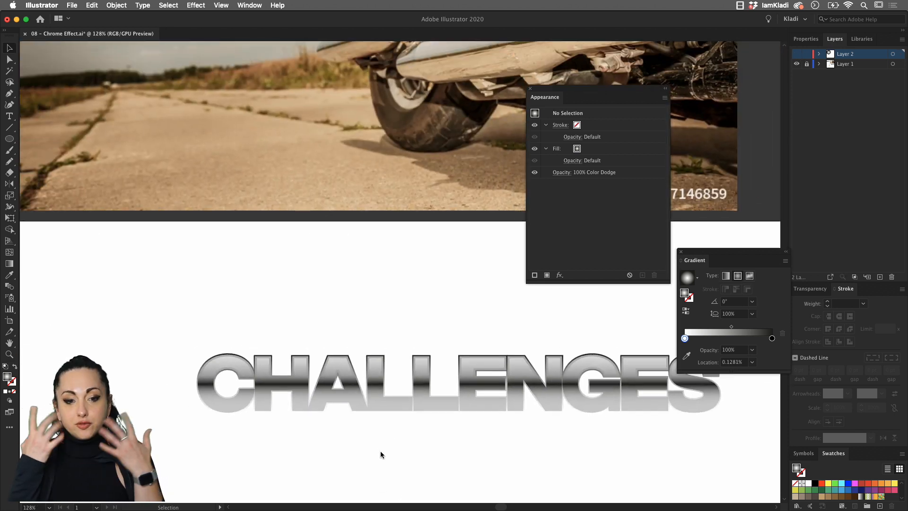